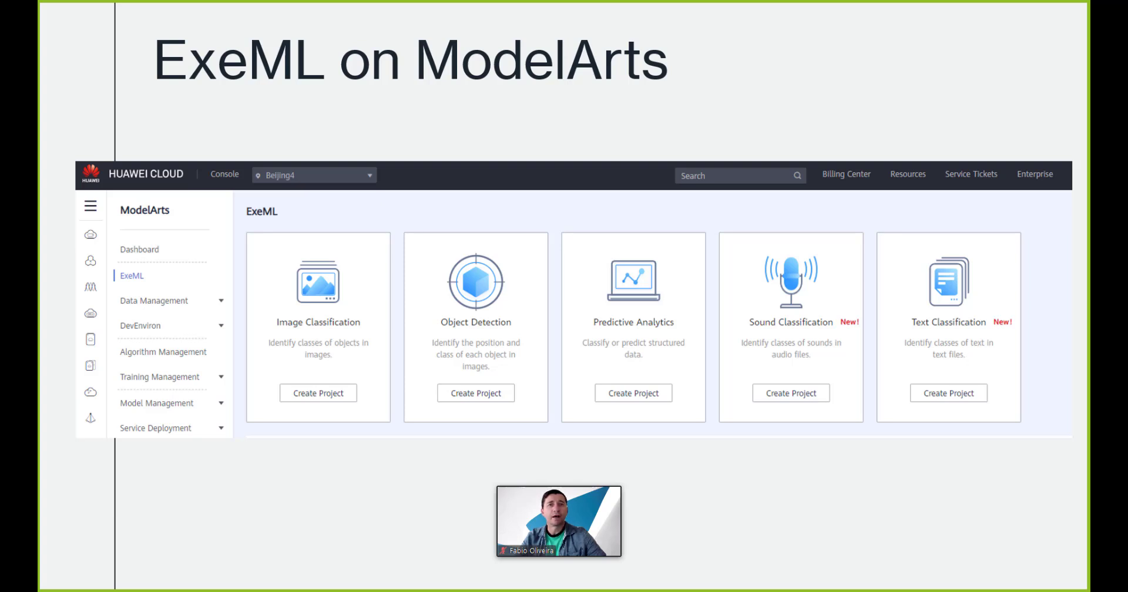
Switch to the Huawei Cloud website in Chrome and open its console with the interface language set to English
key("alt+Tab")
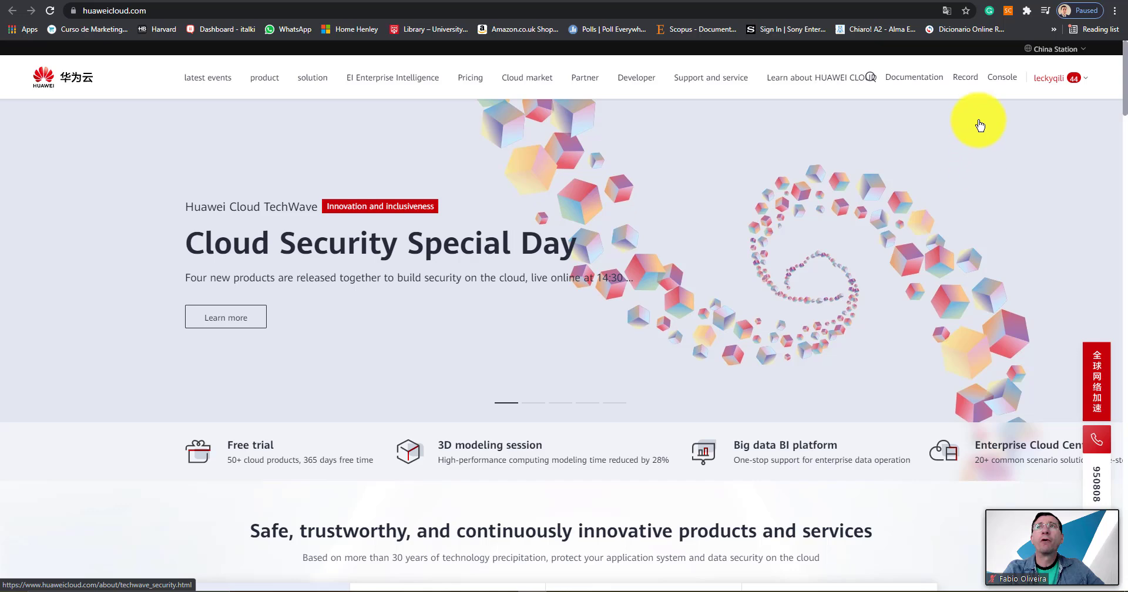
left_click(999, 85)
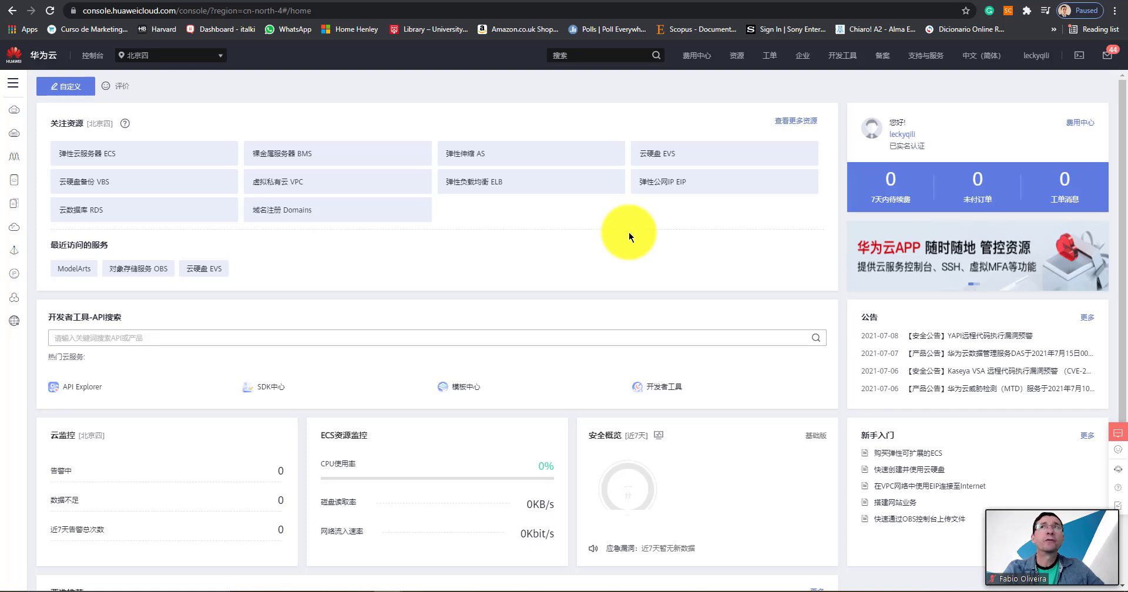
mouse_move(977, 53)
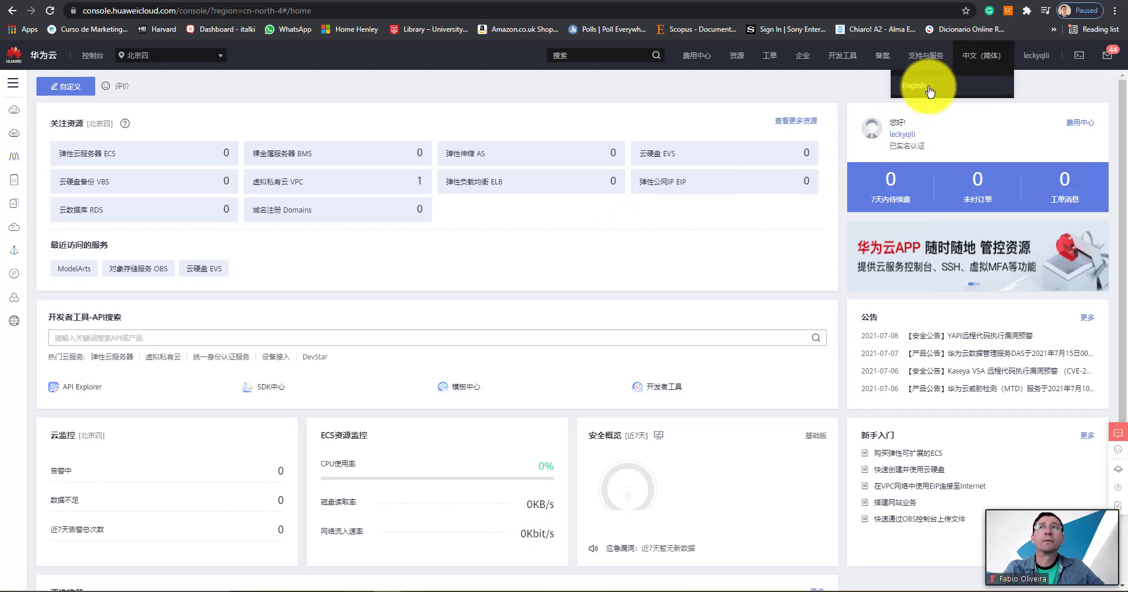
left_click(929, 88)
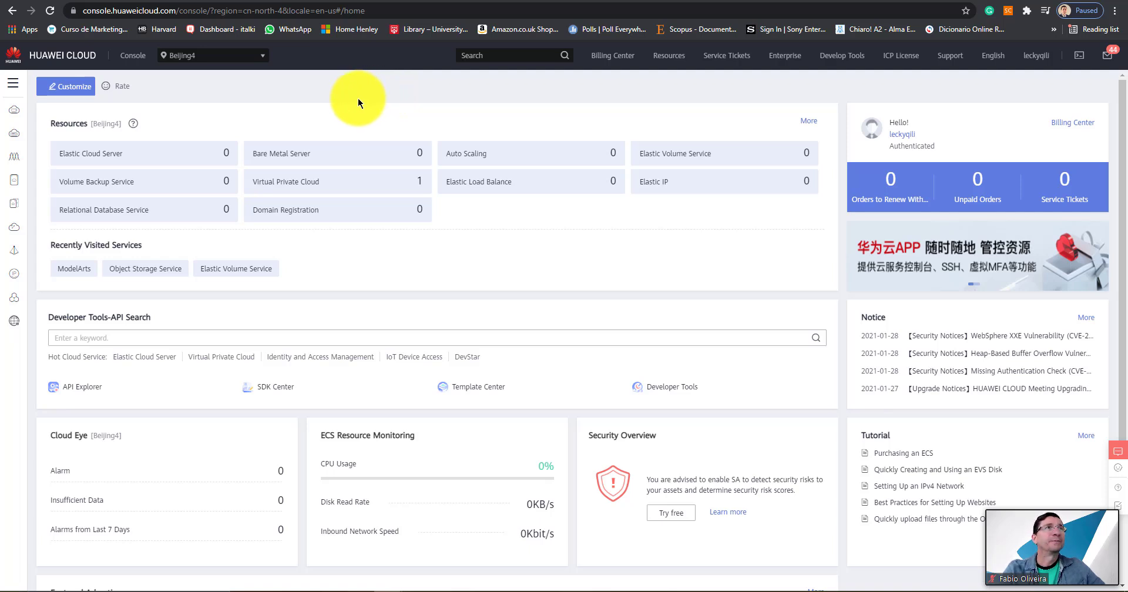
In Object Storage Service, create a bucket named flowersict2021 in CN North-Beijing4, keeping Multi-AZ storage, Standard class and the Private policy
left_click(13, 85)
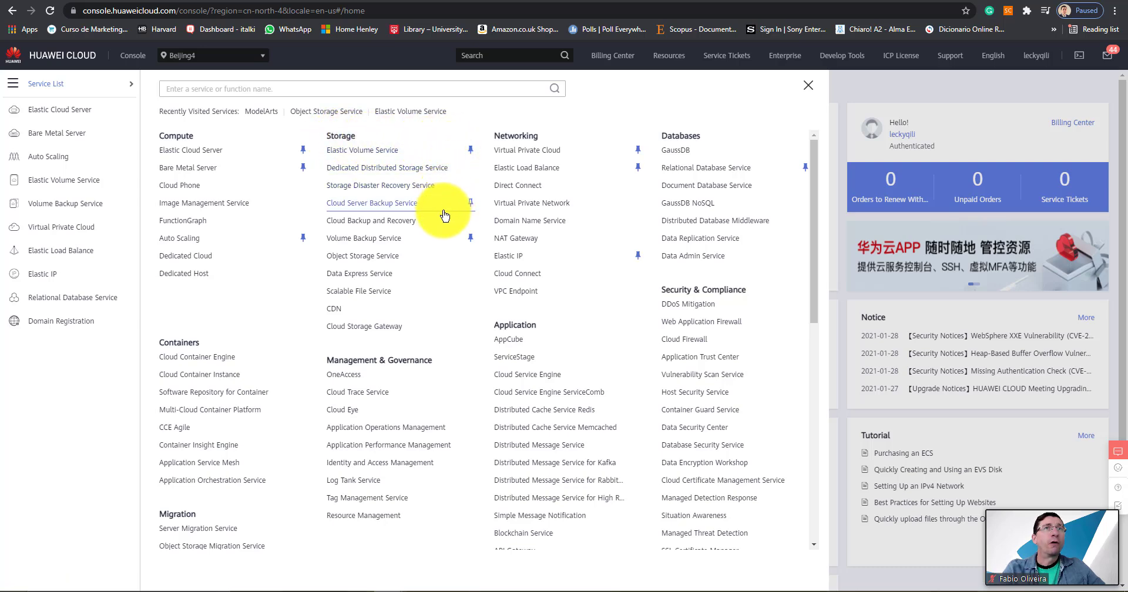
left_click(415, 261)
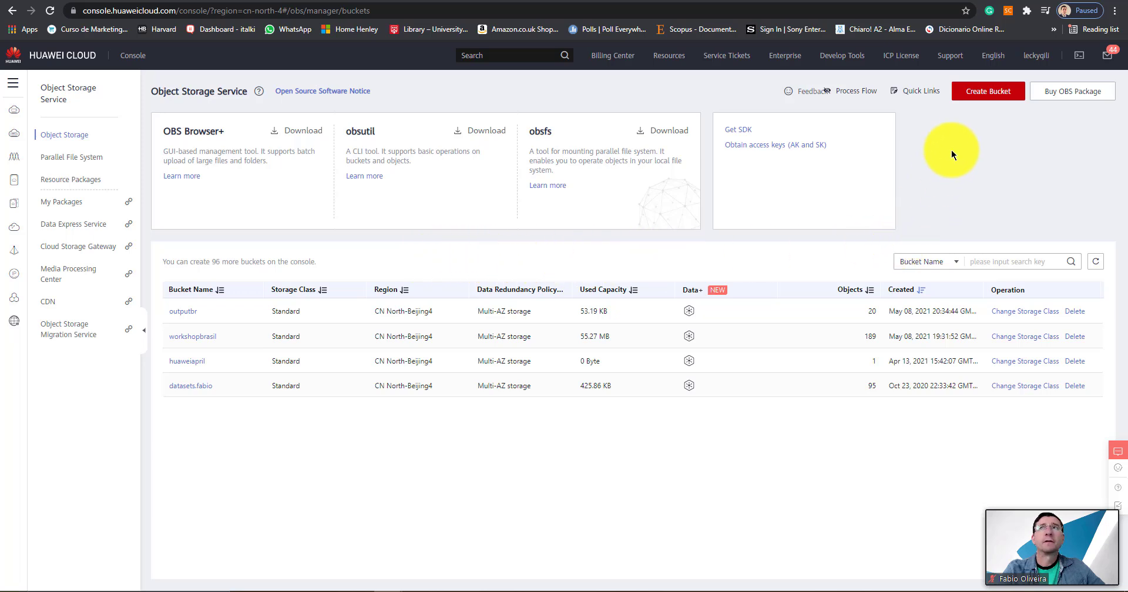
left_click(1017, 98)
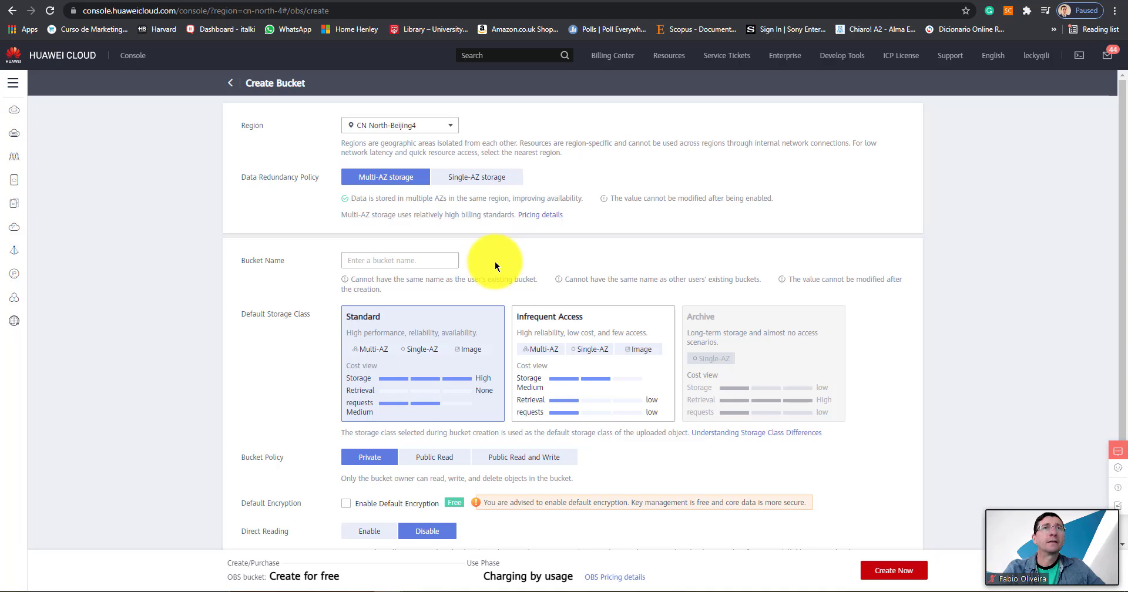
left_click(433, 261)
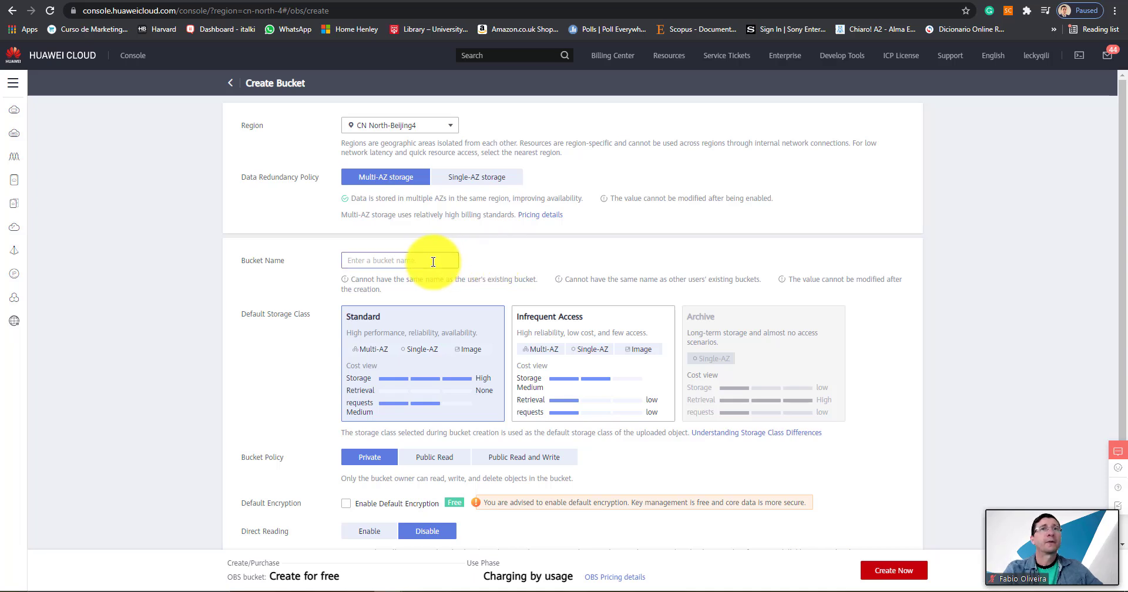
type("flow")
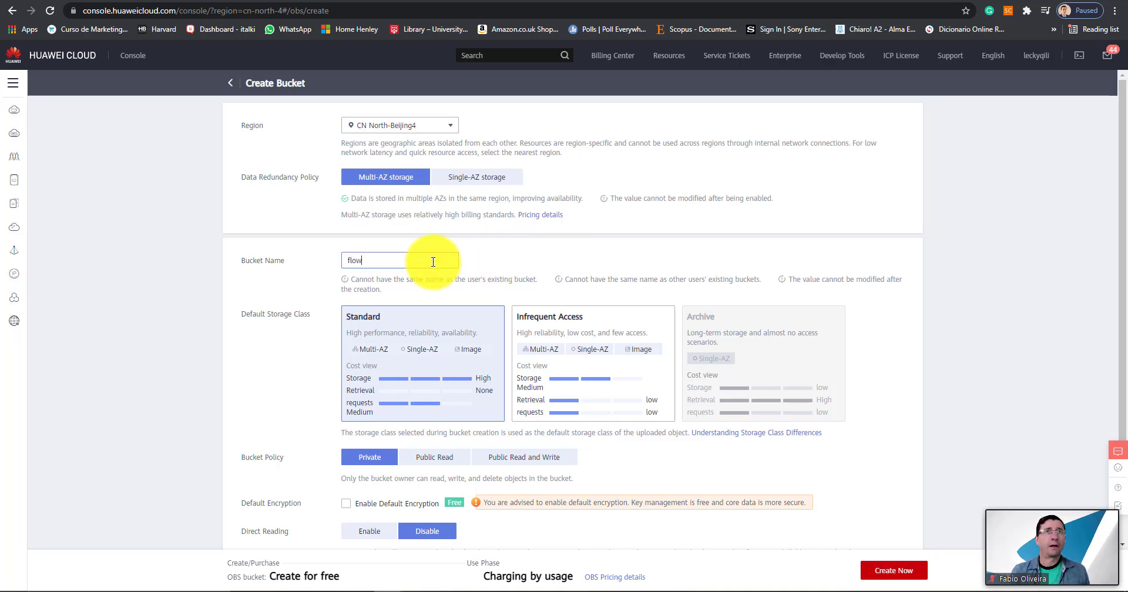
type("ersict2021")
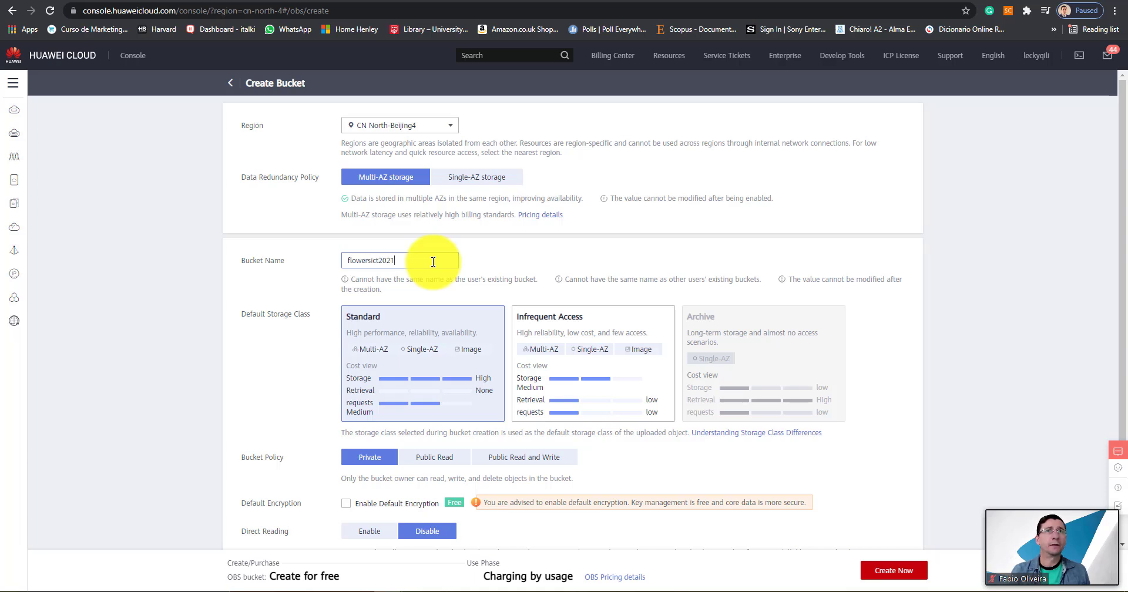
left_click(520, 270)
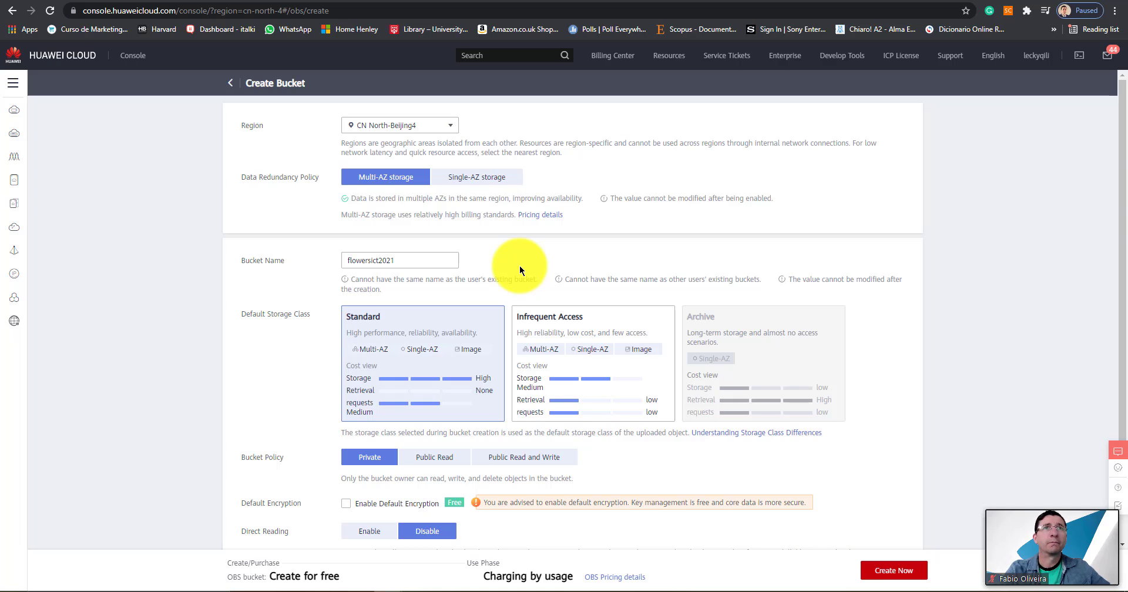
scroll(519, 270, "down", 2)
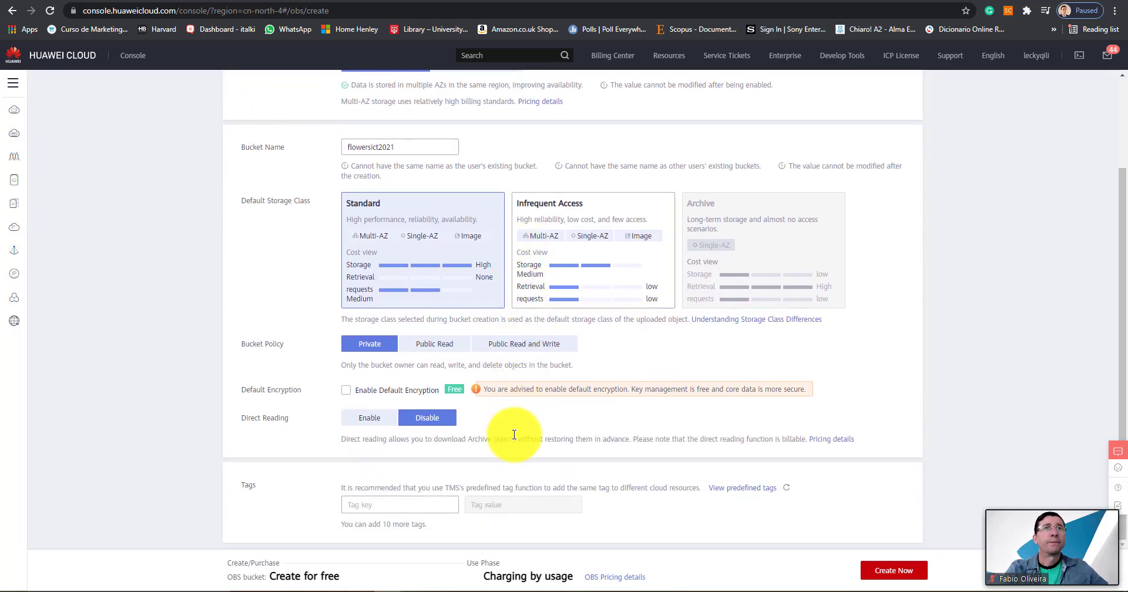
left_click(894, 571)
left_click(537, 238)
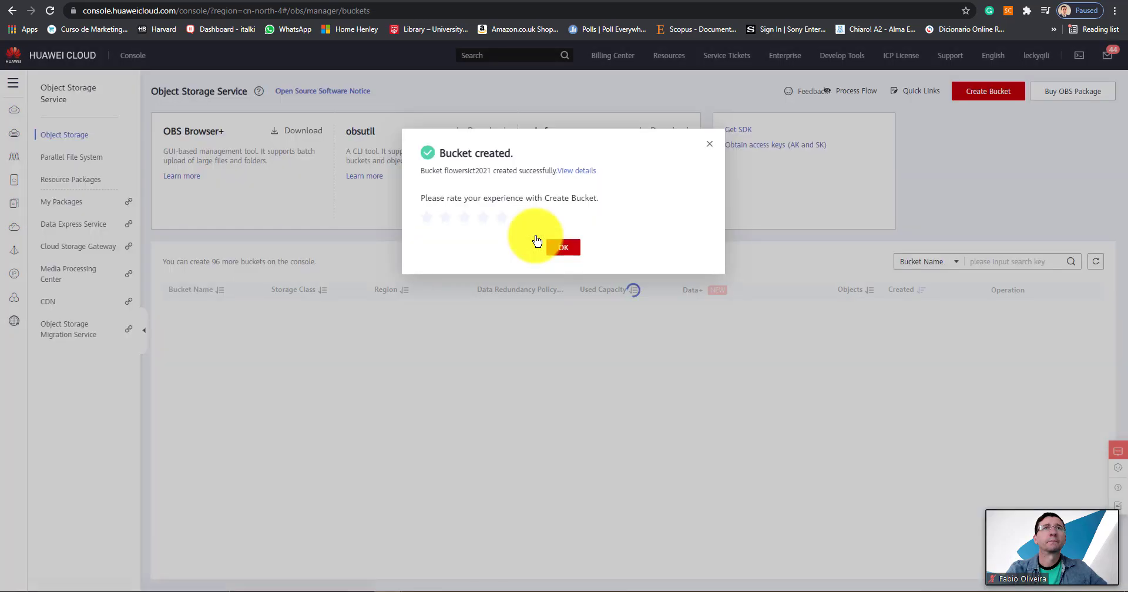
left_click(566, 247)
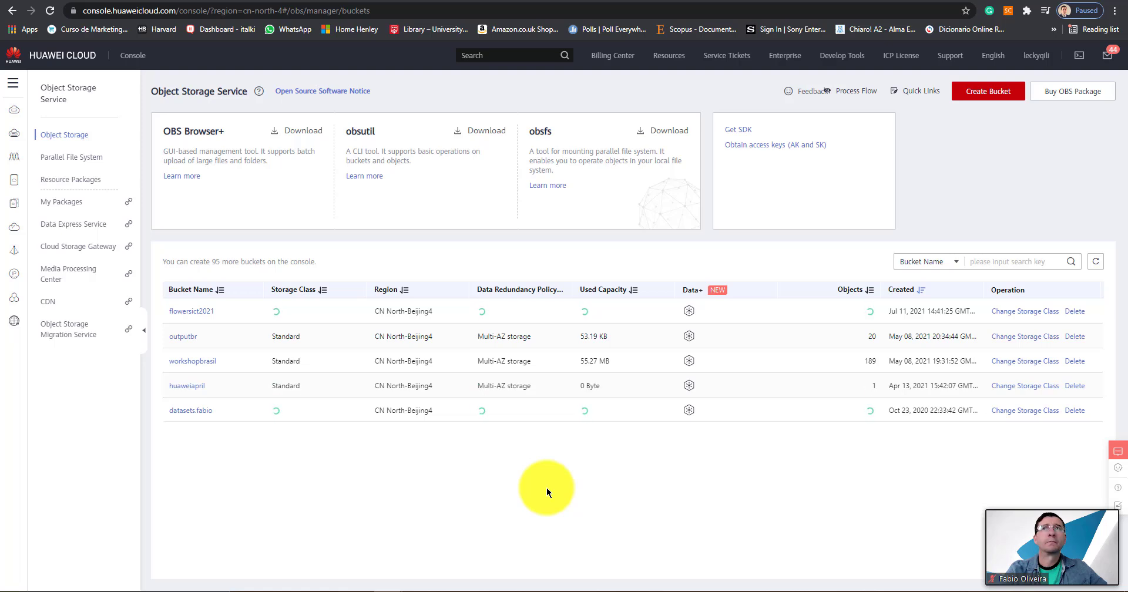
Create a folder named imagesflowers among the objects of the flowersict2021 bucket
left_click(193, 312)
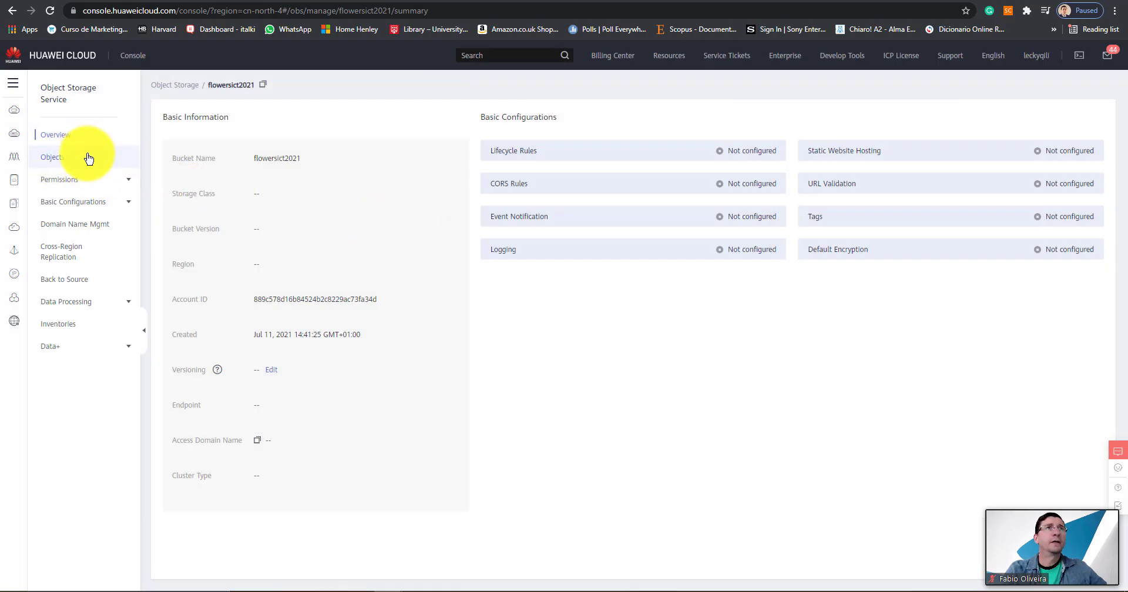
left_click(53, 157)
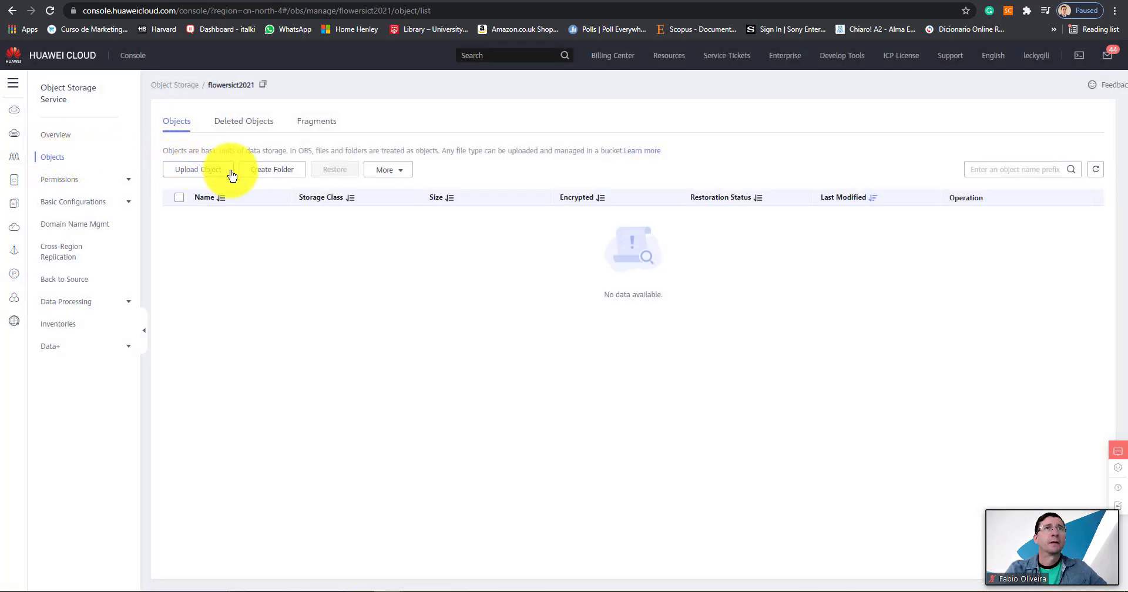
left_click(282, 174)
left_click(485, 179)
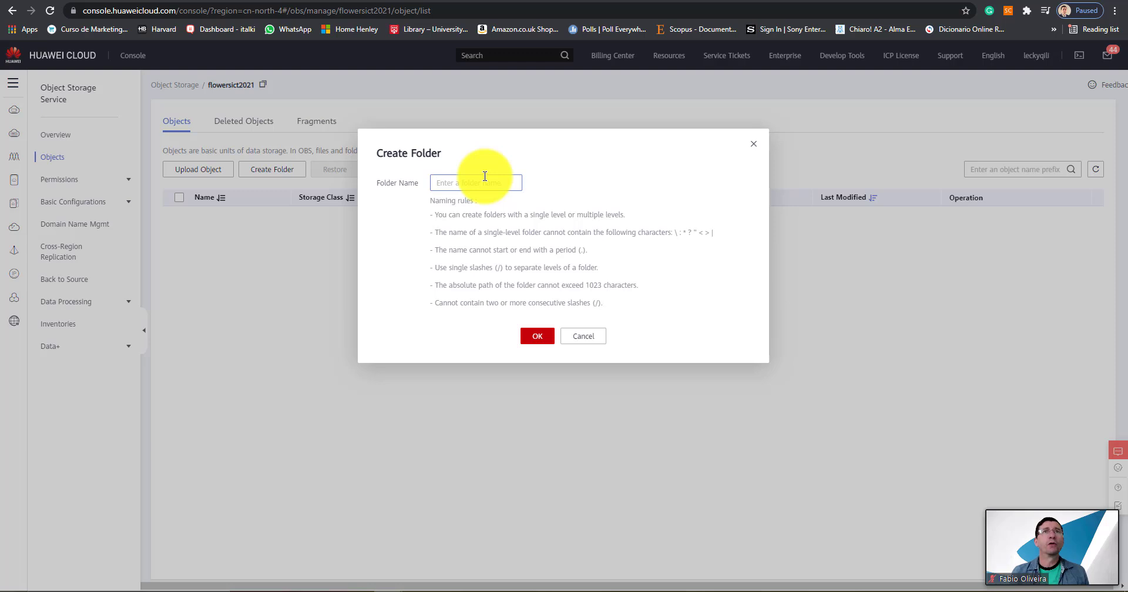
type("image")
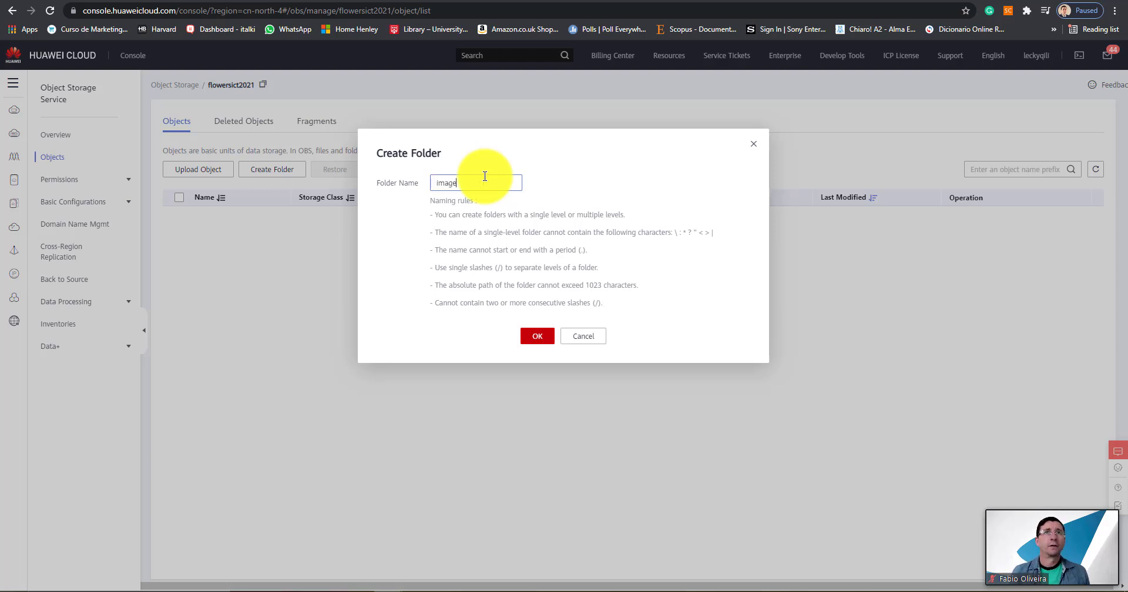
type("sflower")
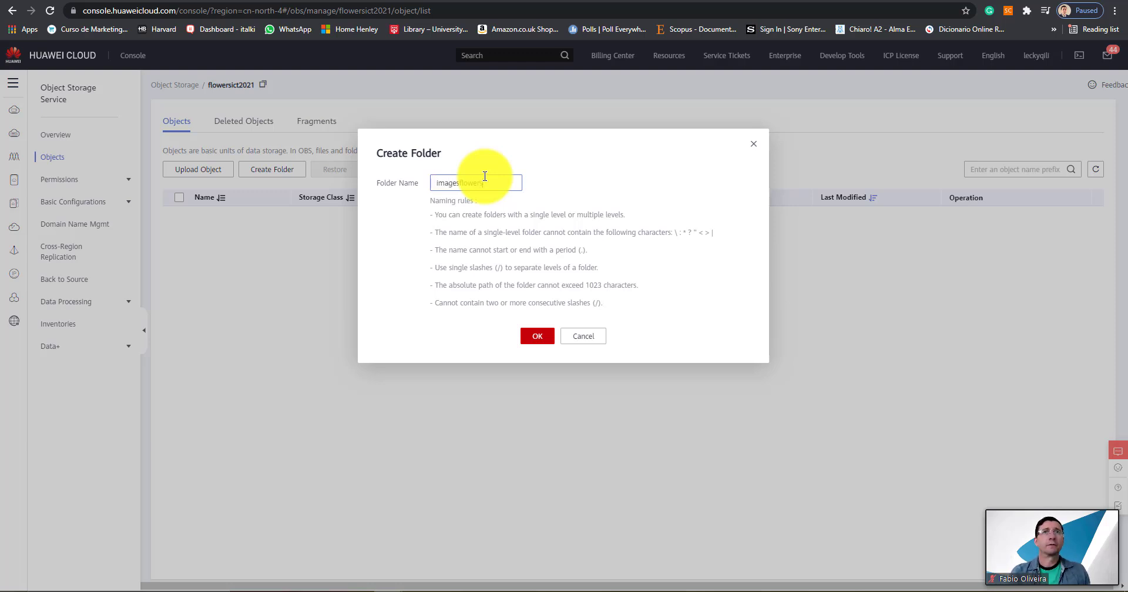
type("s")
left_click(537, 337)
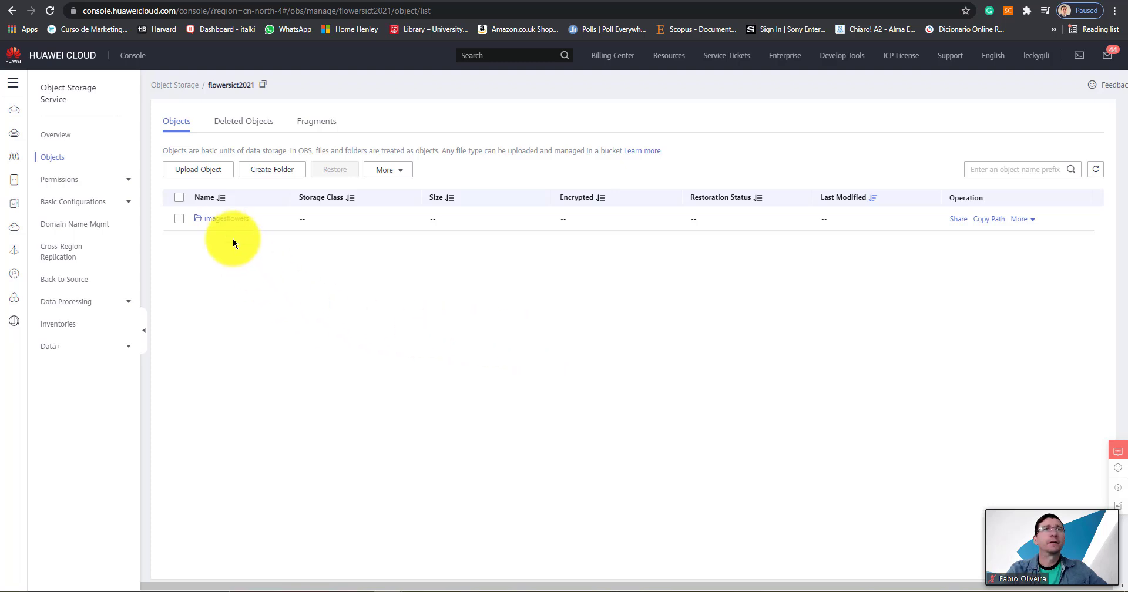
Upload all flower images from the local data-labeling-for-flower-recognition dataset folder into imagesflowers, using the Standard storage class
left_click(226, 220)
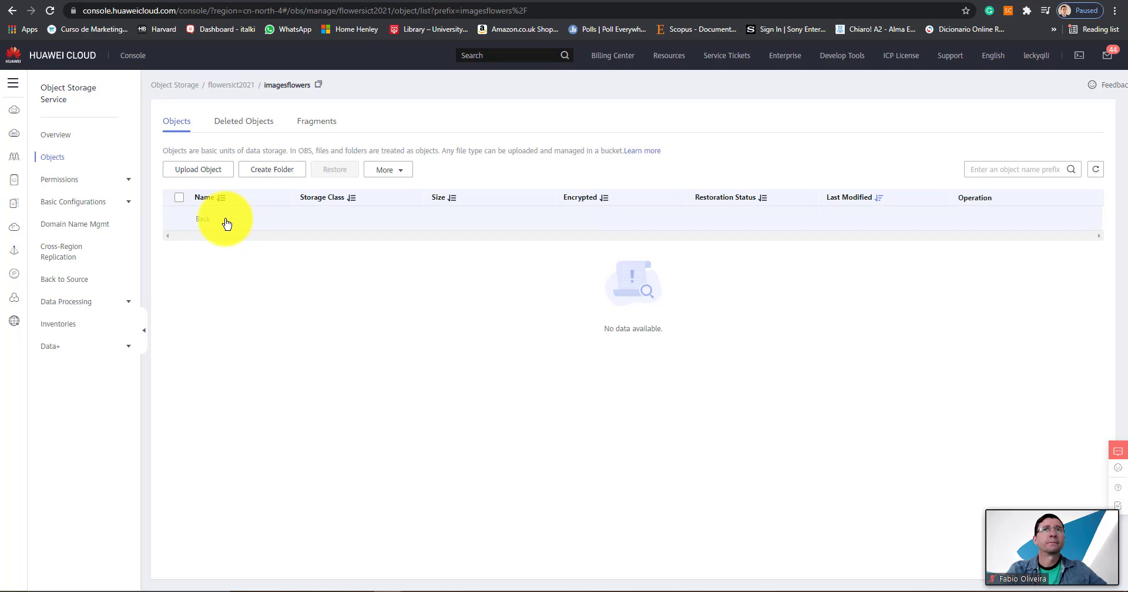
left_click(200, 170)
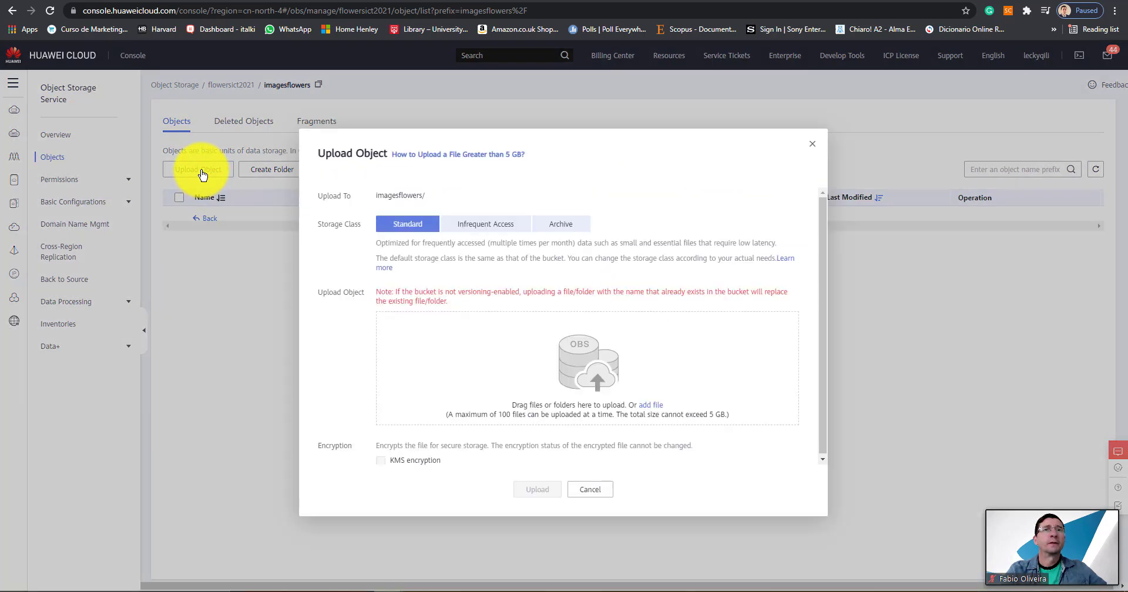
left_click(330, 587)
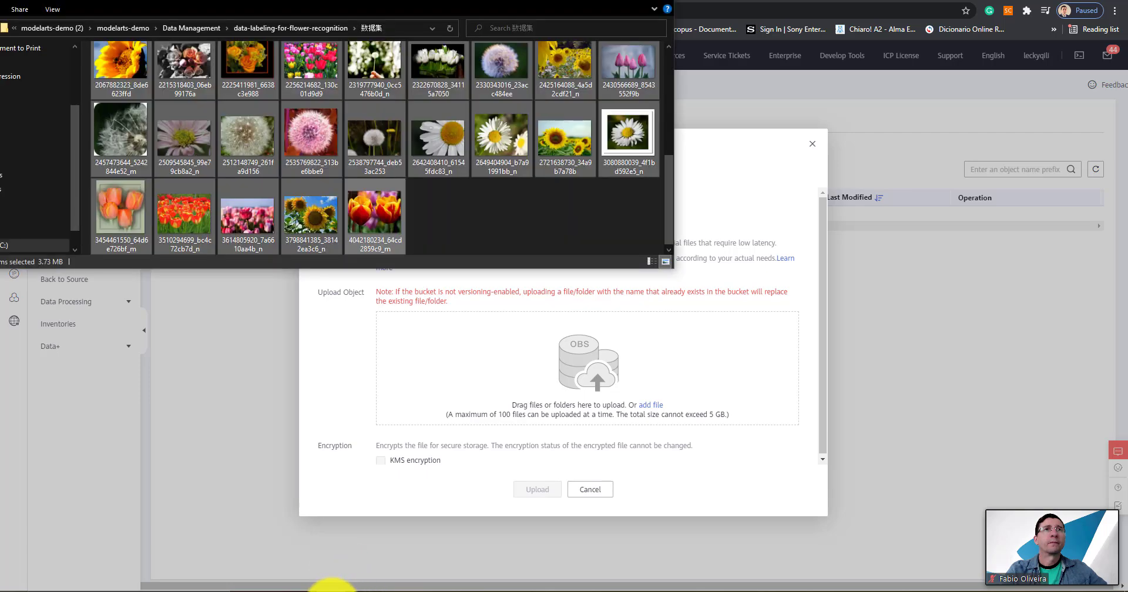
scroll(563, 205, "up", 5)
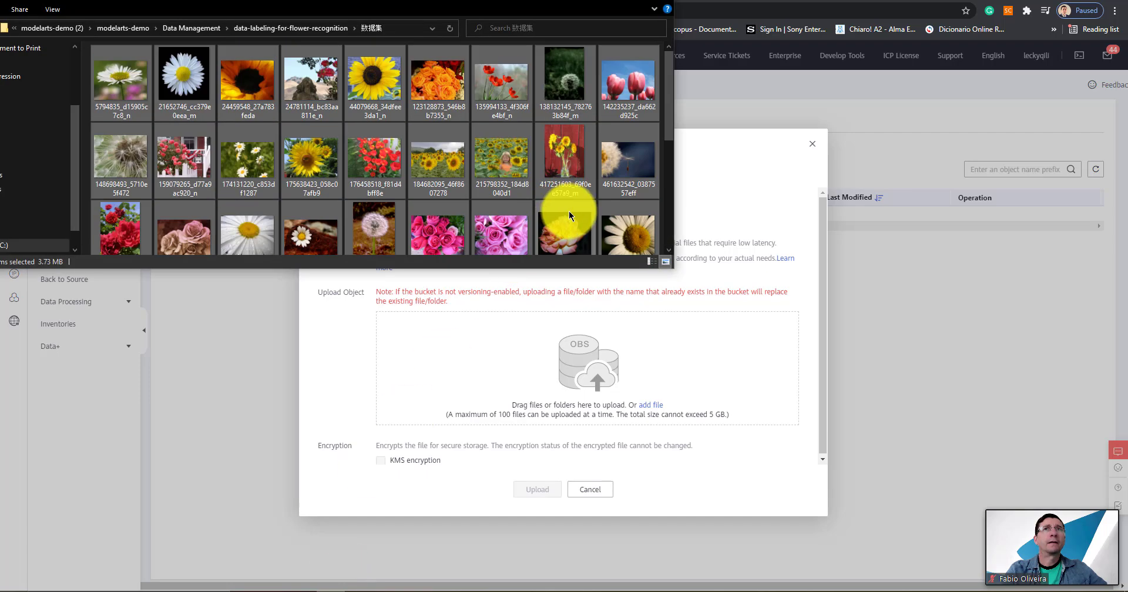
left_click(121, 80)
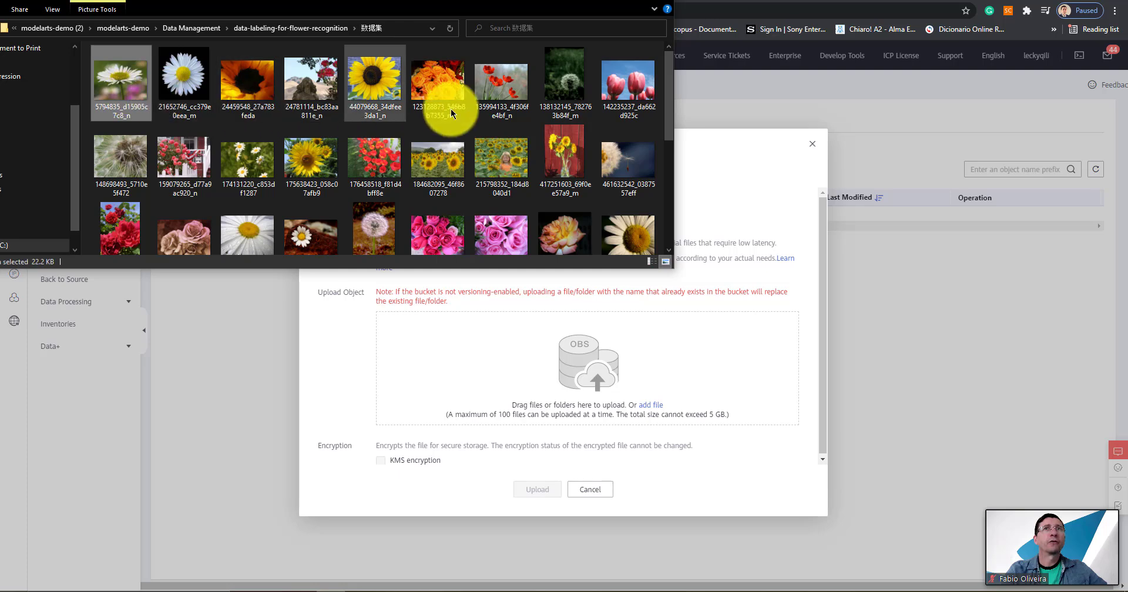
left_click_drag(668, 108, 672, 214)
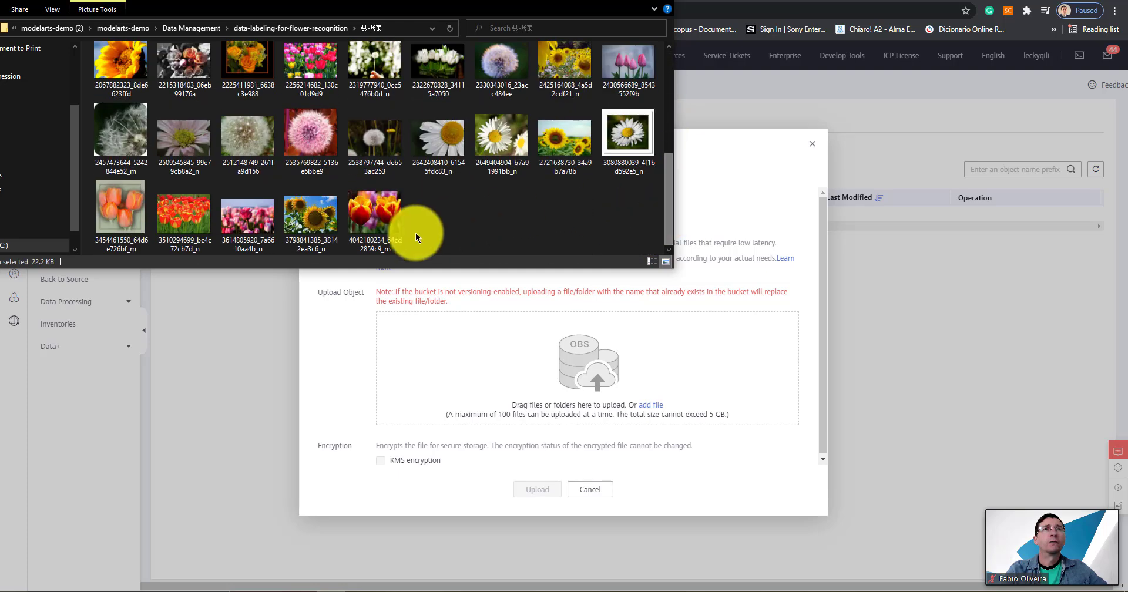
left_click(394, 231, "shift")
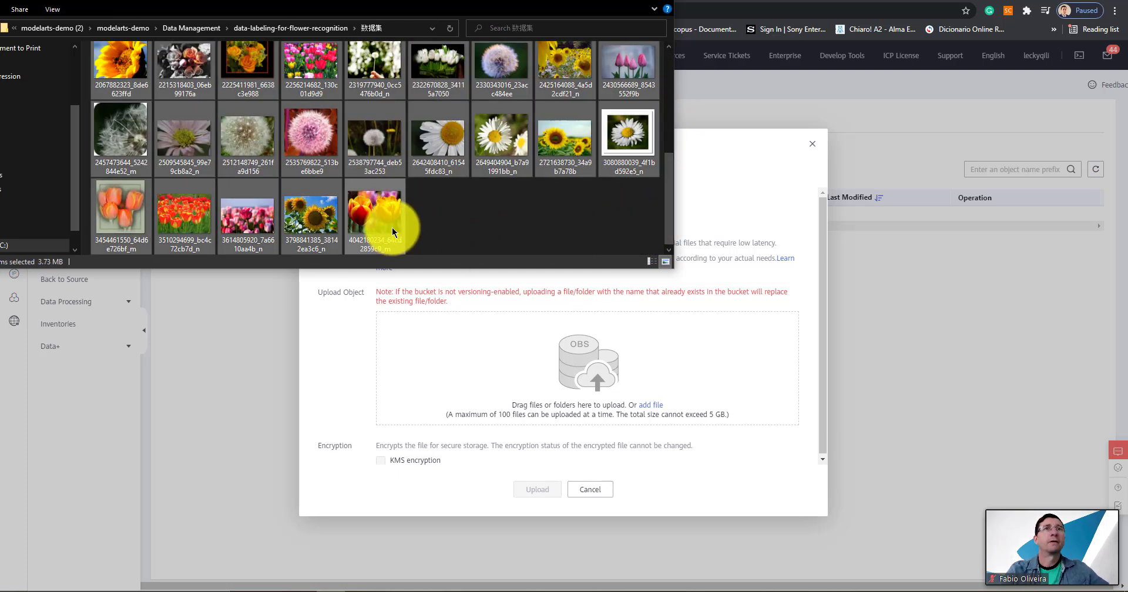
left_click_drag(389, 224, 573, 391)
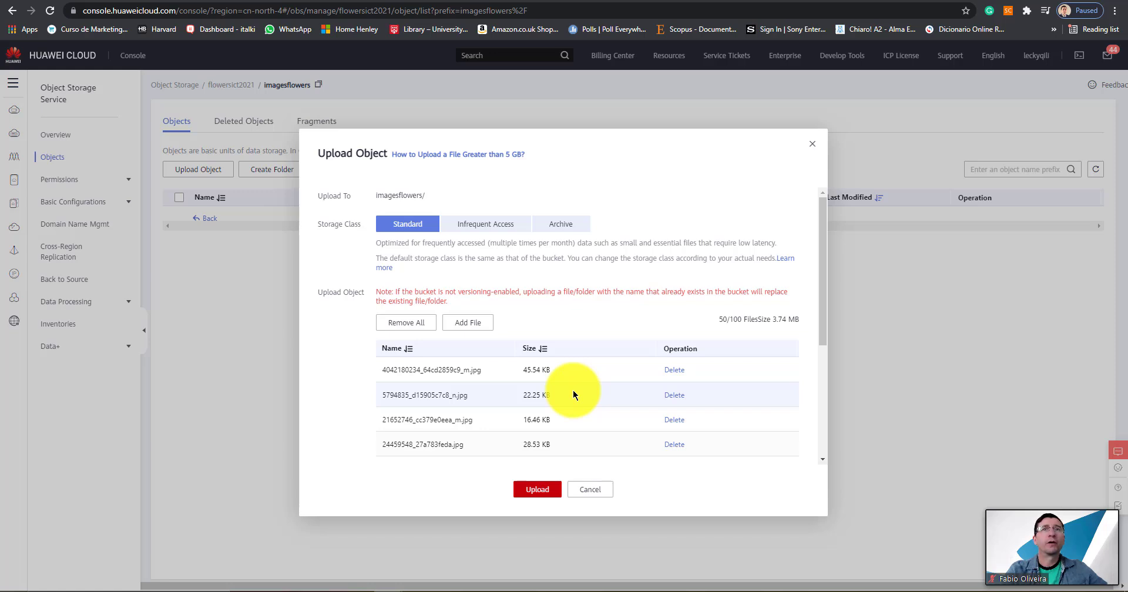
left_click(537, 489)
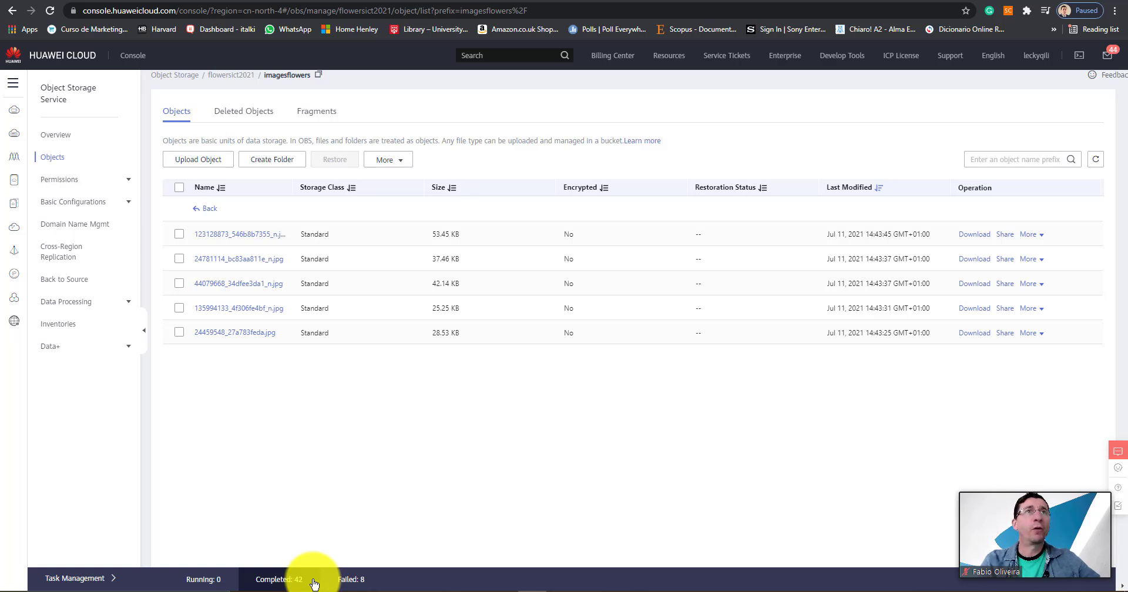
scroll(397, 493, "up", 1)
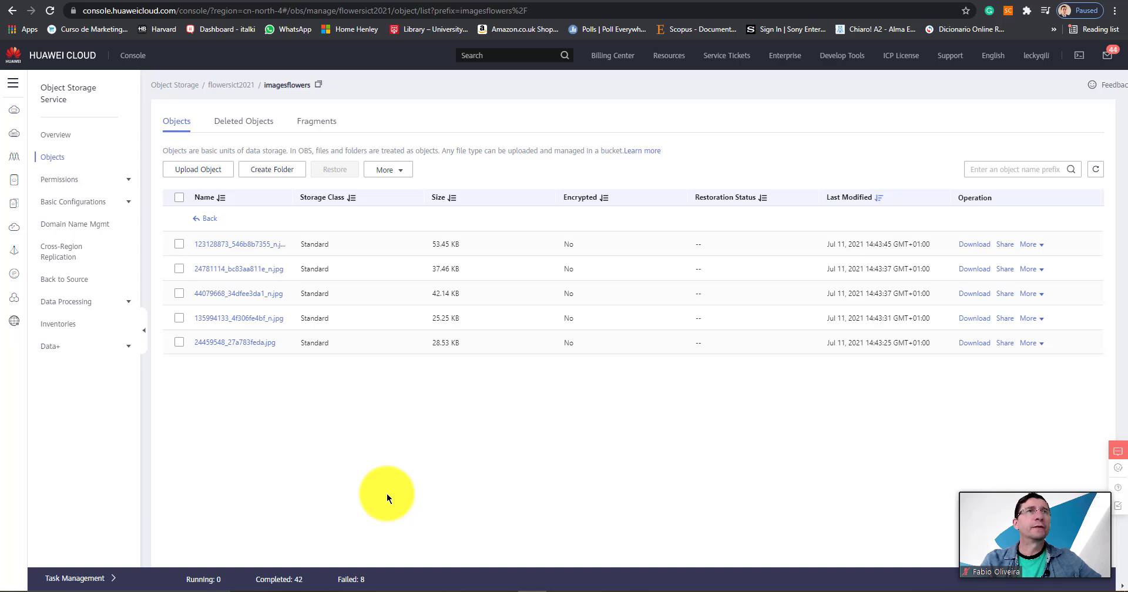
Return to Object Storage Service and try to create a bucket named outputflower with Multi-AZ storage, Standard class and the Private policy
left_click(65, 140)
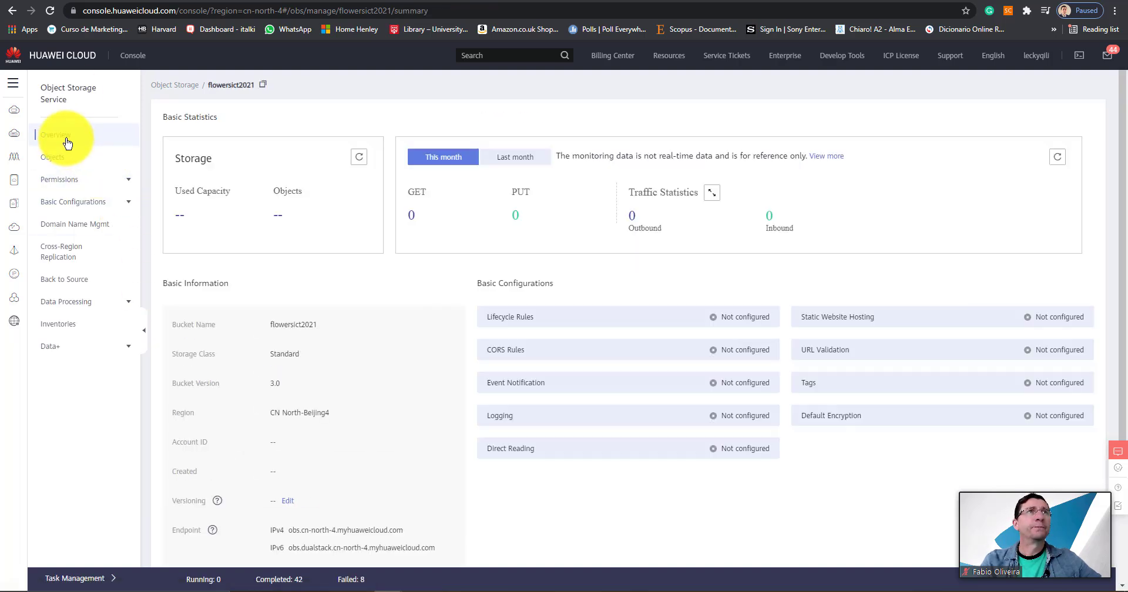
left_click(12, 82)
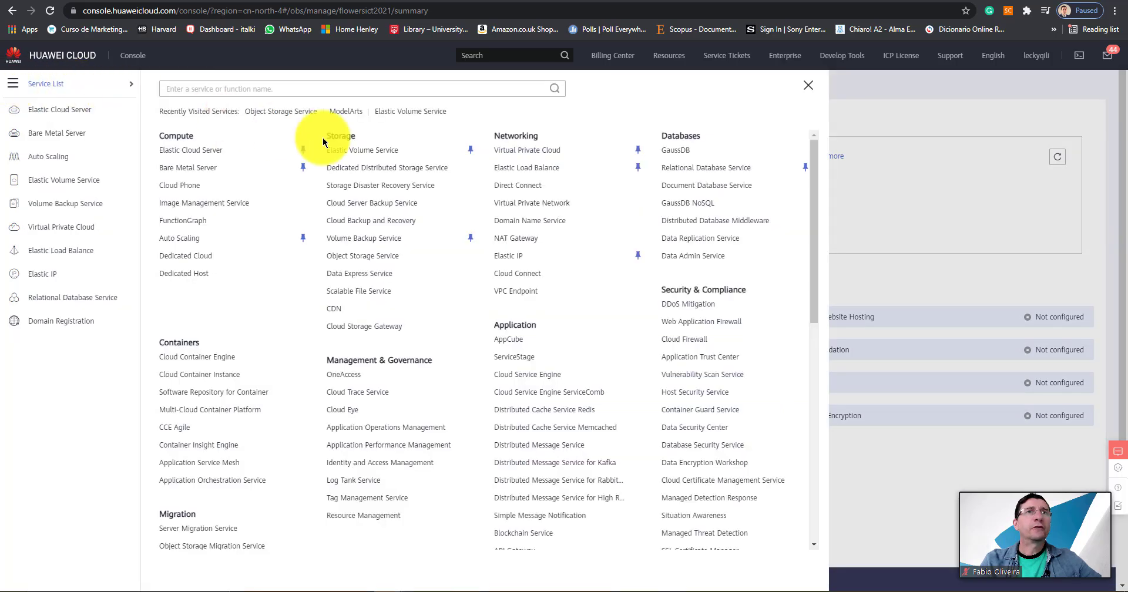
left_click(388, 261)
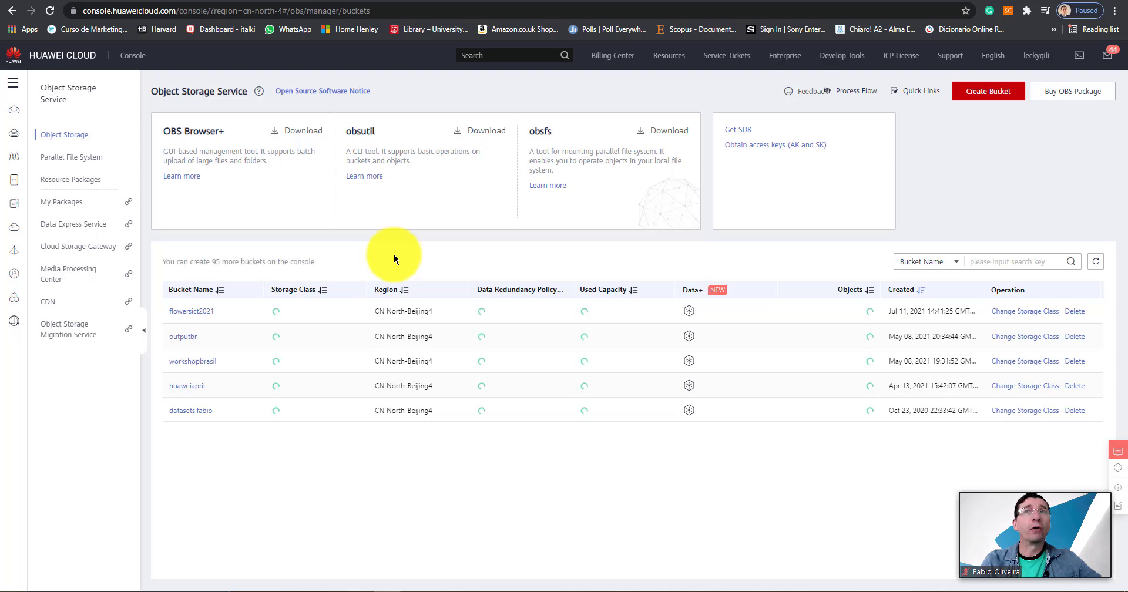
left_click(999, 97)
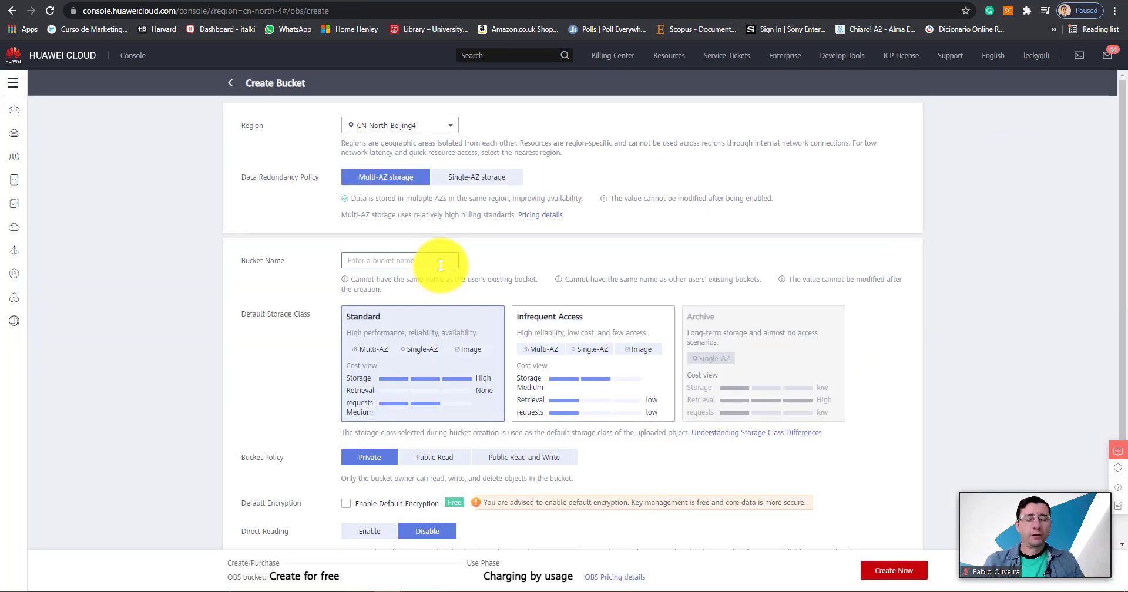
type("Out")
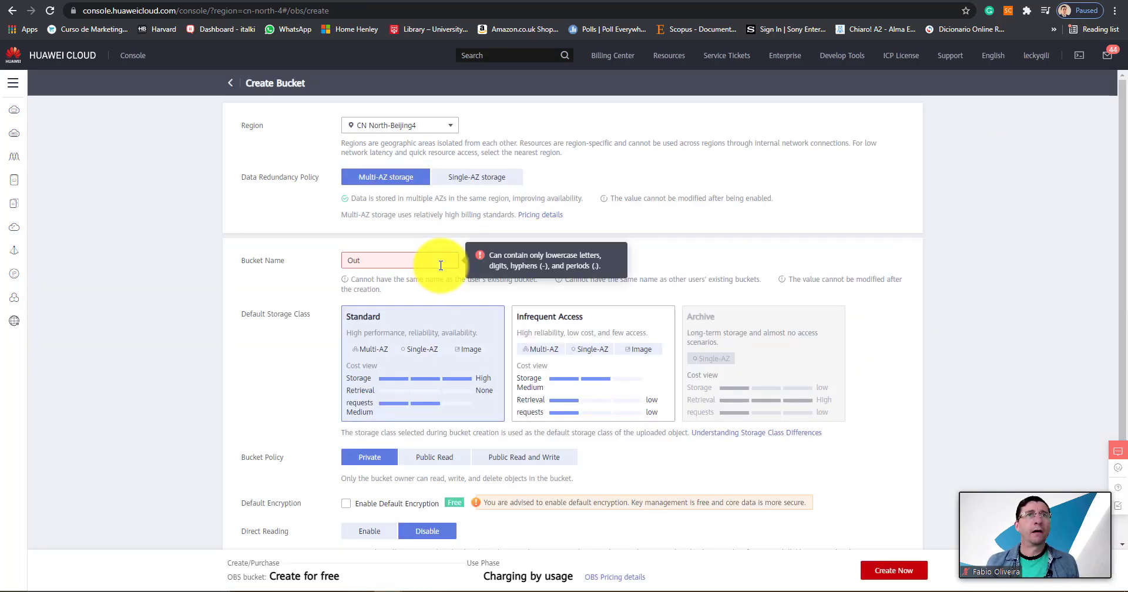
type("putflower")
key("Home")
key("Delete")
type("o")
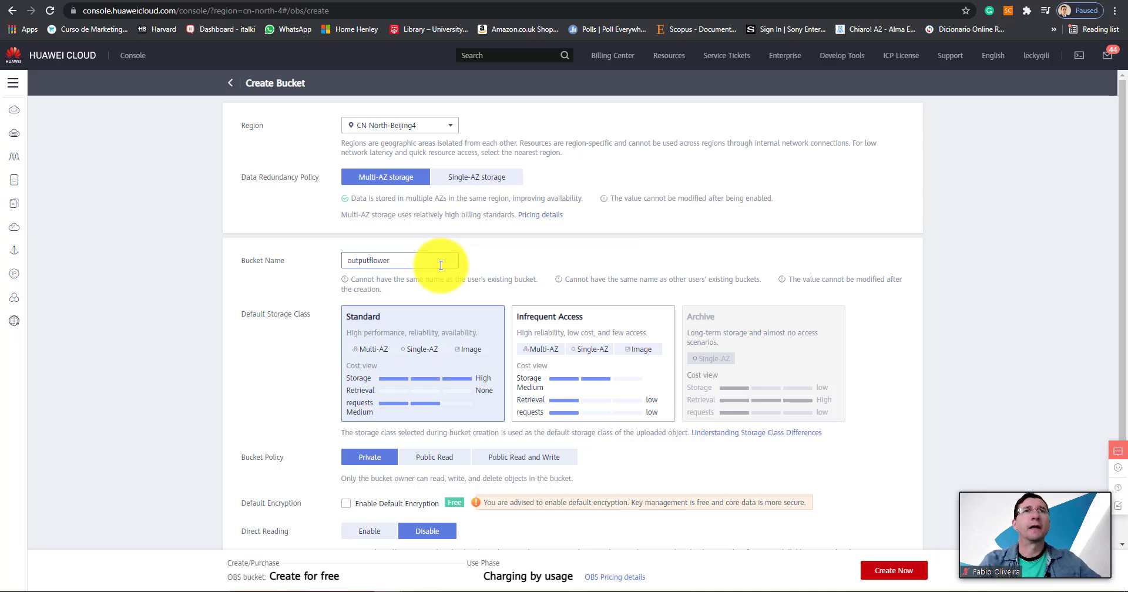
scroll(464, 247, "down", 2)
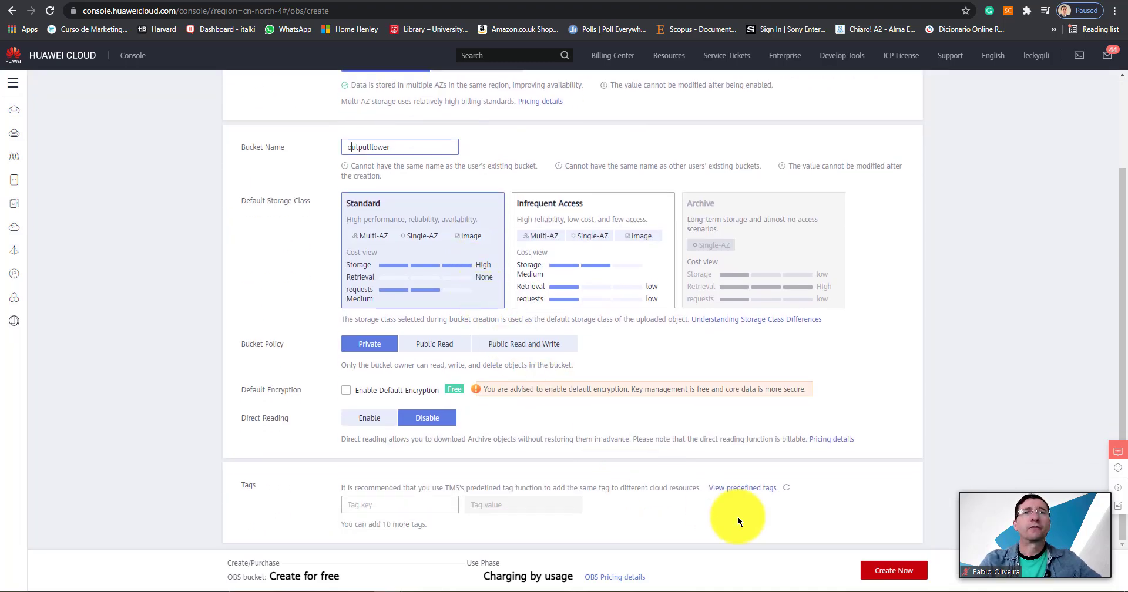
left_click(887, 572)
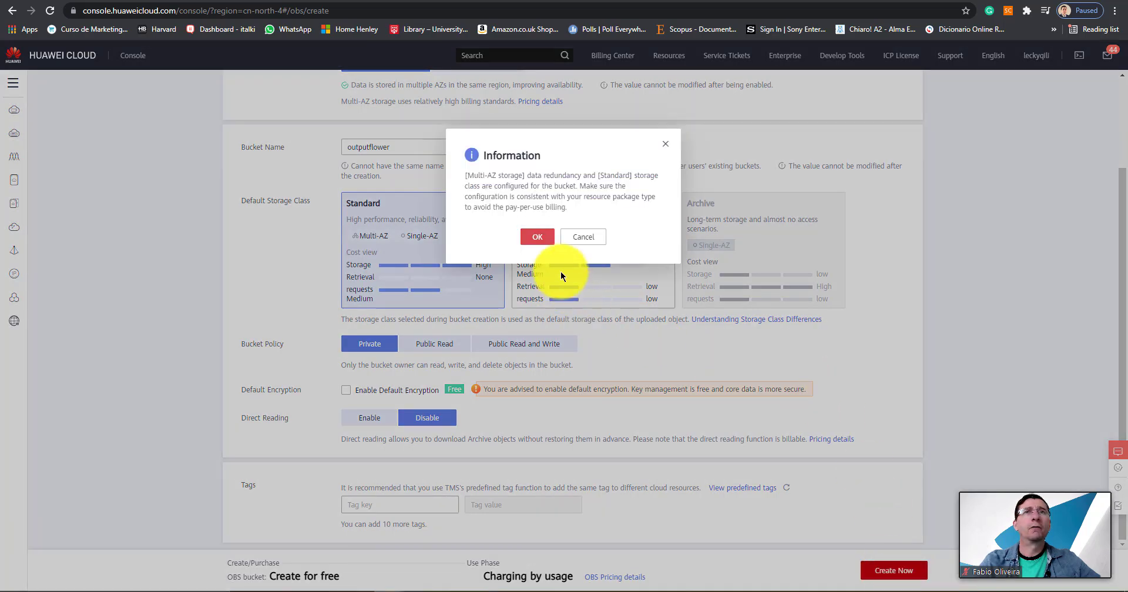
left_click(538, 238)
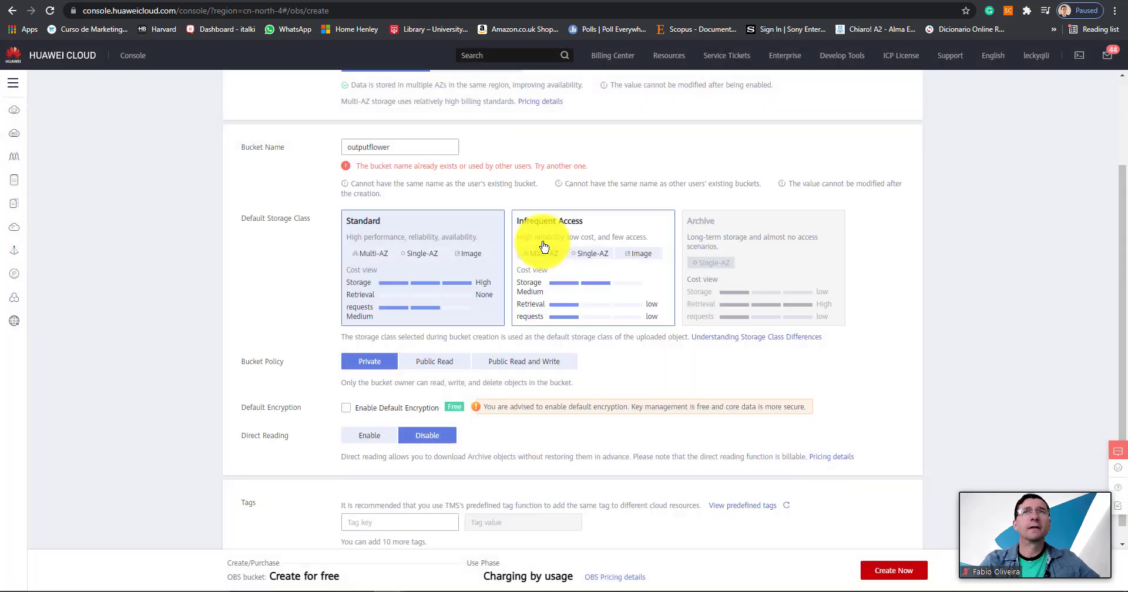
Change the new bucket's name to outputflowers and create it with the same settings
left_click(419, 151)
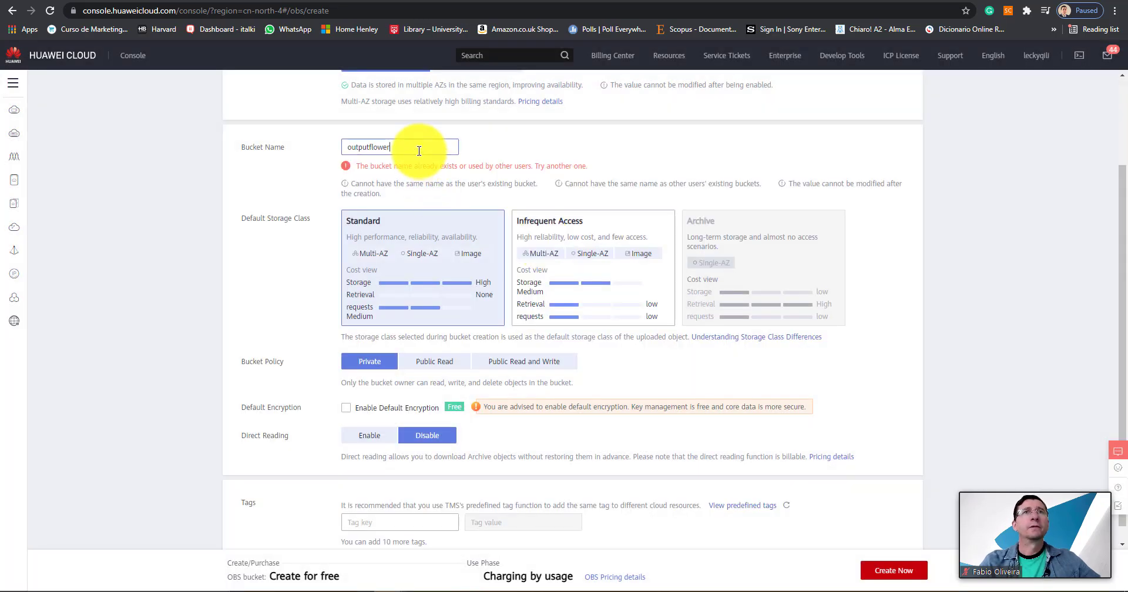
left_click(887, 569)
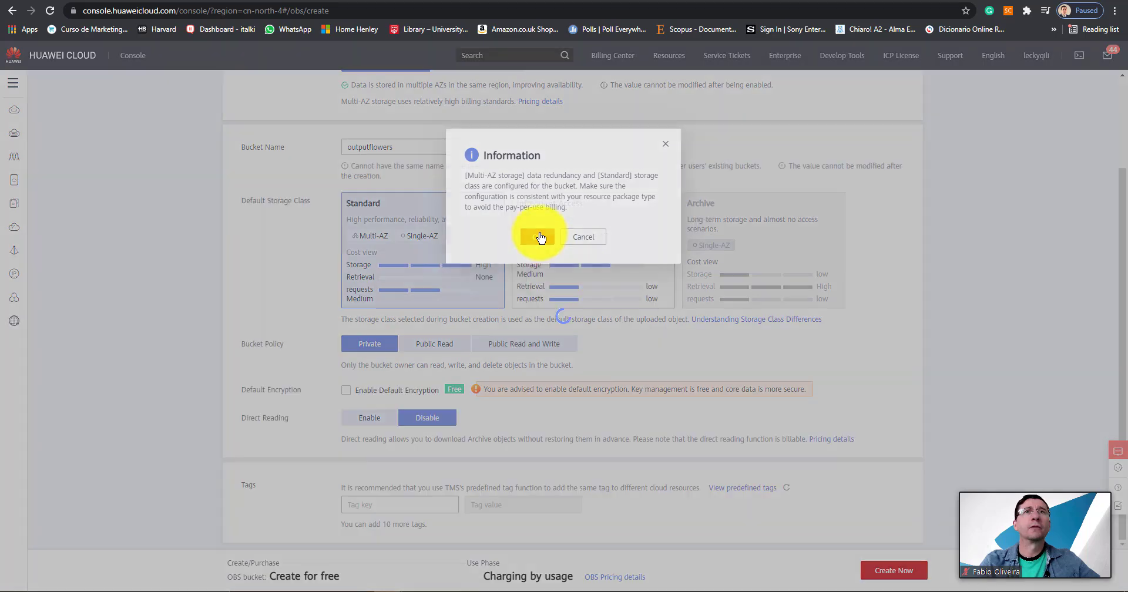
left_click(537, 236)
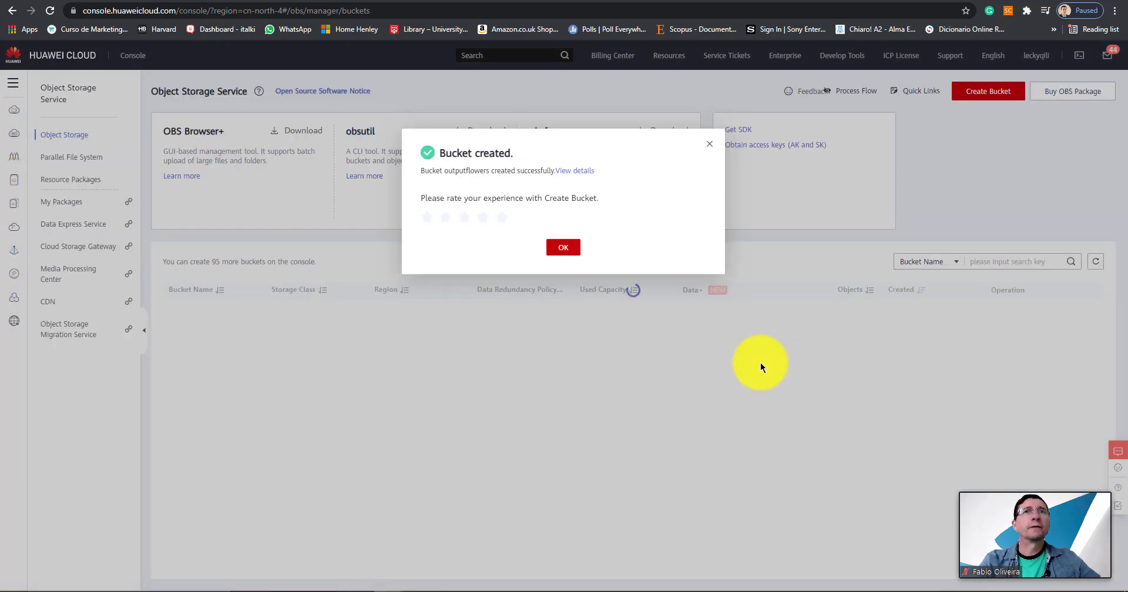
left_click(565, 247)
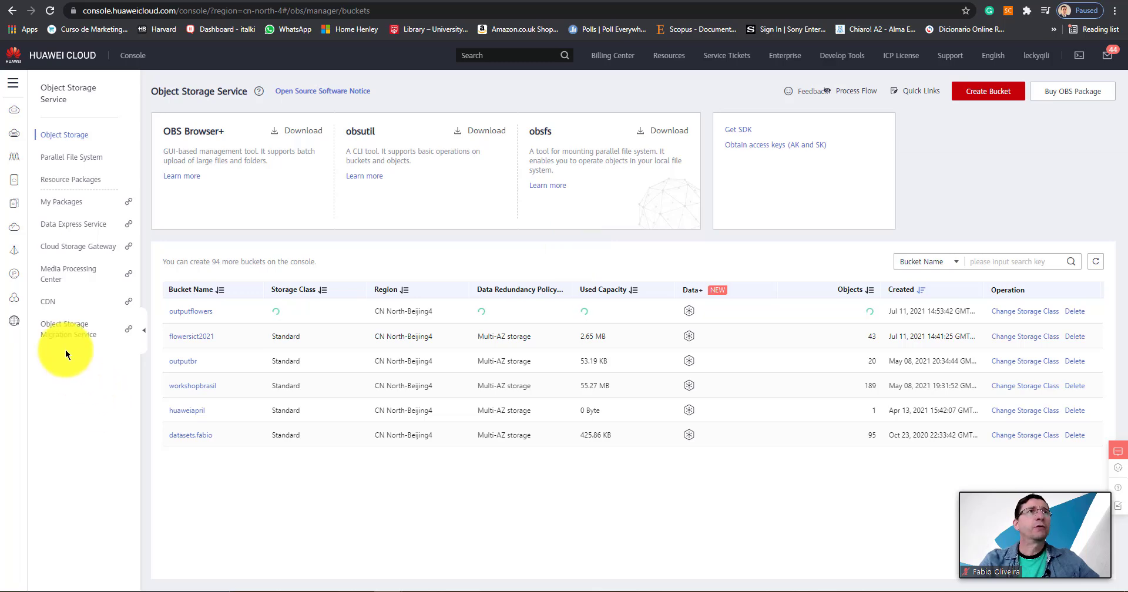
Go to the ModelArts service and open its ExeML section
left_click(14, 89)
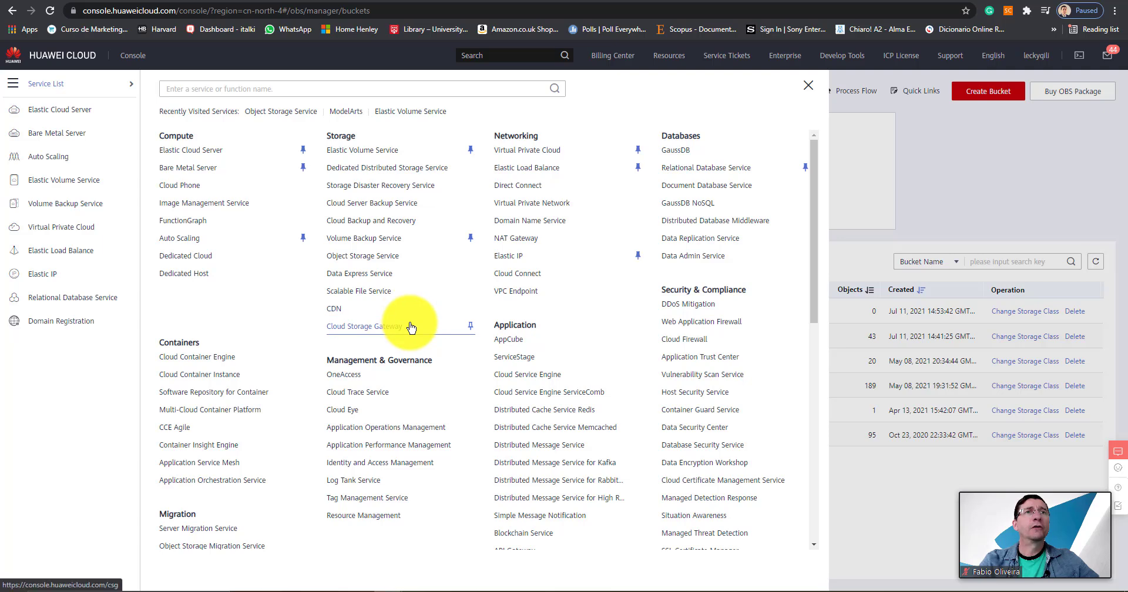
scroll(408, 329, "down", 5)
scroll(408, 362, "down", 1)
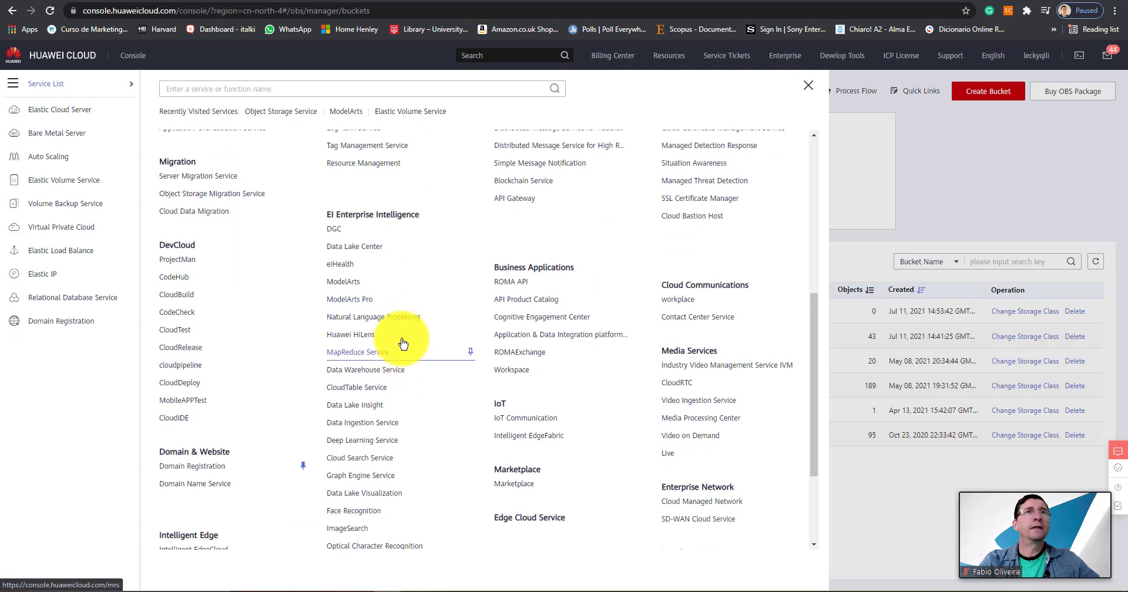
left_click(348, 284)
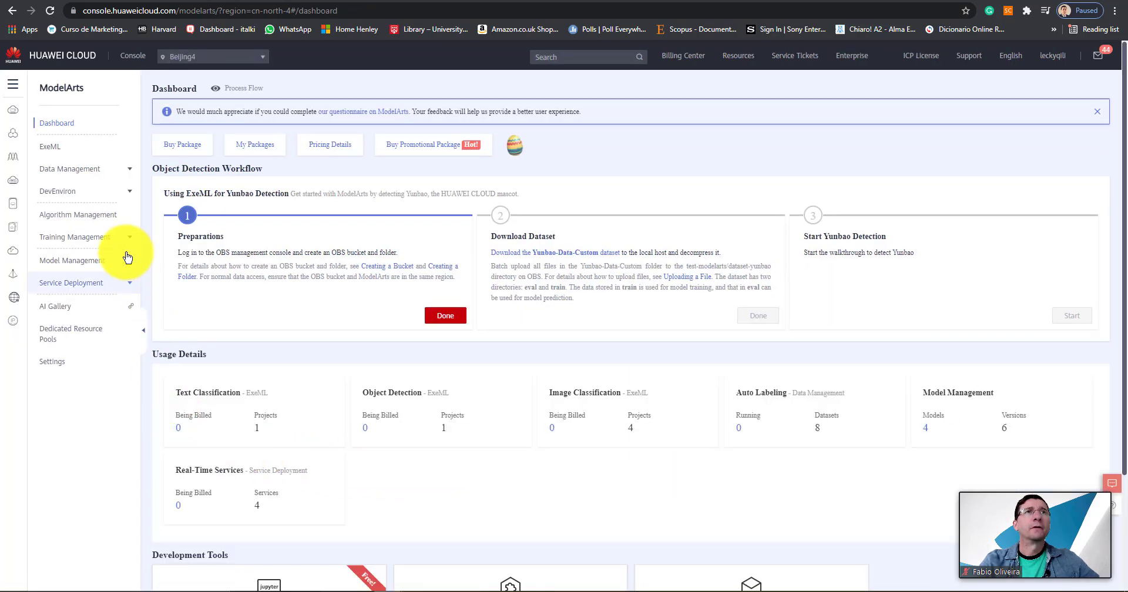
left_click(114, 156)
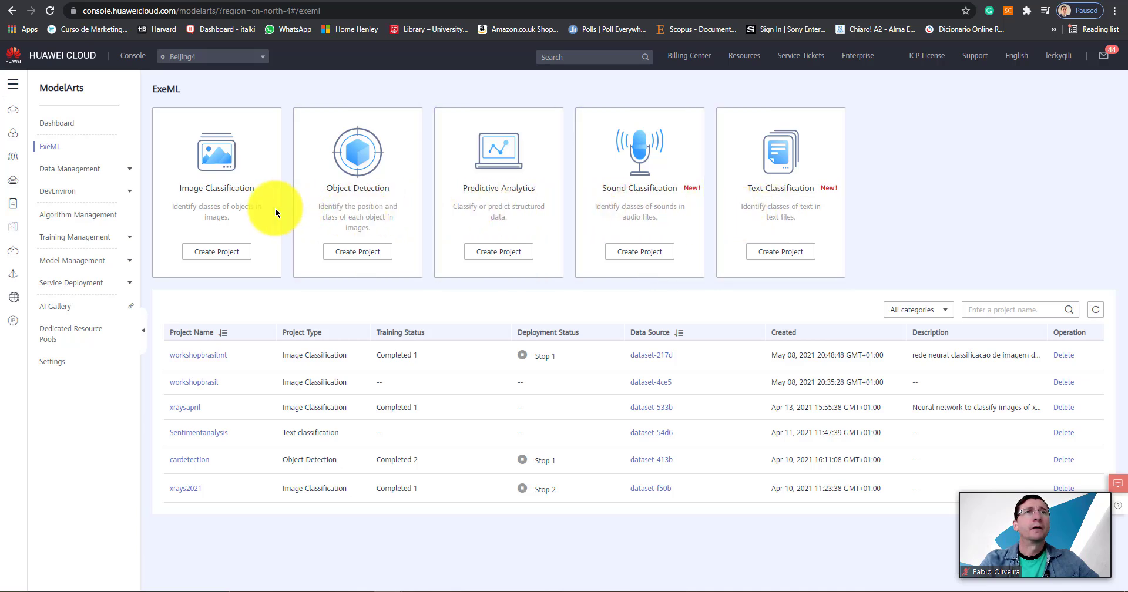
Set up an image classification project named Flowersimage with the description "Image recognition for Henley Huawei ICT Academy"
left_click(203, 258)
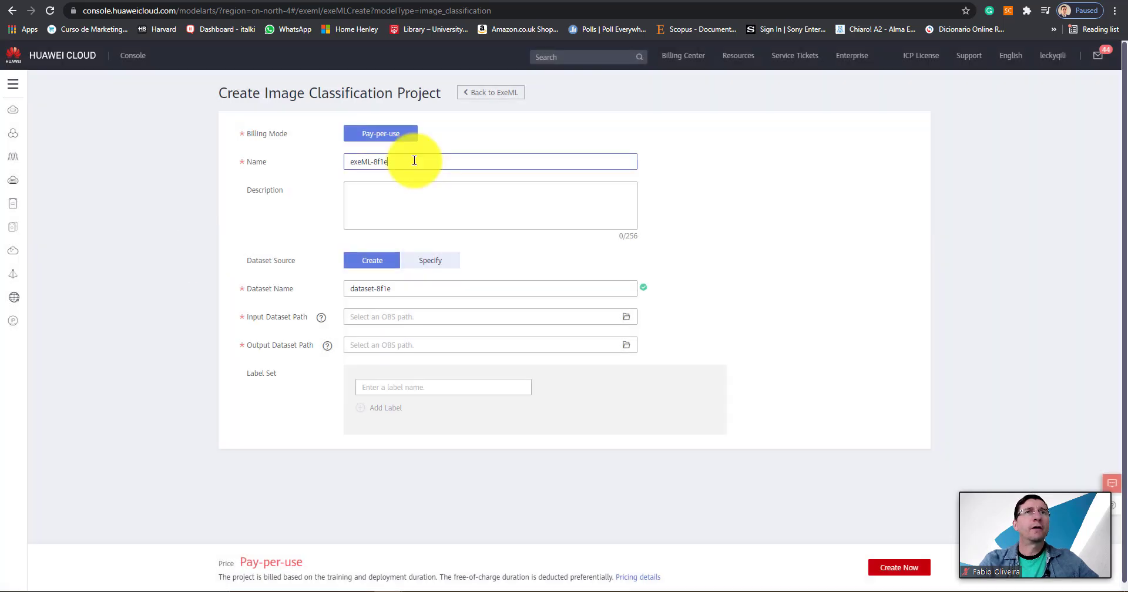
left_click_drag(414, 161, 248, 160)
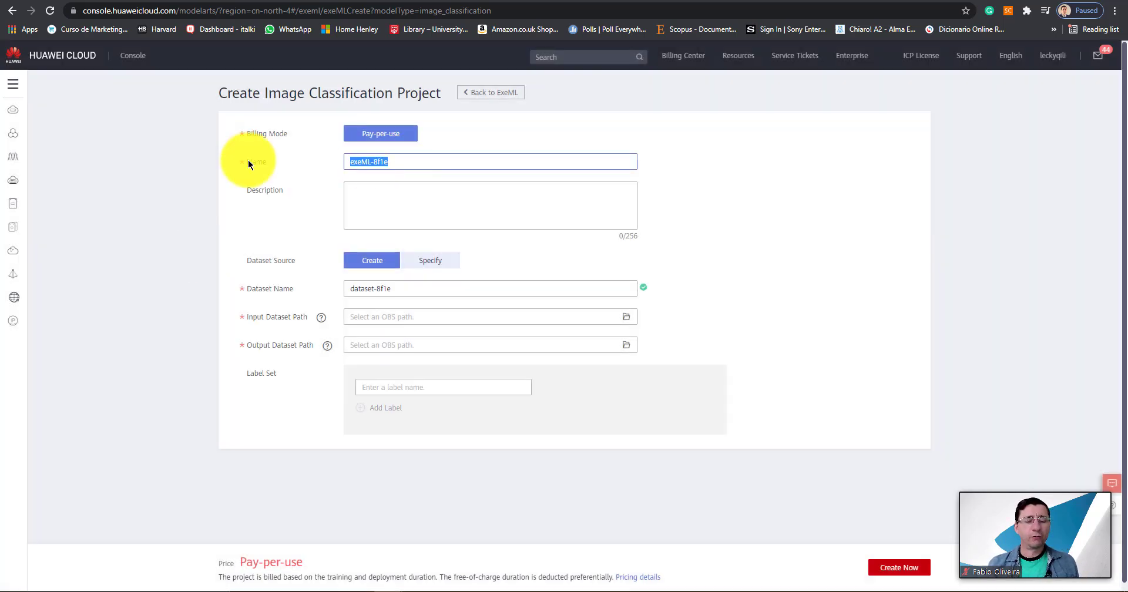
type("Flowersimage")
left_click(411, 201)
type("Image")
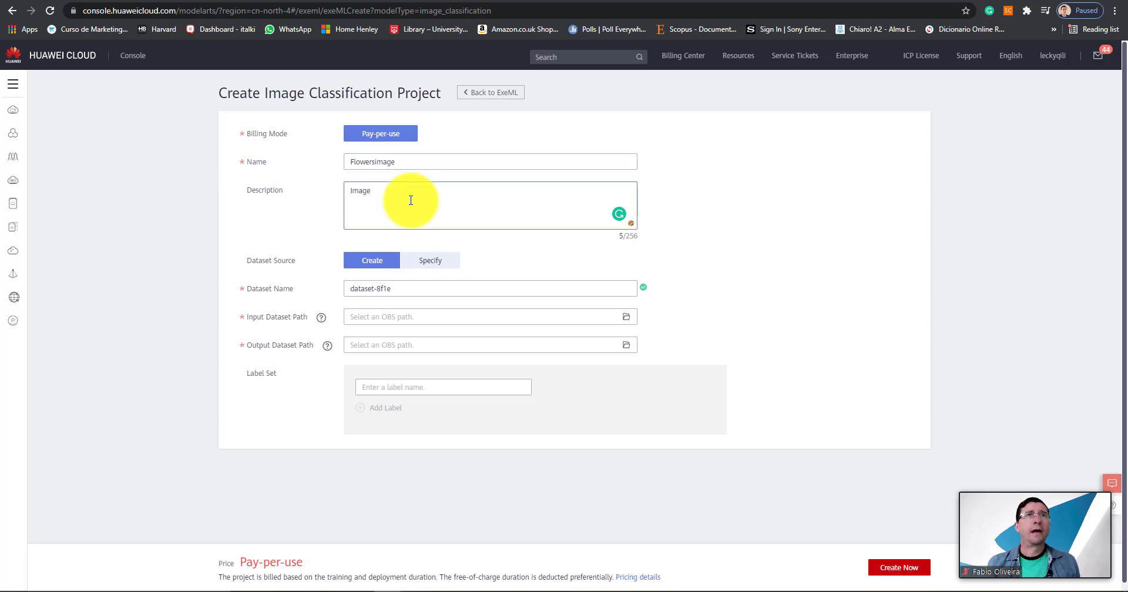
type(" recognition for Henley Huawei ICT Academy")
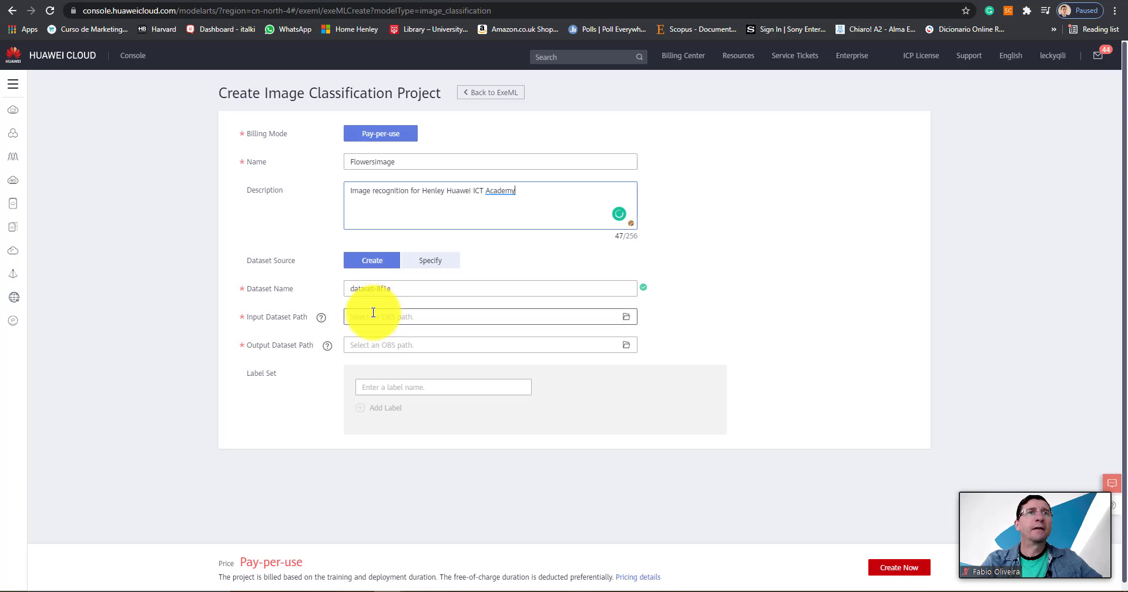
Set the project's input dataset path to the imagesflowers folder in the flowersict2021 bucket
left_click(474, 316)
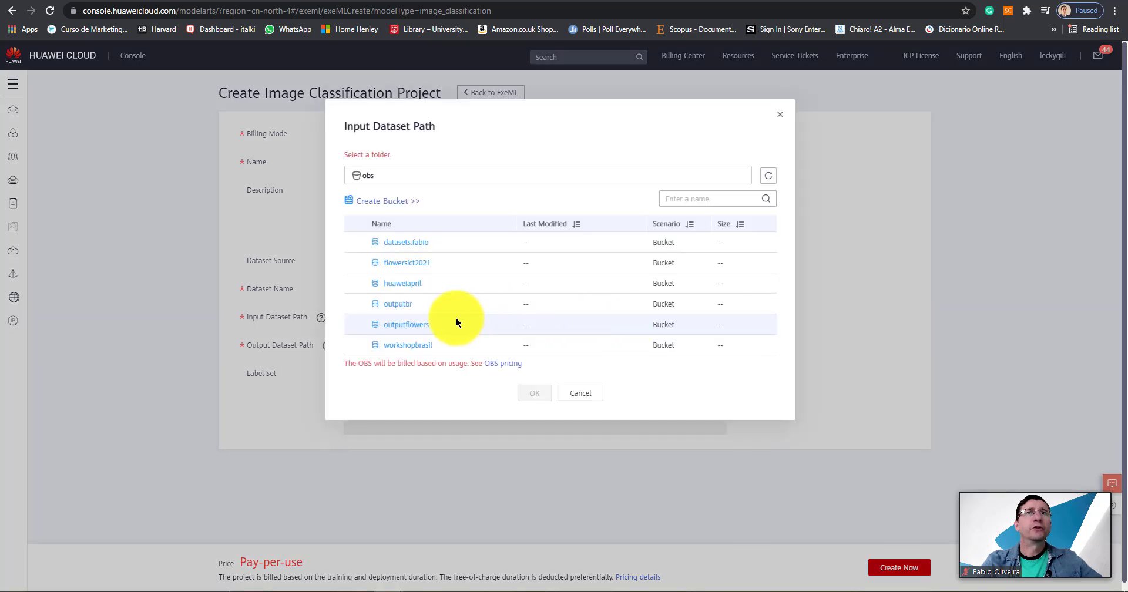
left_click(411, 265)
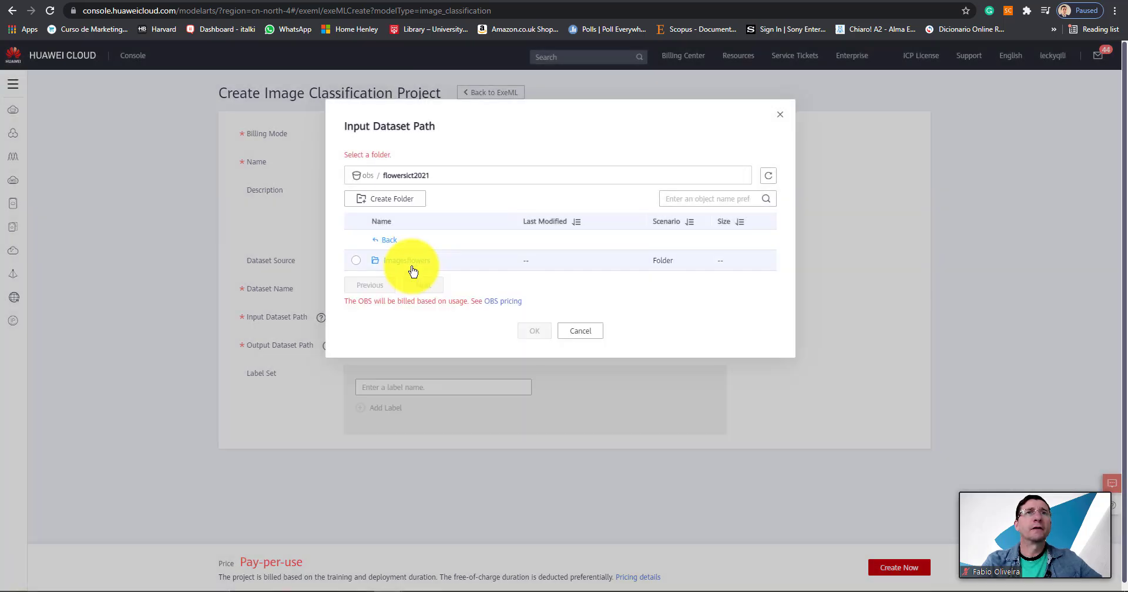
left_click(357, 262)
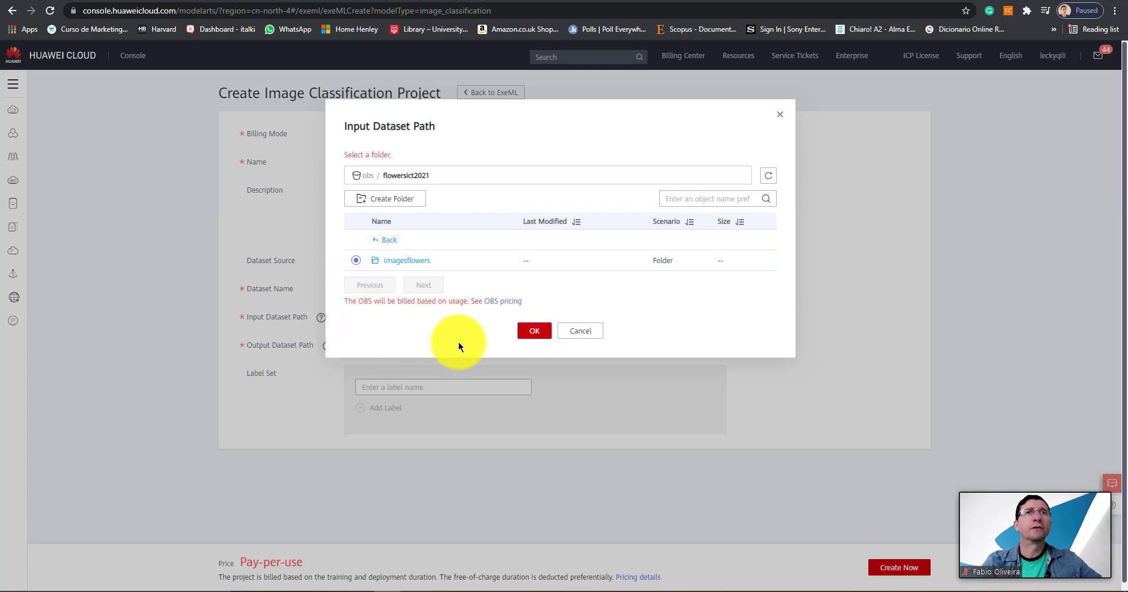
left_click(534, 331)
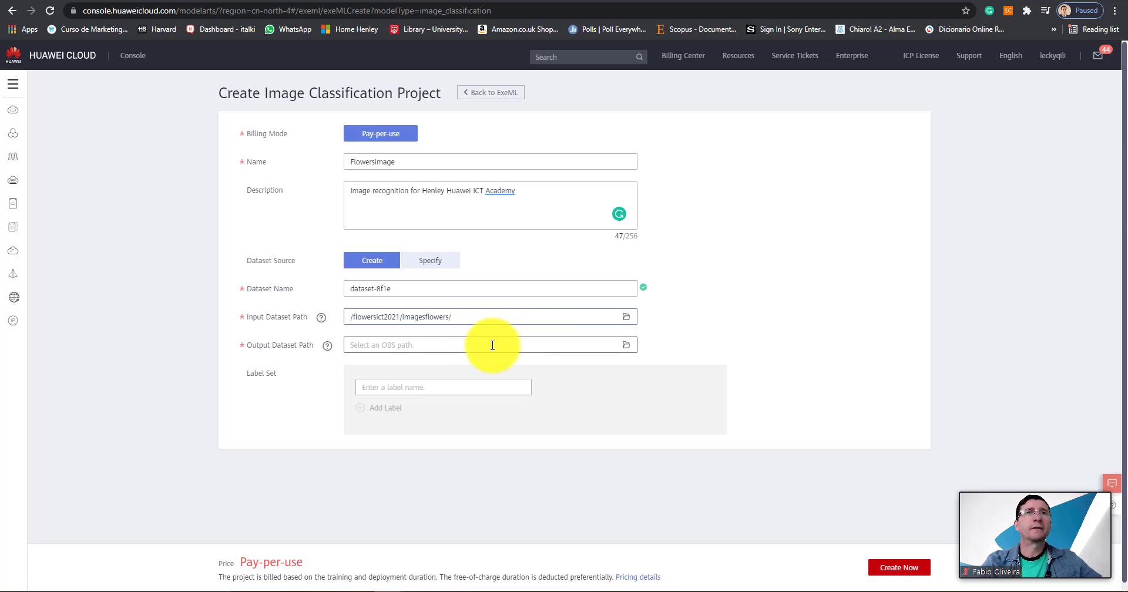
Set the output dataset path to /outputbr/br/ and create the image classification project
left_click(627, 349)
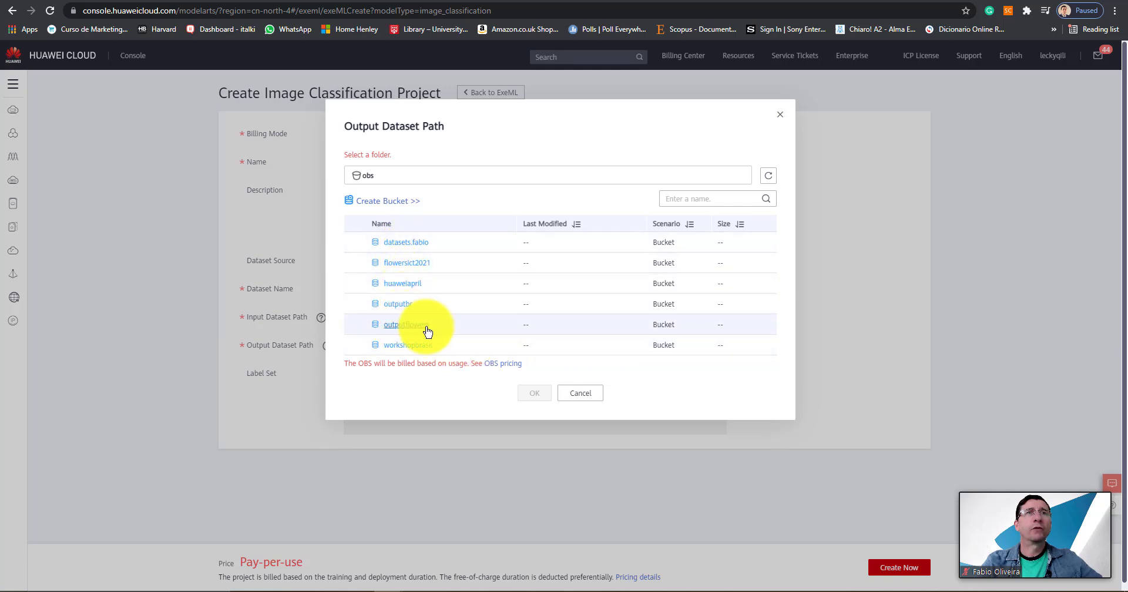
left_click(421, 306)
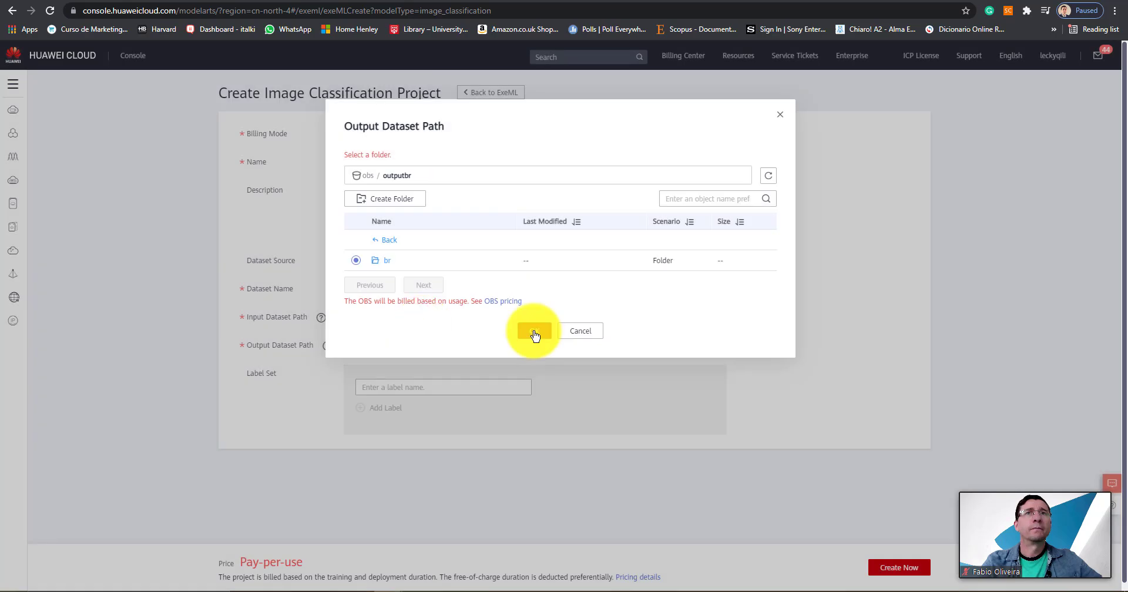
left_click(533, 332)
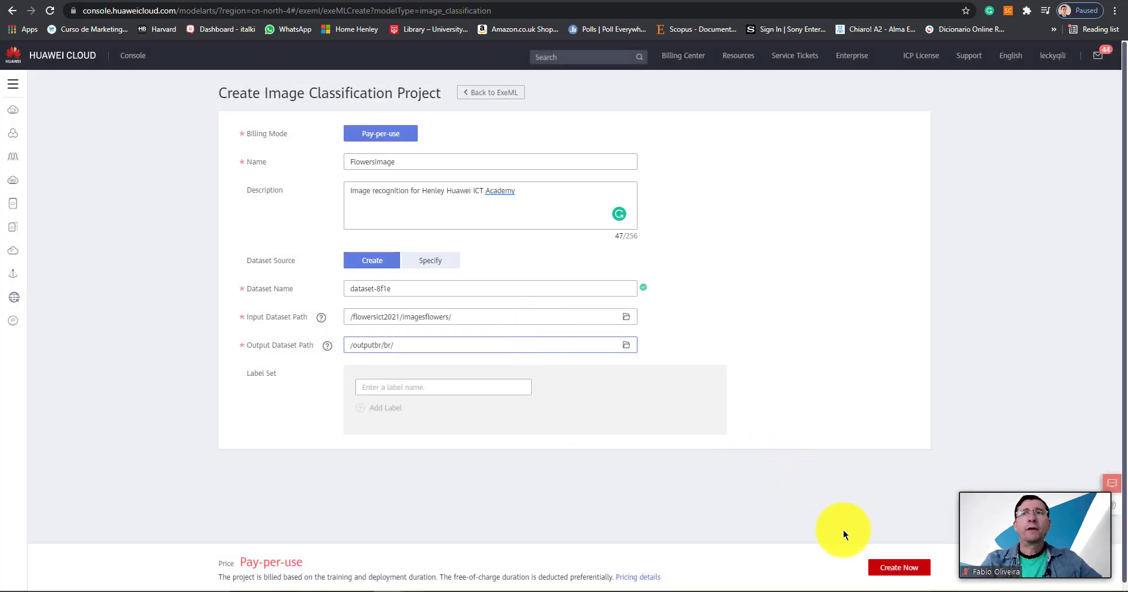
left_click(882, 566)
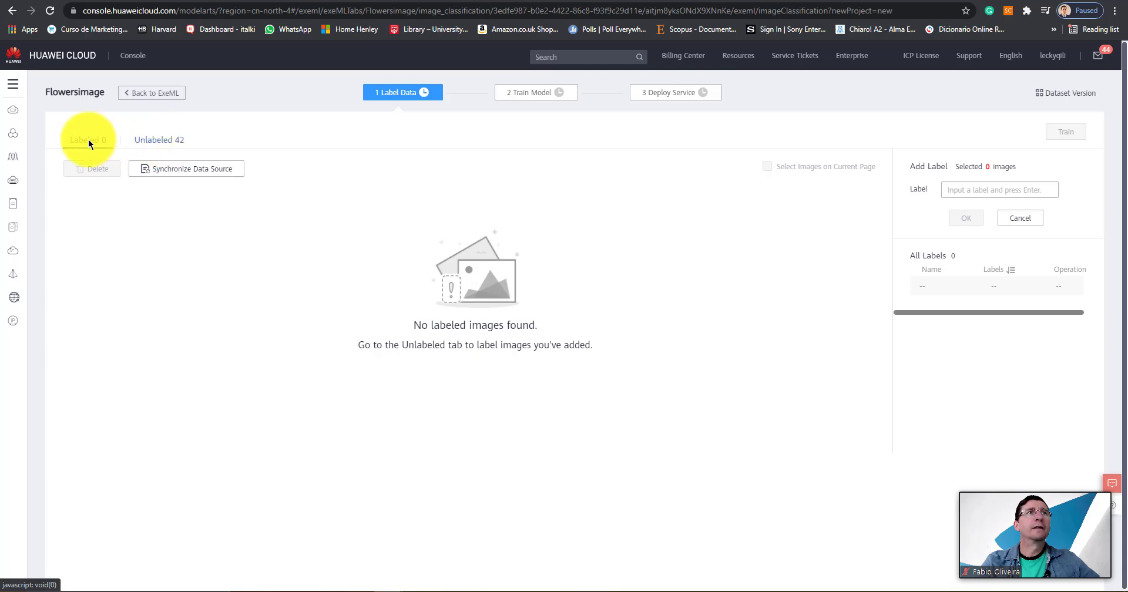
Open the unlabeled images and preview the large sunflower photo at full size, closing the preview when done
left_click(163, 145)
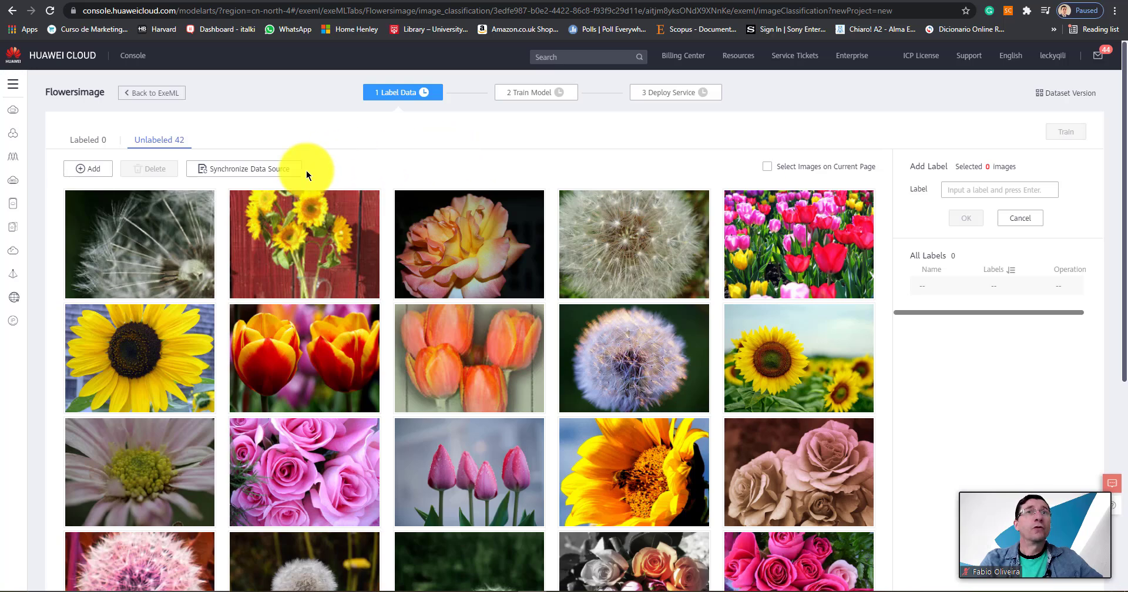
mouse_move(285, 242)
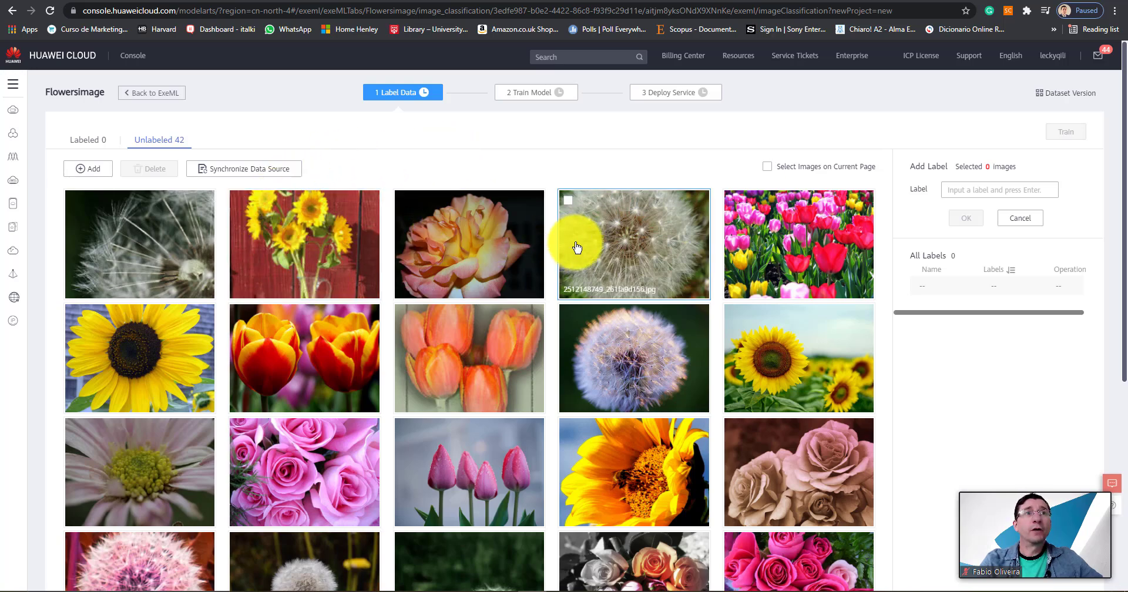
left_click(185, 359)
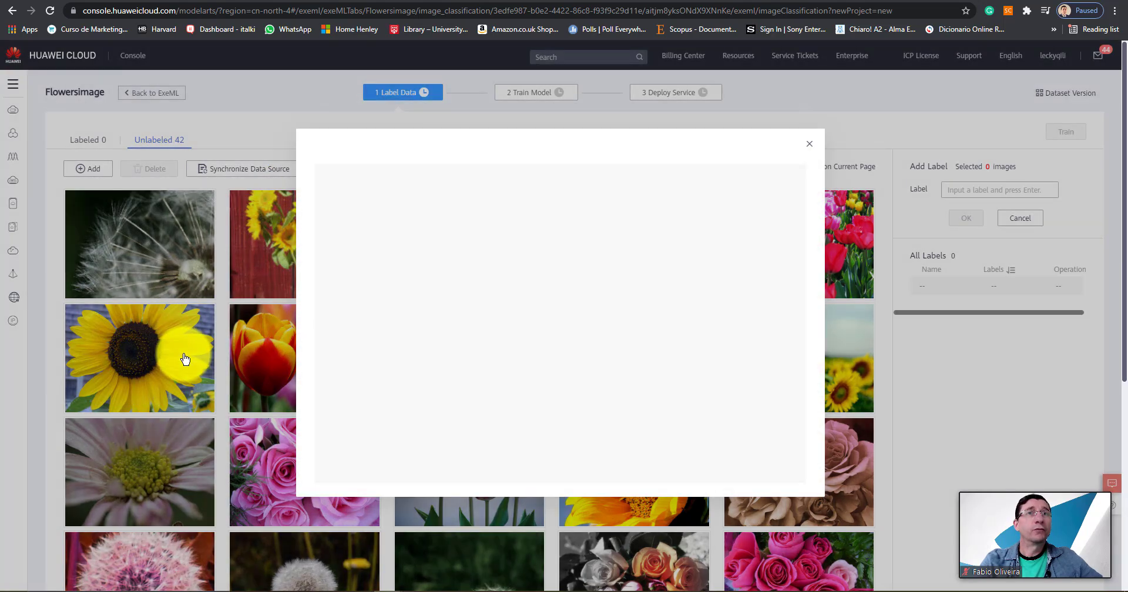
left_click(809, 145)
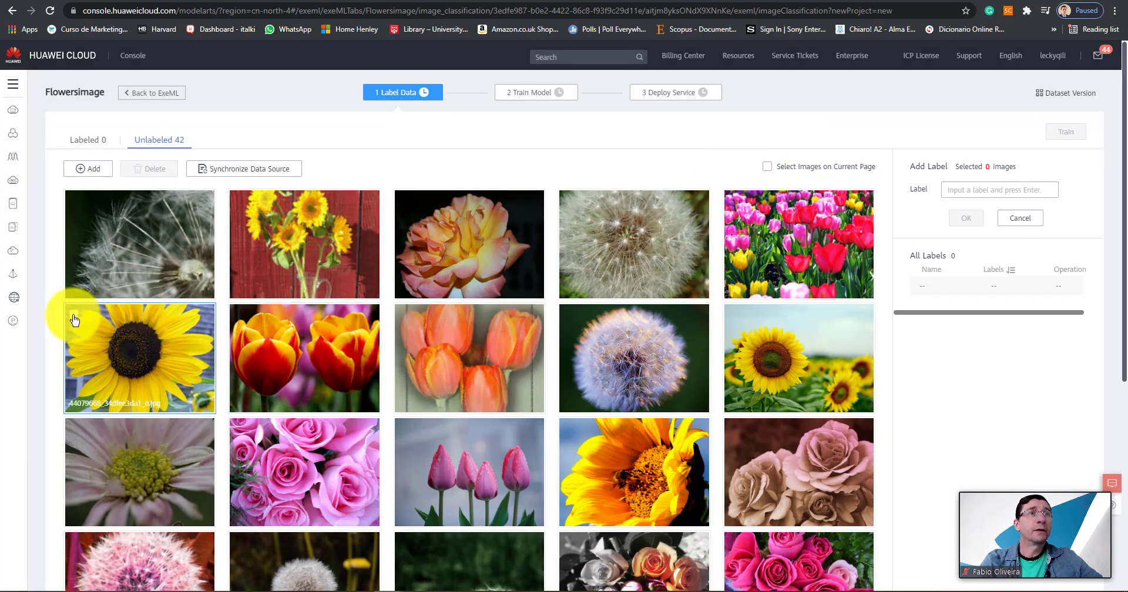
Try to select the large sunflower, pale pink daisy, yellow flower and white daisy images on the first page of unlabeled images
left_click(74, 315)
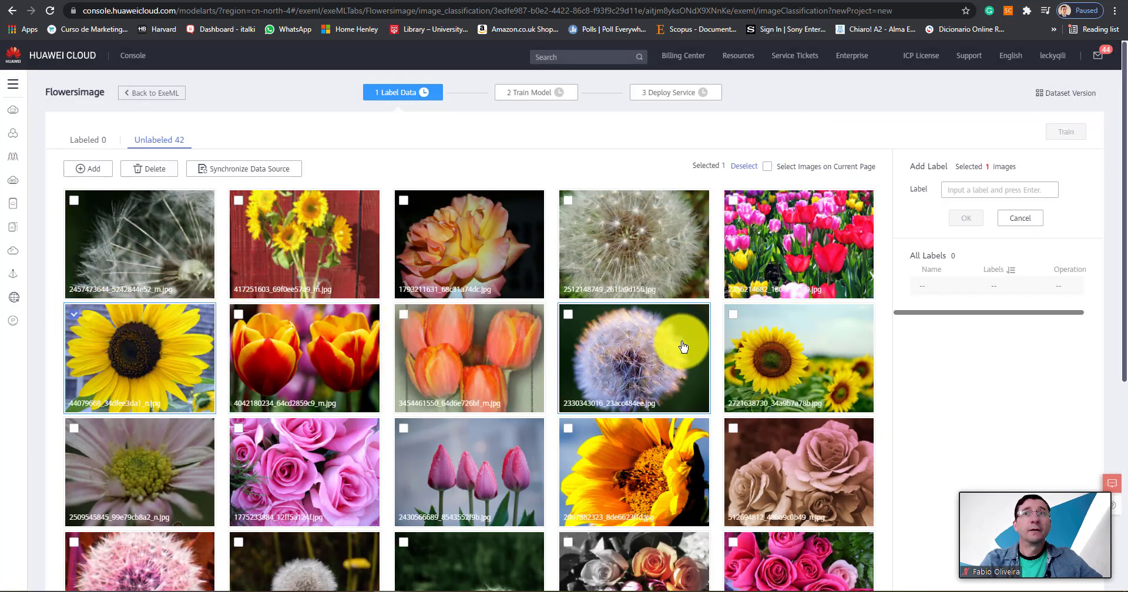
scroll(676, 338, "down", 3)
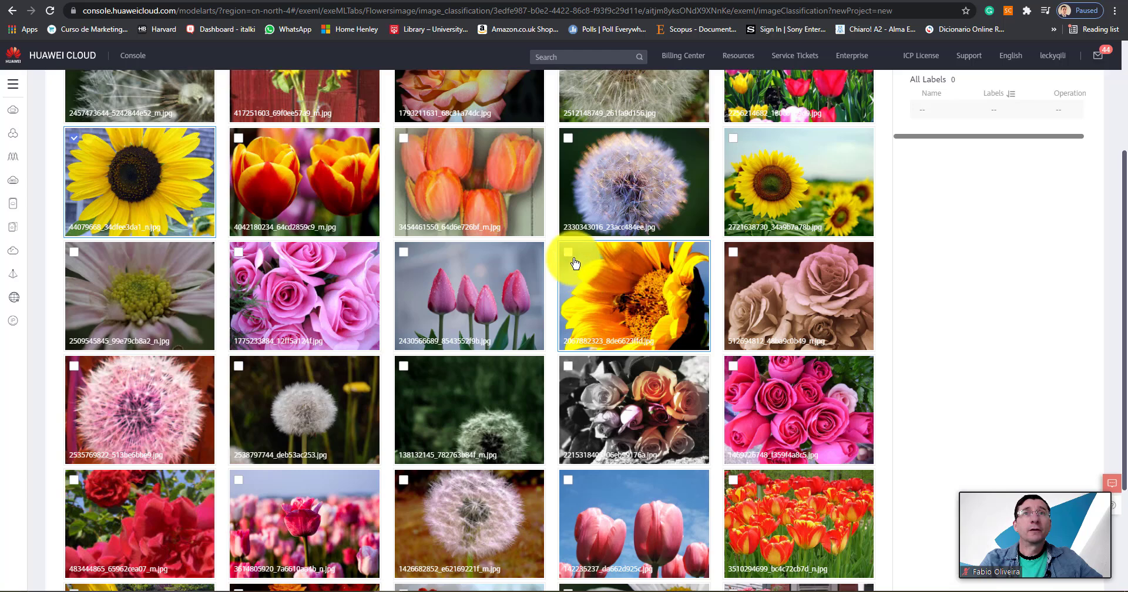
left_click(568, 255)
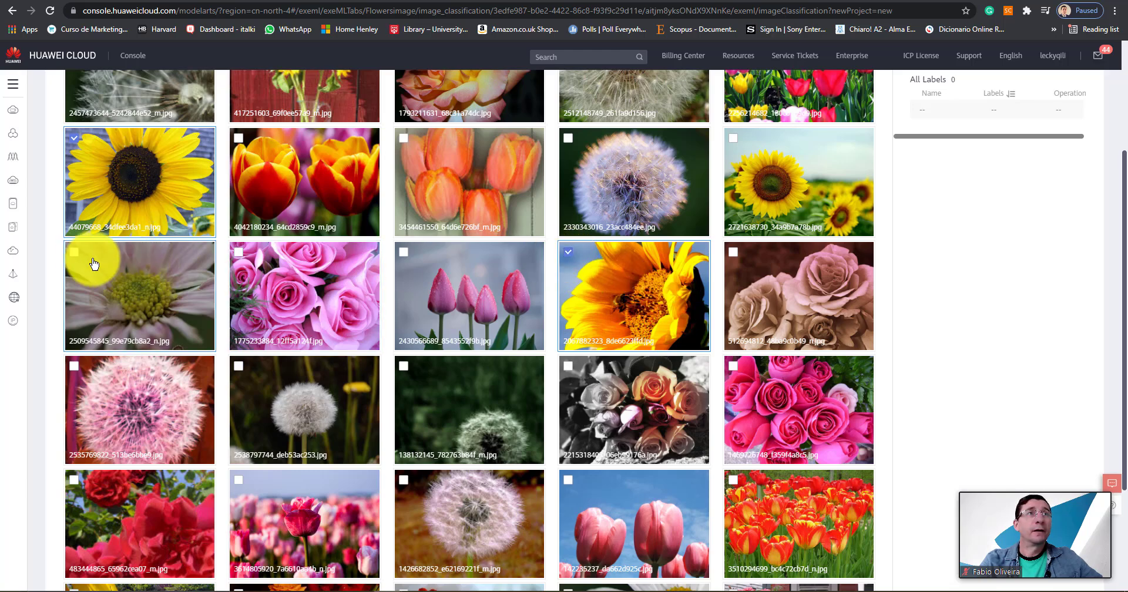
left_click(74, 255)
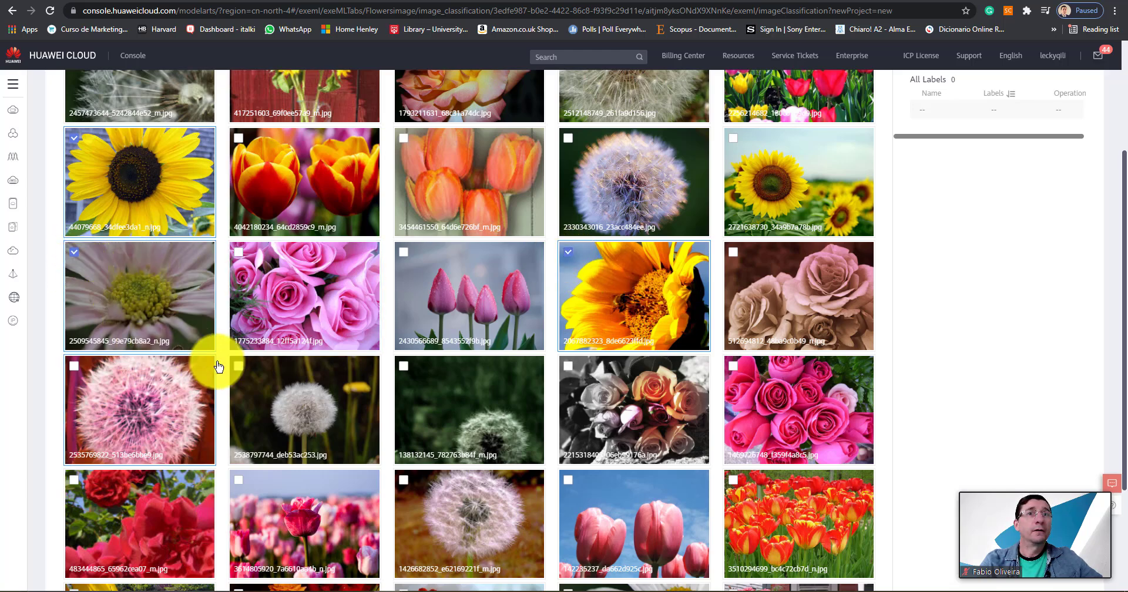
scroll(561, 417, "down", 2)
scroll(580, 423, "down", 1)
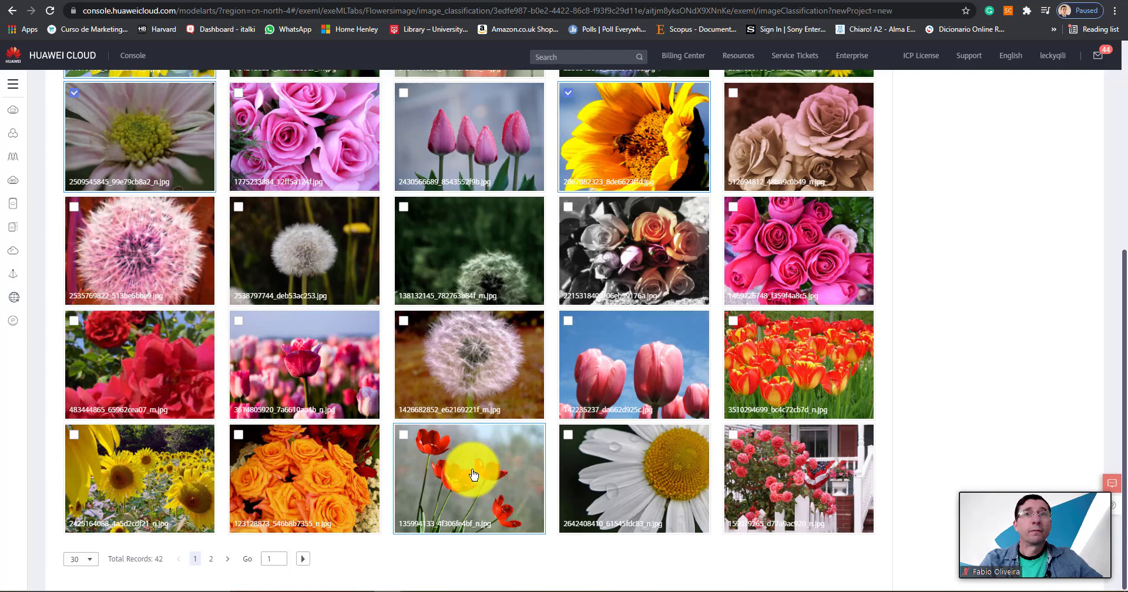
left_click(569, 436)
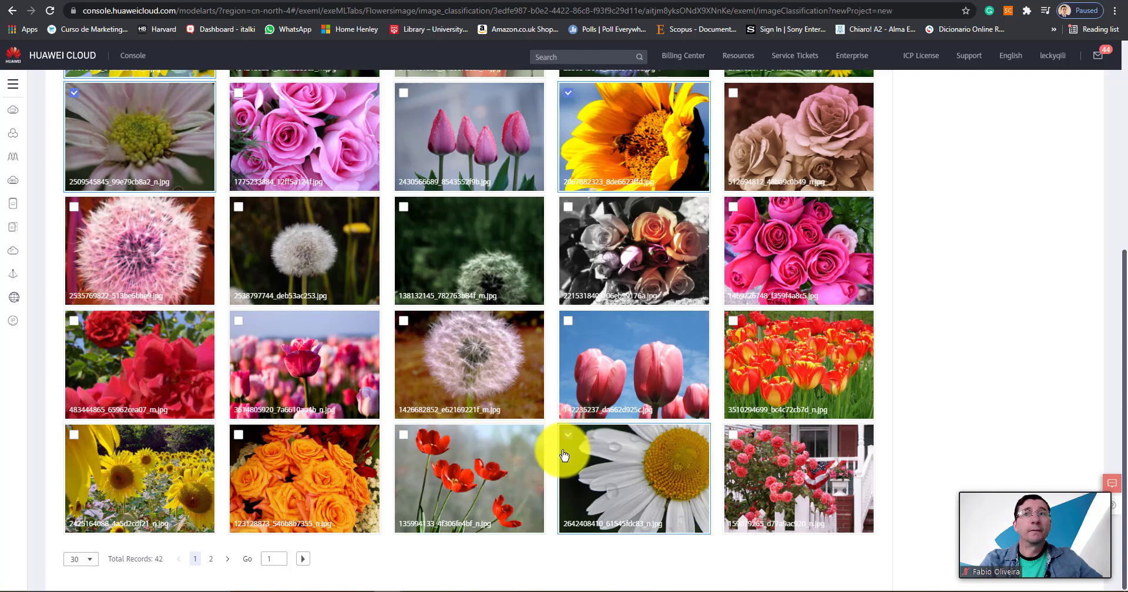
Label the six daisy images and the orange sunflower close-up on the second page as Daisy
left_click(211, 564)
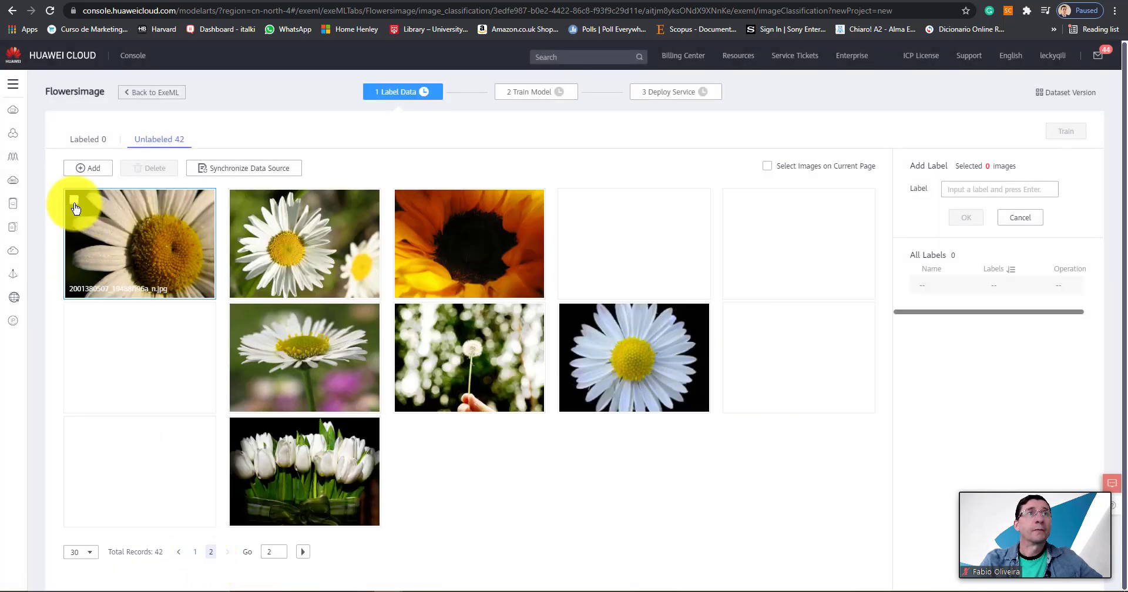
left_click(75, 200)
left_click(240, 200)
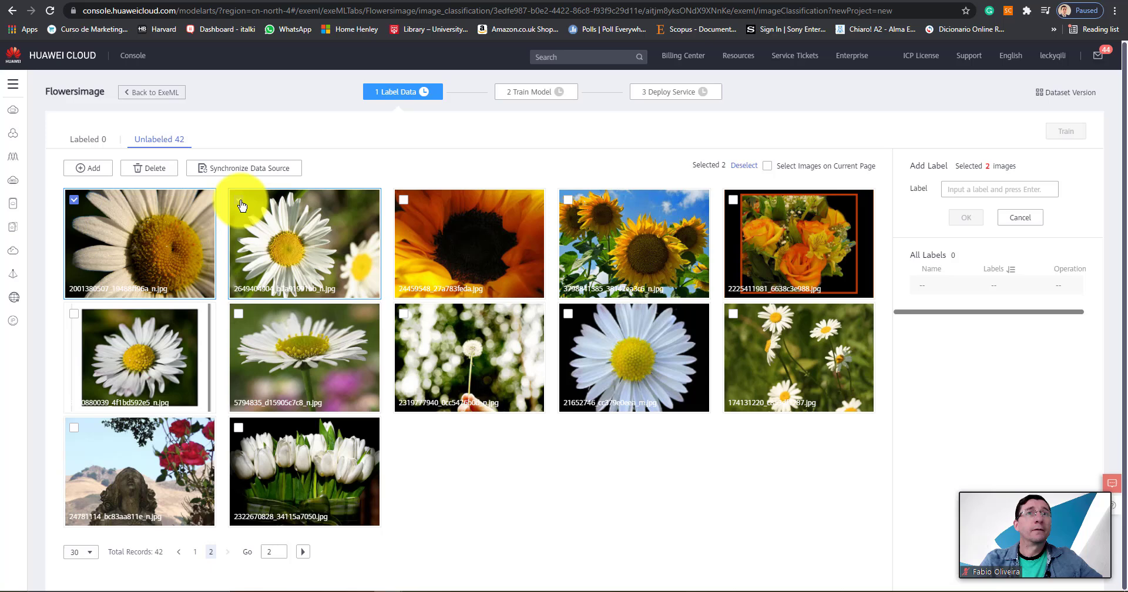
left_click(403, 200)
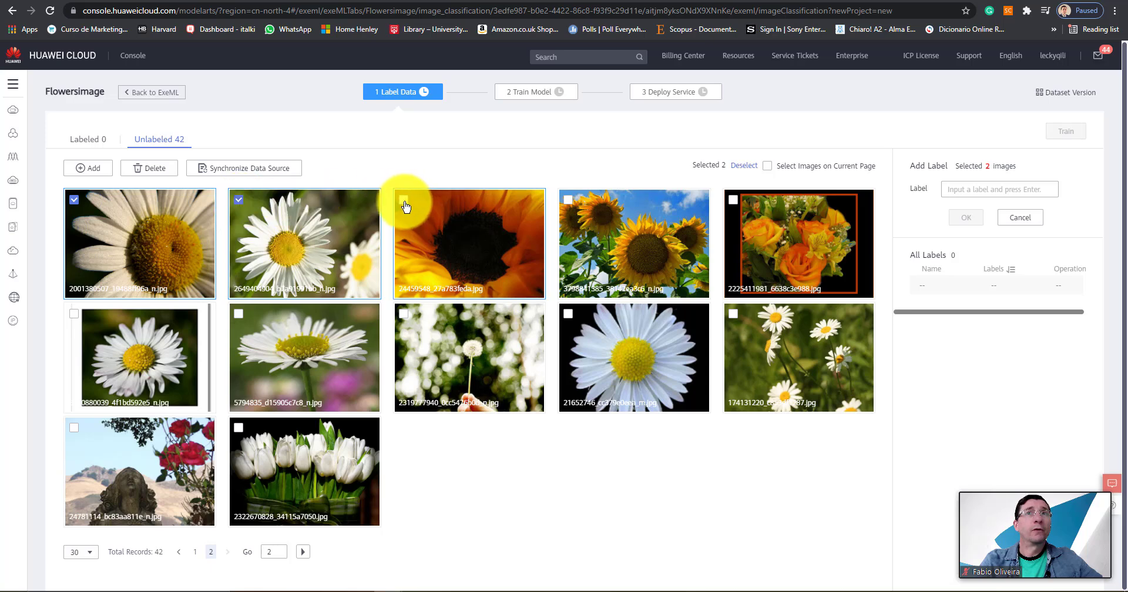
left_click(733, 315)
left_click(568, 314)
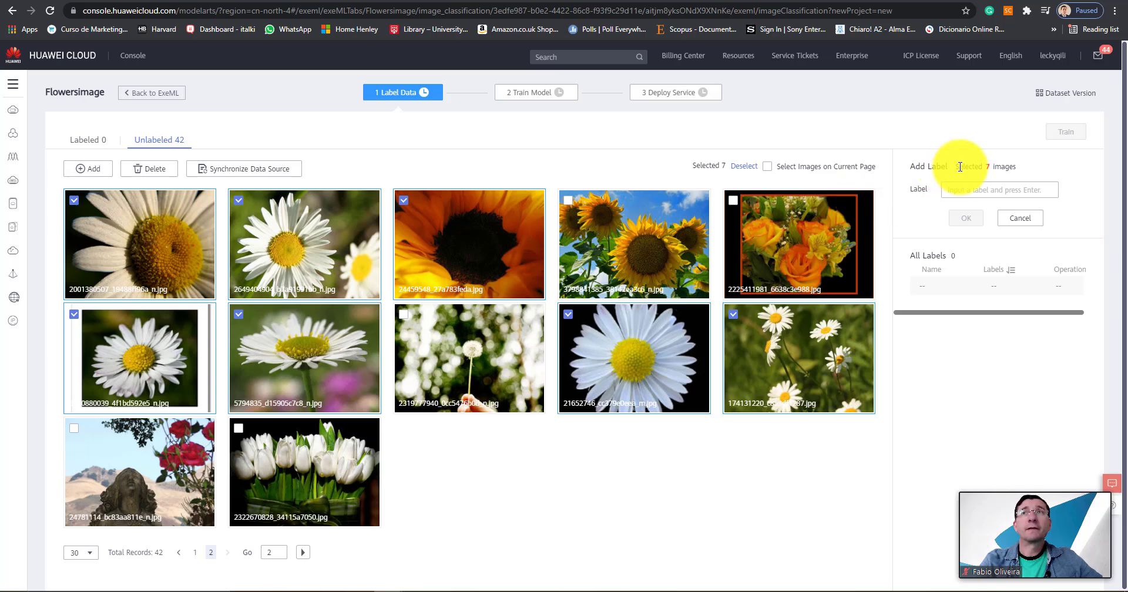
left_click(960, 191)
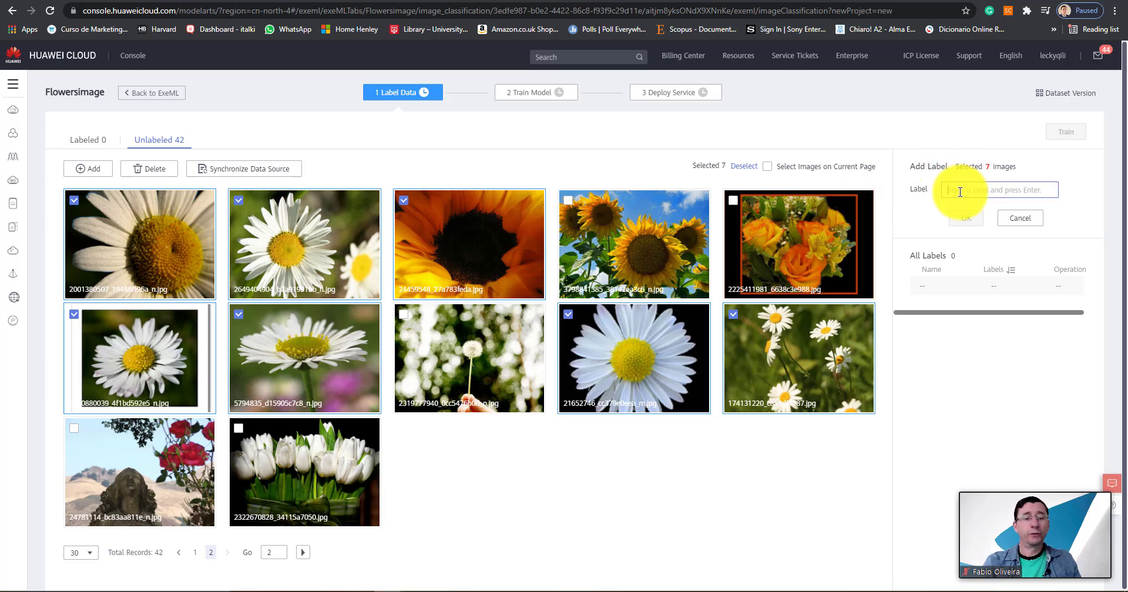
type("Da")
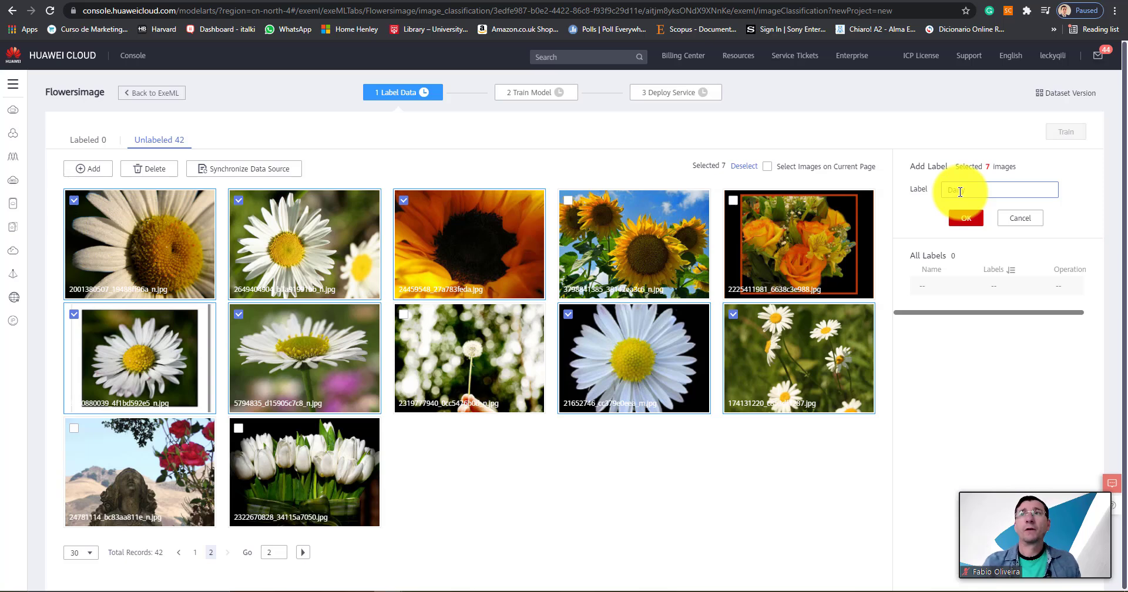
type("isy")
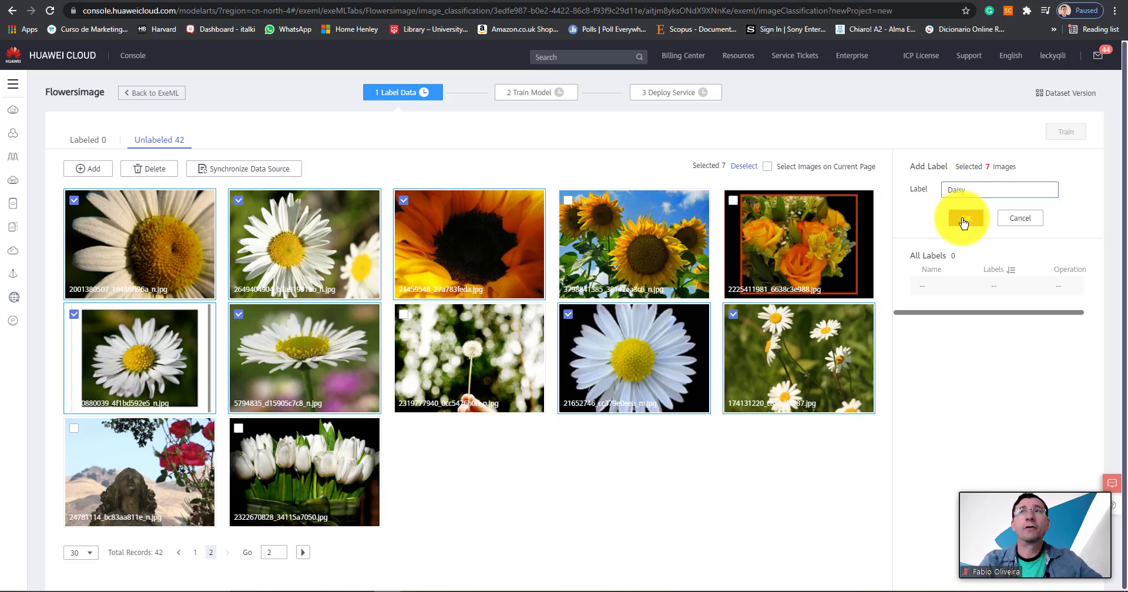
left_click(964, 221)
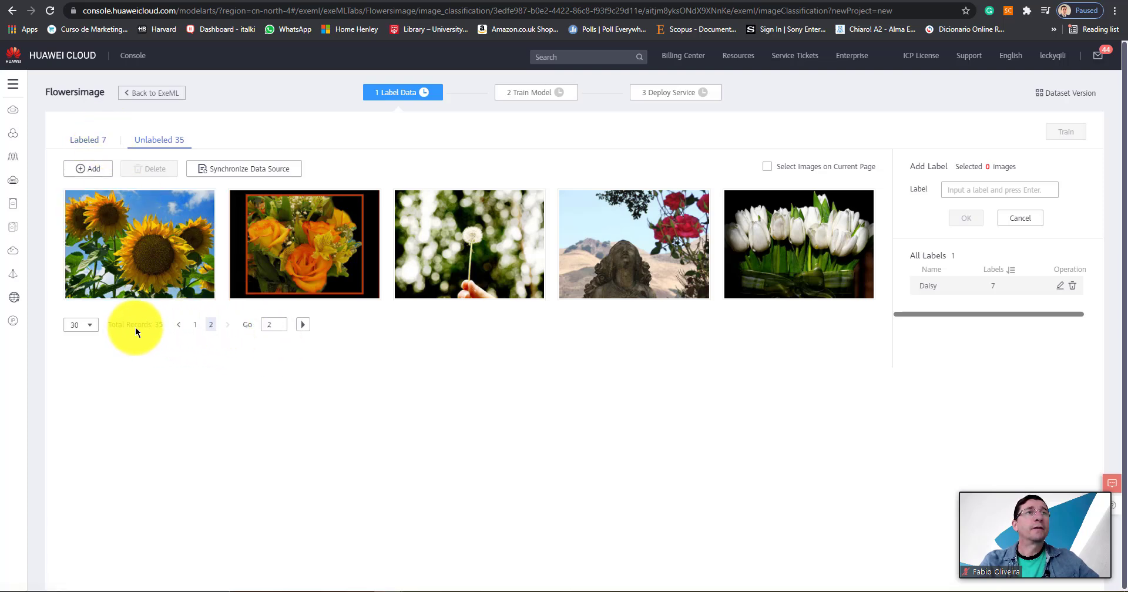
Try to select the rose images and the four pink tulips across the first page of unlabeled images
left_click(179, 325)
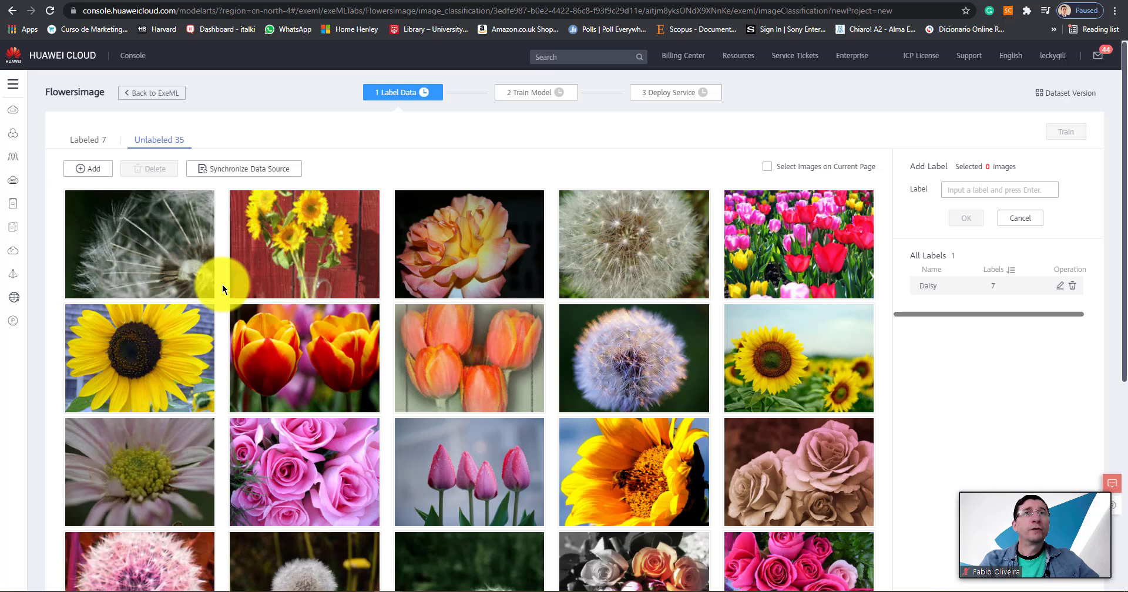
left_click(405, 205)
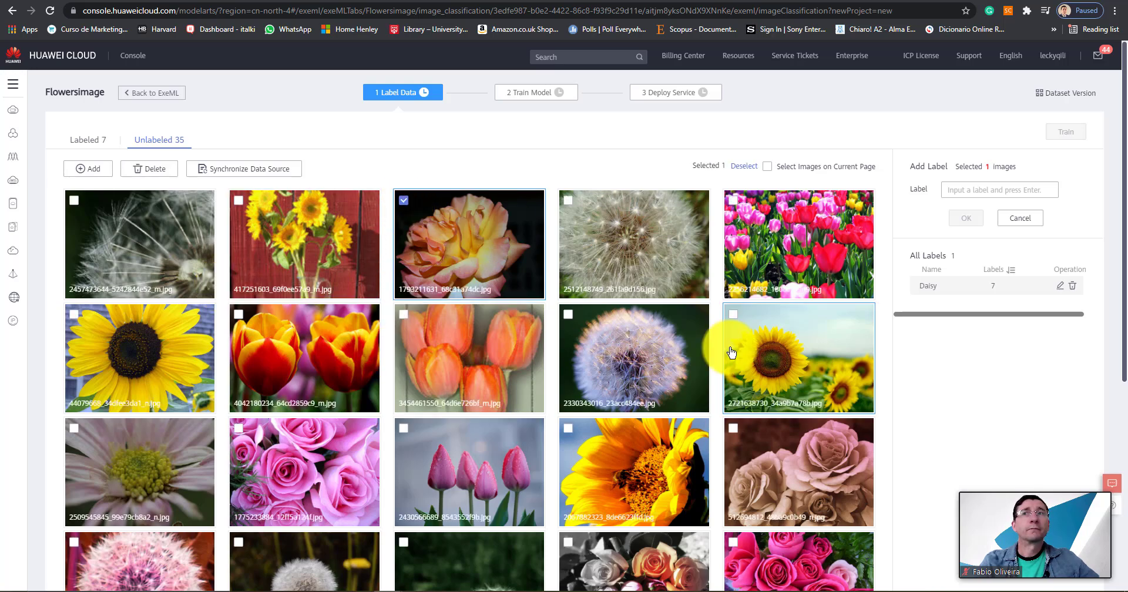
scroll(731, 353, "down", 1)
left_click(733, 373)
scroll(732, 341, "down", 3)
left_click(734, 308)
left_click(407, 197)
left_click(239, 193)
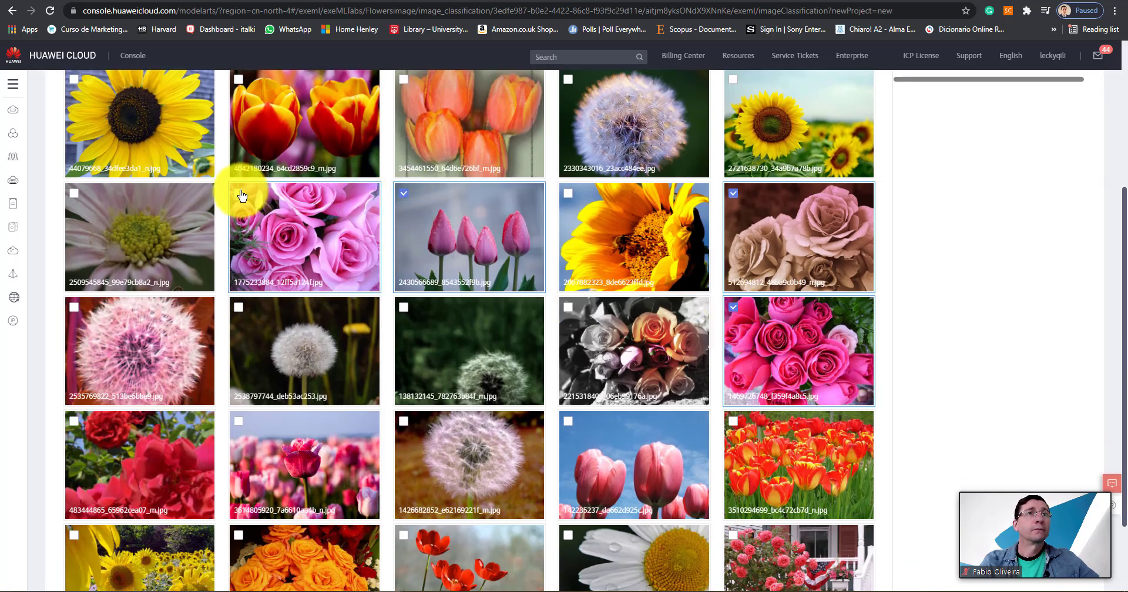
left_click(568, 308)
scroll(723, 352, "down", 2)
scroll(722, 369, "down", 1)
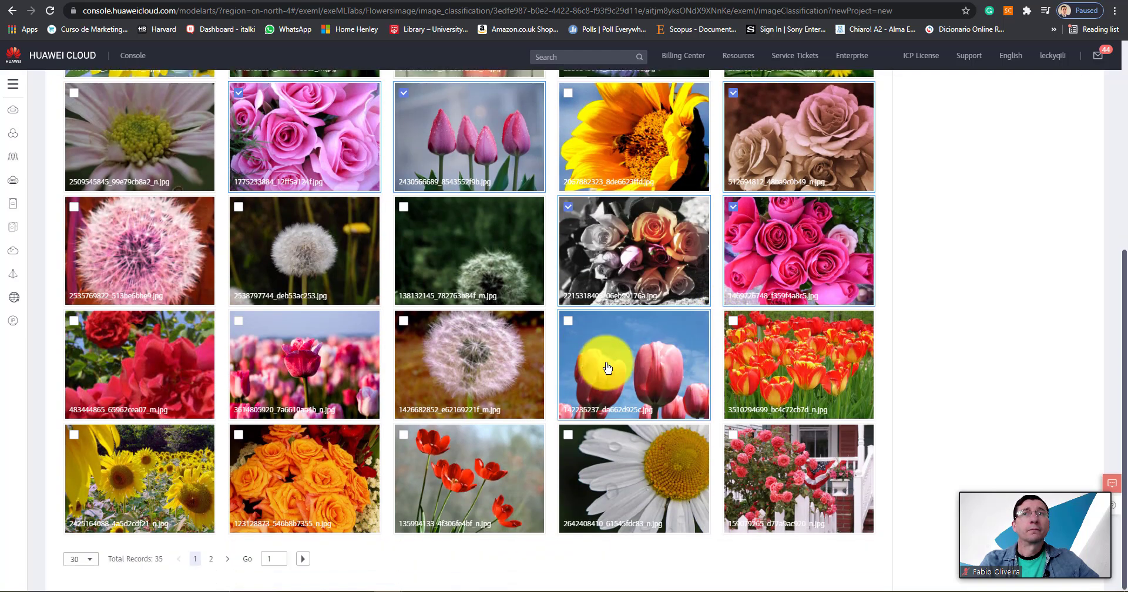
left_click(74, 321)
left_click(255, 444)
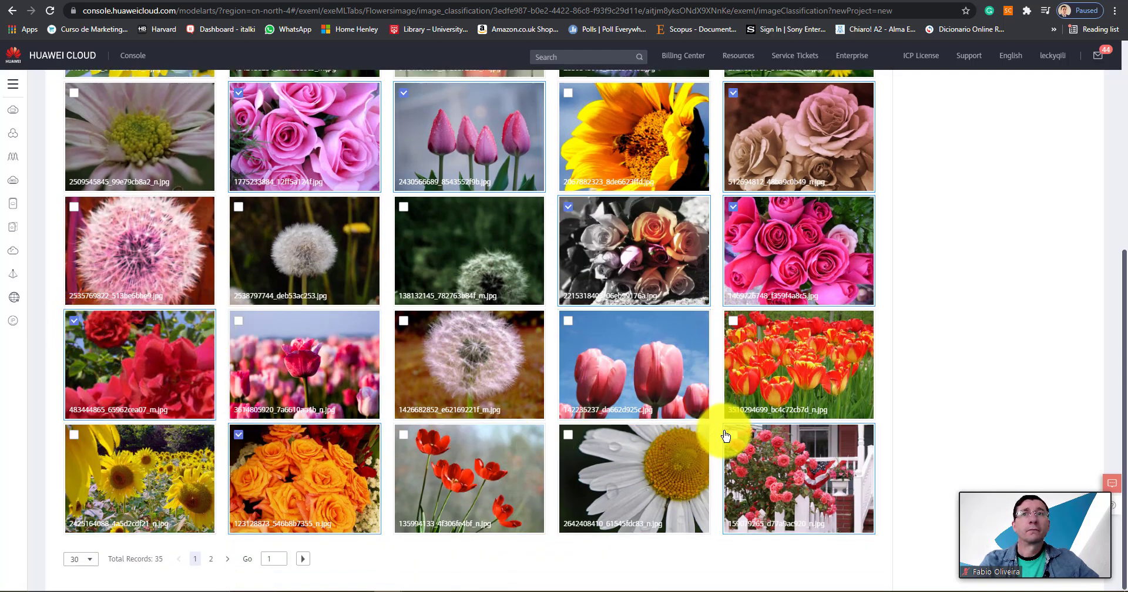
Label the framed orange roses and the red roses beside the statue on the second page as Roses
left_click(211, 559)
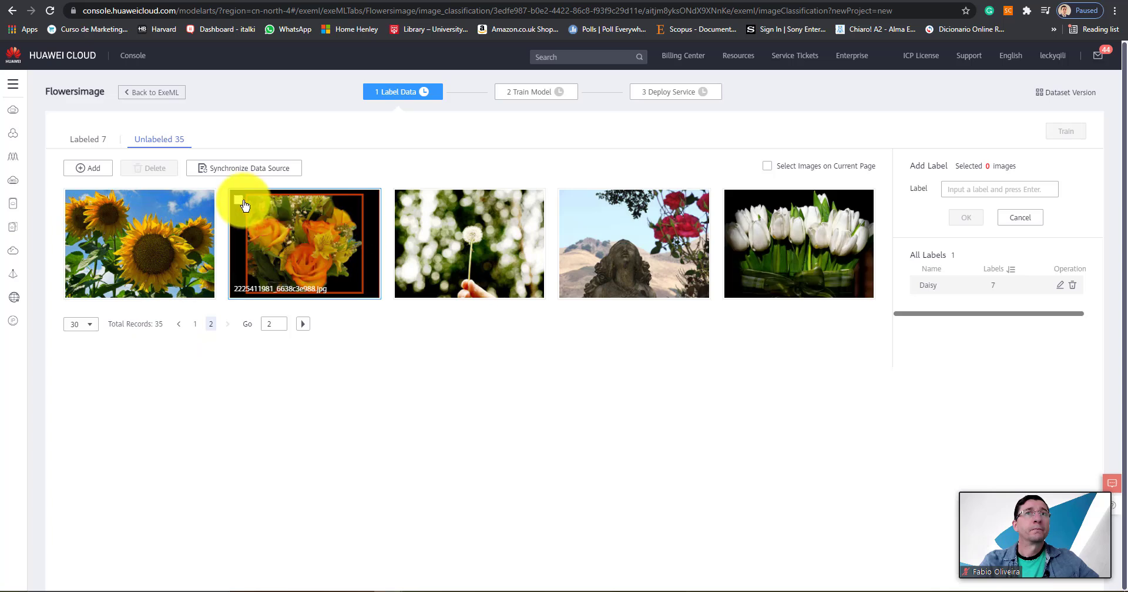
left_click(238, 200)
left_click(568, 200)
left_click(965, 191)
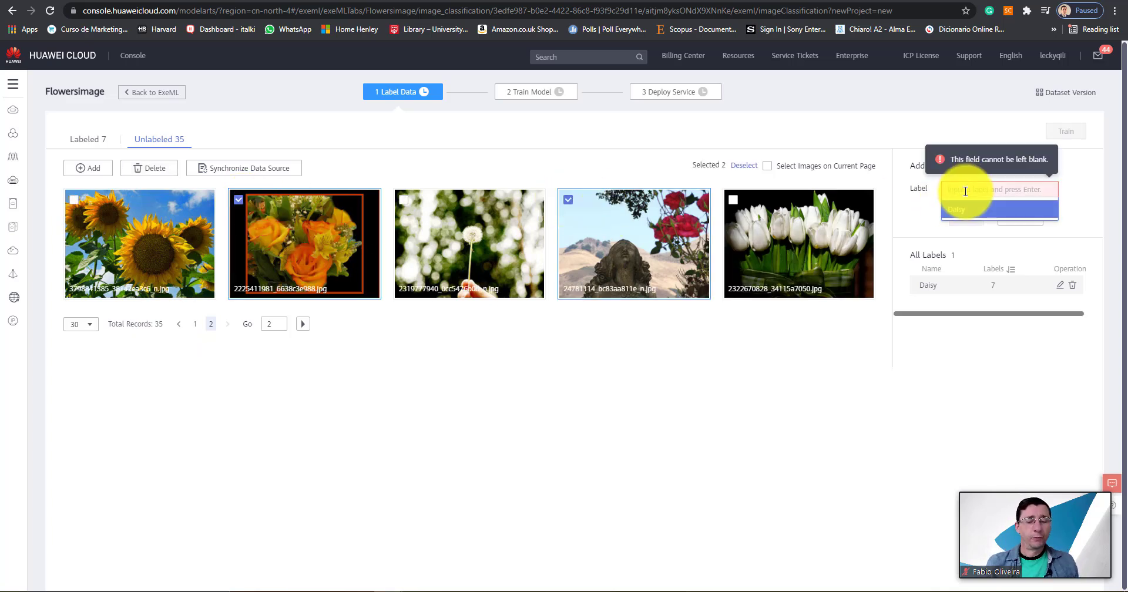
type("Roses")
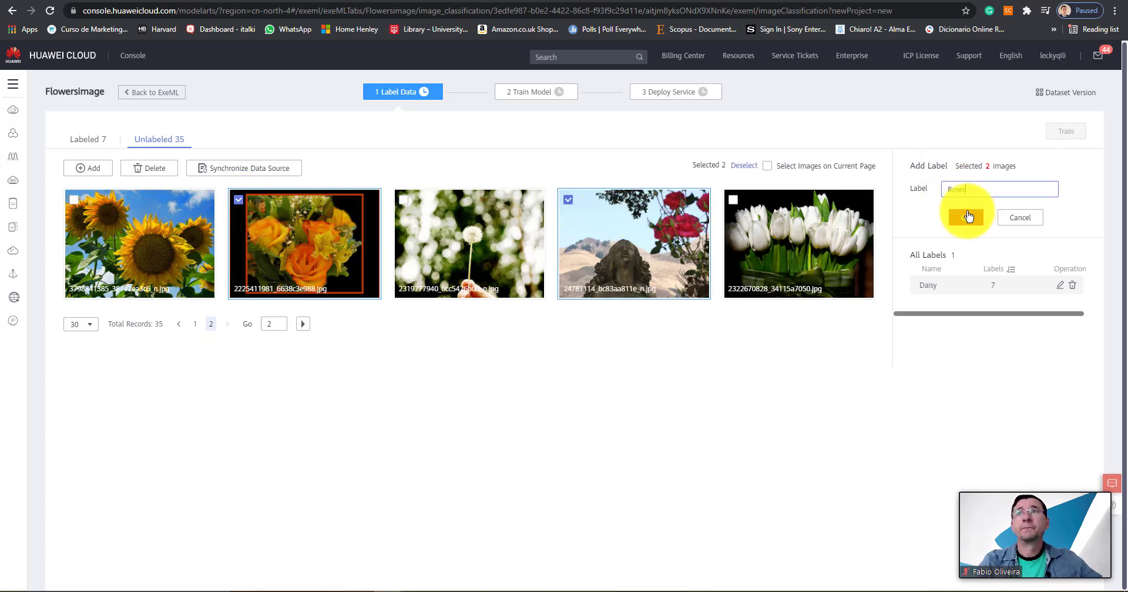
left_click(966, 219)
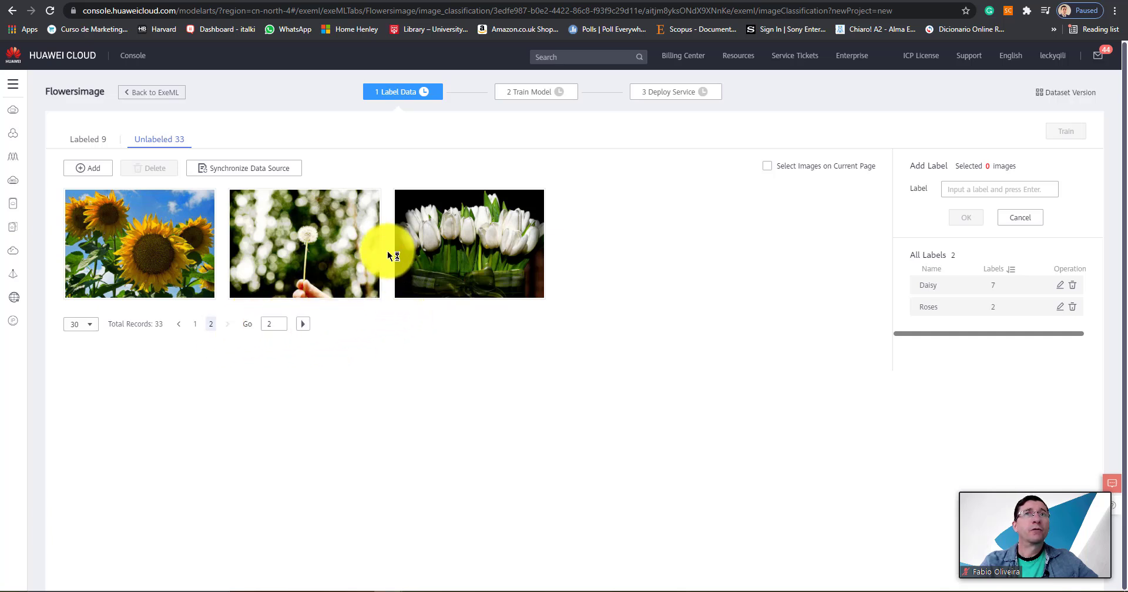
Label the eight rose images and the four pink tulips on the first page of unlabeled images with the existing Roses label
left_click(403, 200)
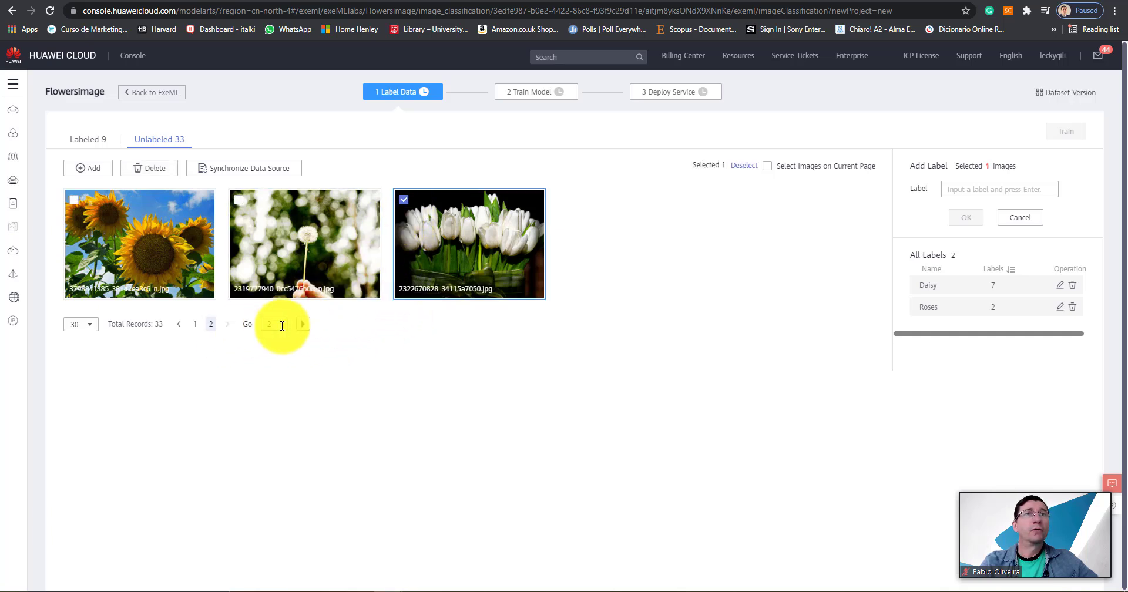
left_click(182, 328)
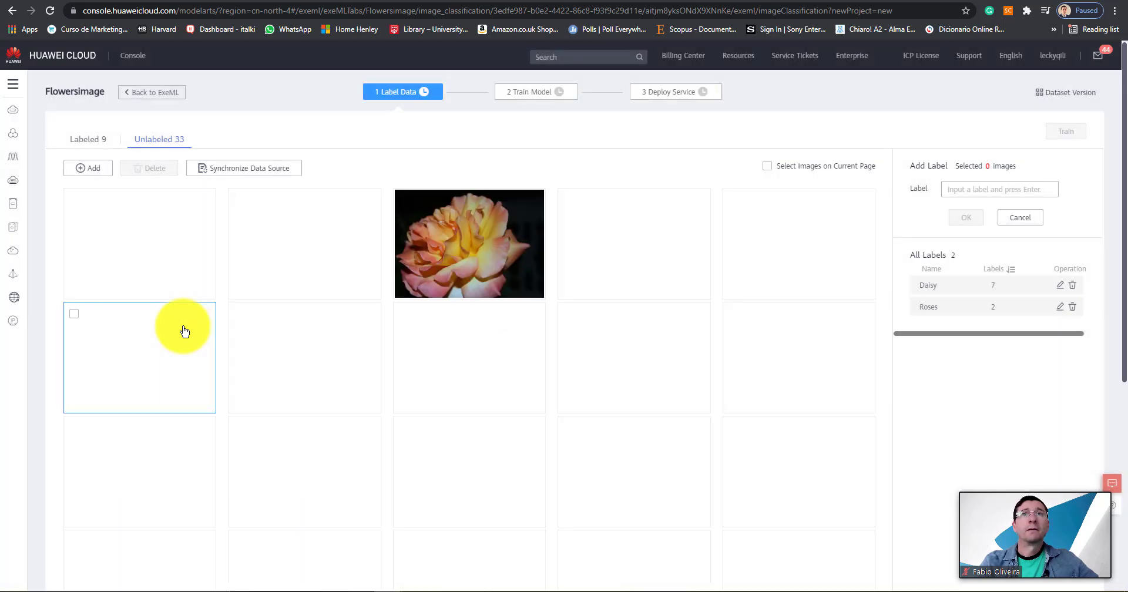
left_click(404, 202)
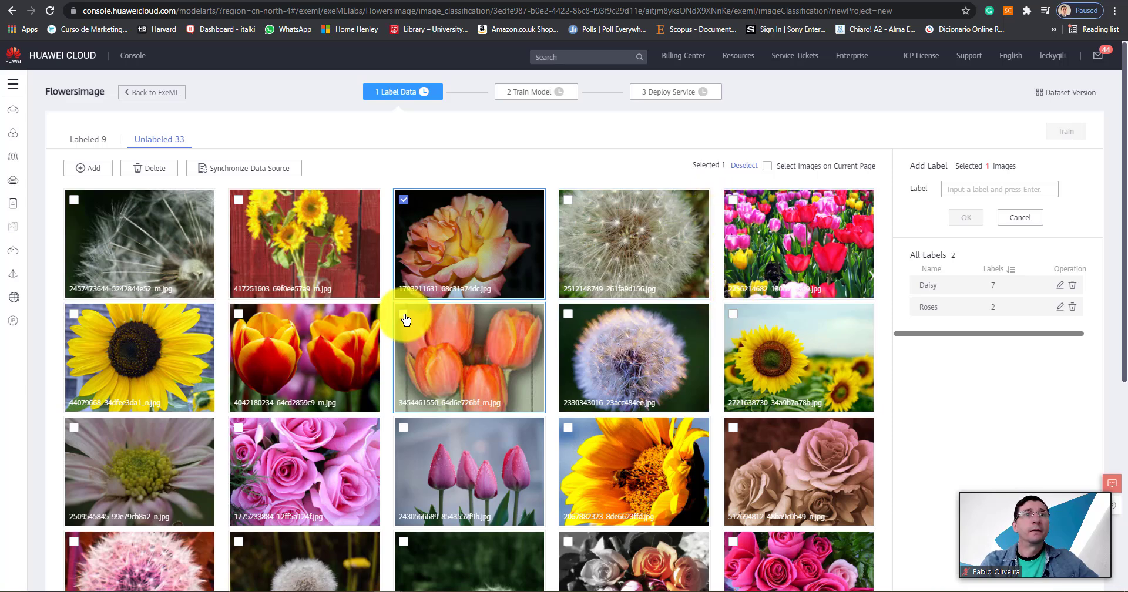
scroll(405, 320, "down", 2)
left_click(238, 427)
left_click(403, 428)
scroll(588, 329, "down", 3)
left_click(732, 428)
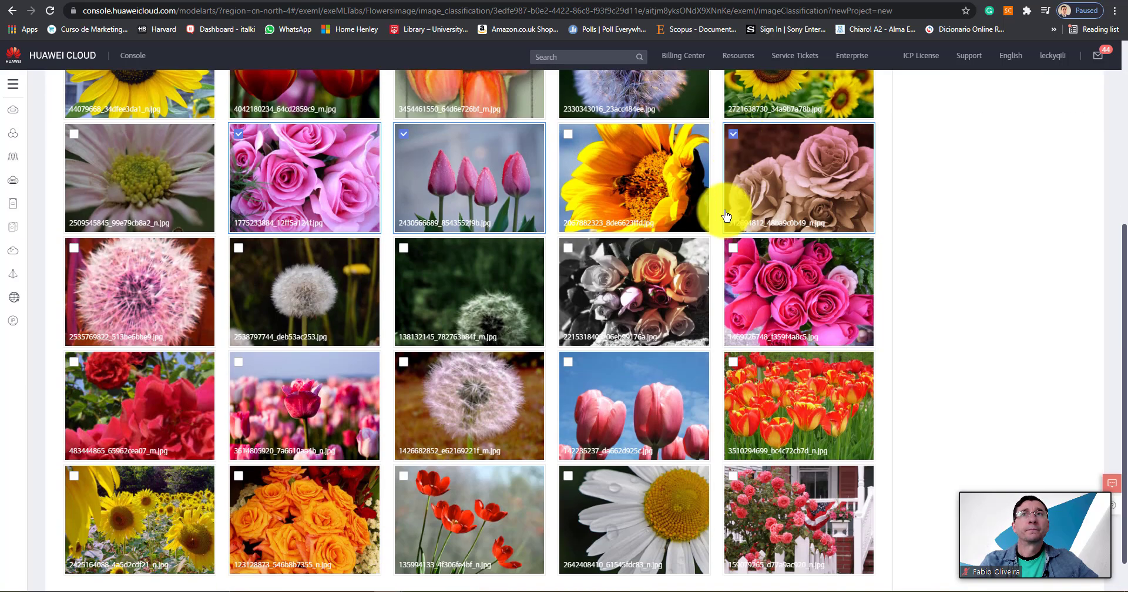
left_click(732, 248)
left_click(567, 247)
left_click(74, 361)
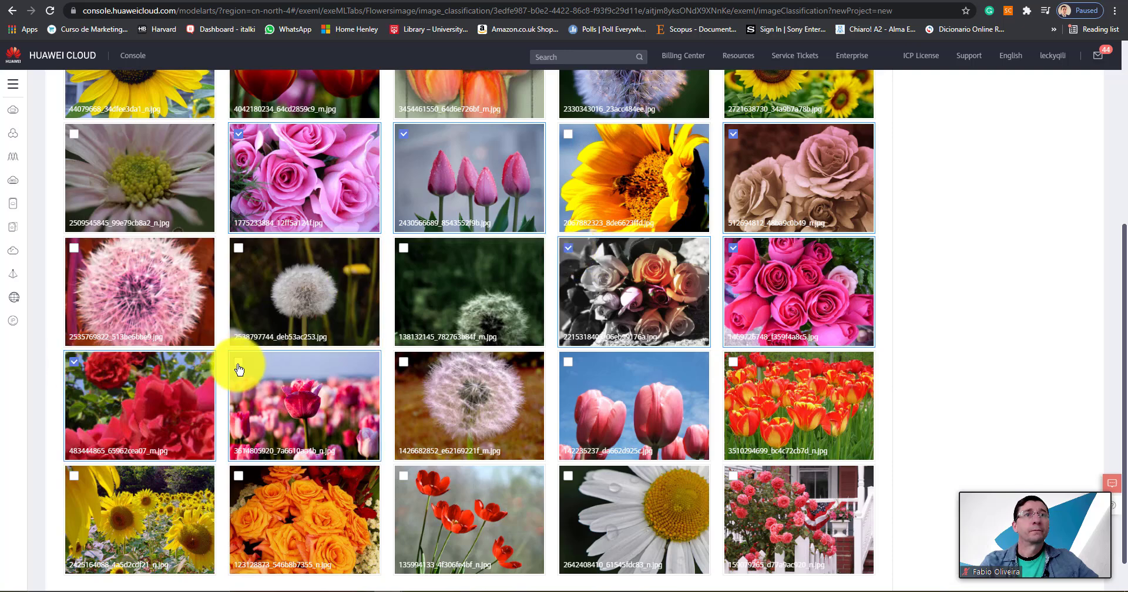
scroll(823, 376, "down", 1)
left_click(733, 476)
left_click(238, 476)
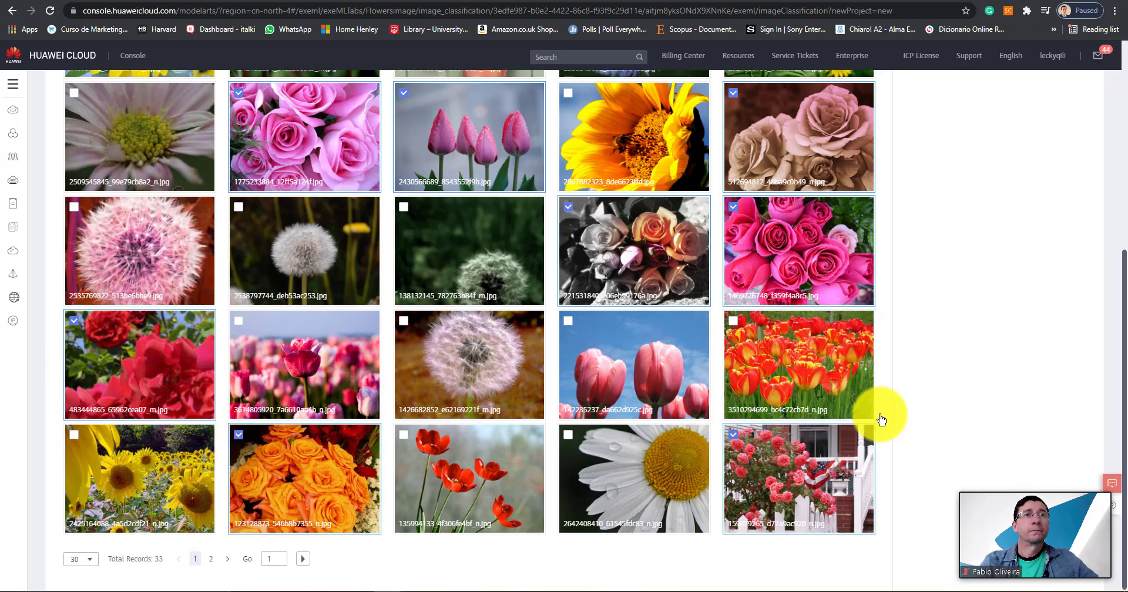
scroll(881, 412, "up", 6)
left_click(992, 187)
left_click(960, 230)
left_click(963, 245)
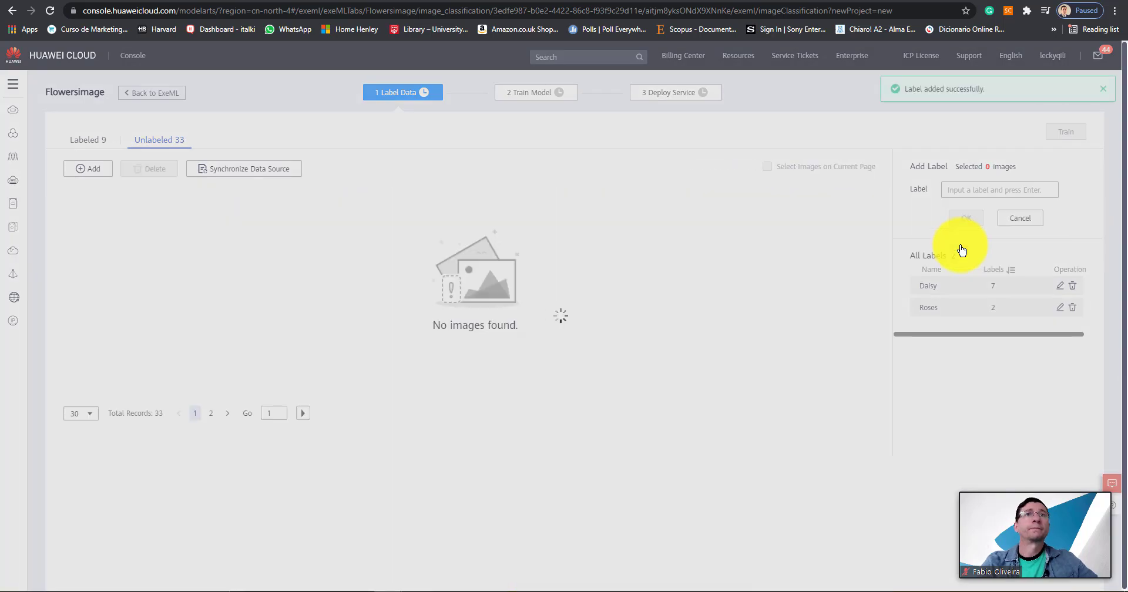
scroll(214, 303, "down", 1)
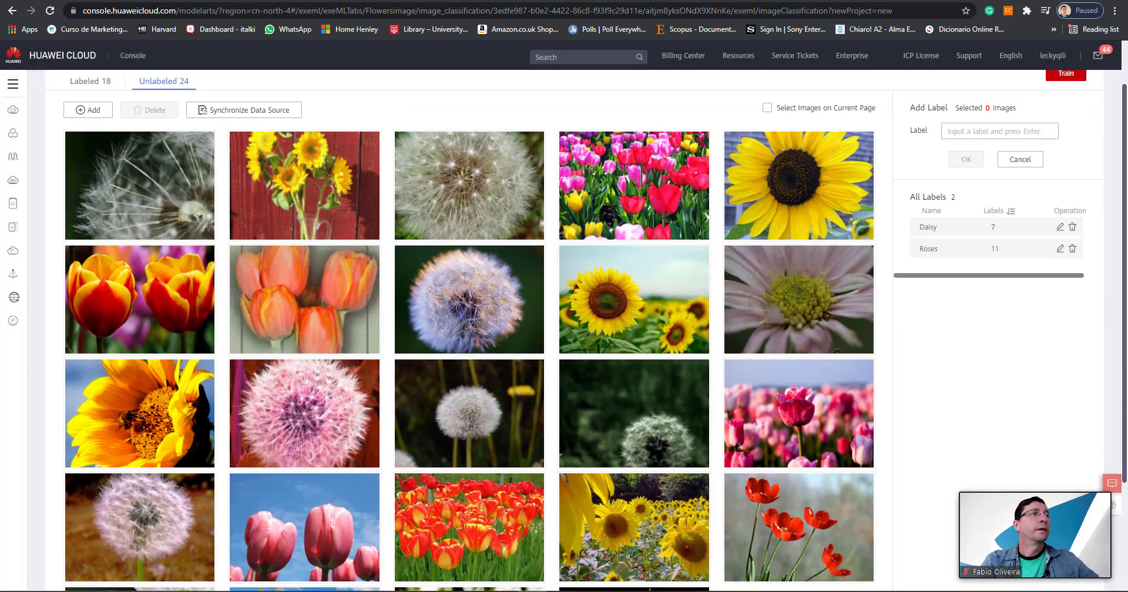
Label the red-yellow, orange and pink tulip images, the pink tulip field and the red-yellow tulip bed with a new Tulips label
mouse_move(312, 297)
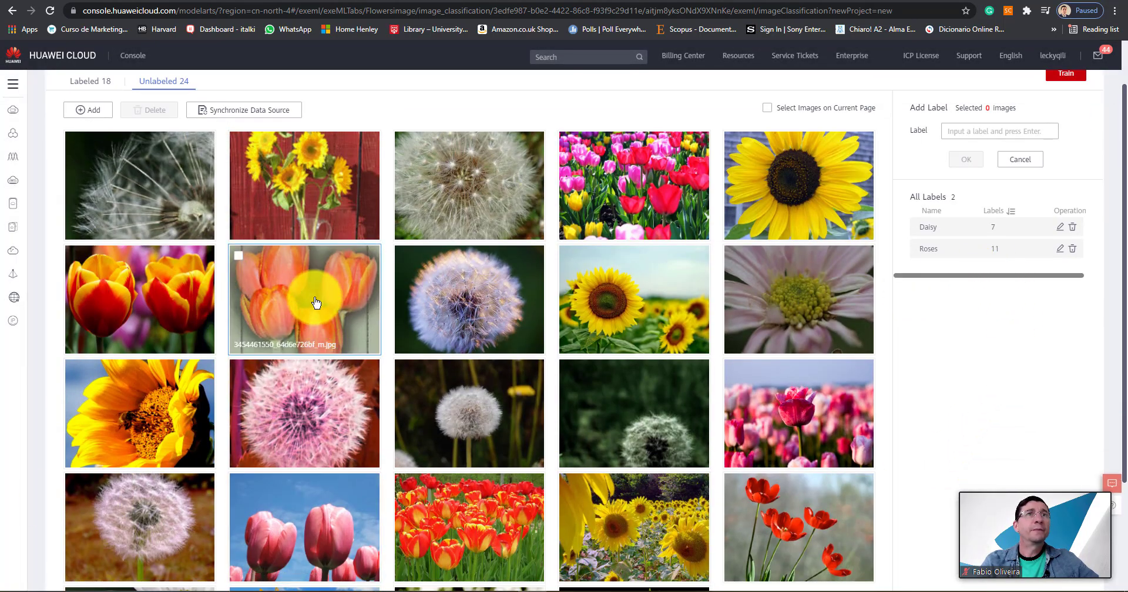
left_click(238, 257)
left_click(74, 255)
scroll(776, 288, "down", 2)
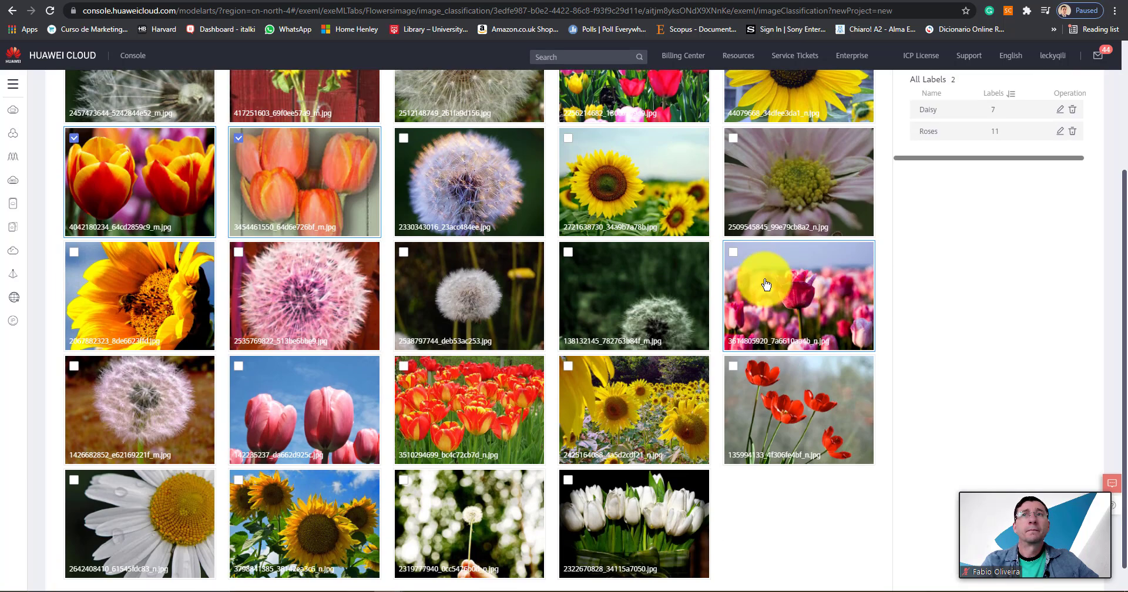
left_click(733, 252)
left_click(403, 366)
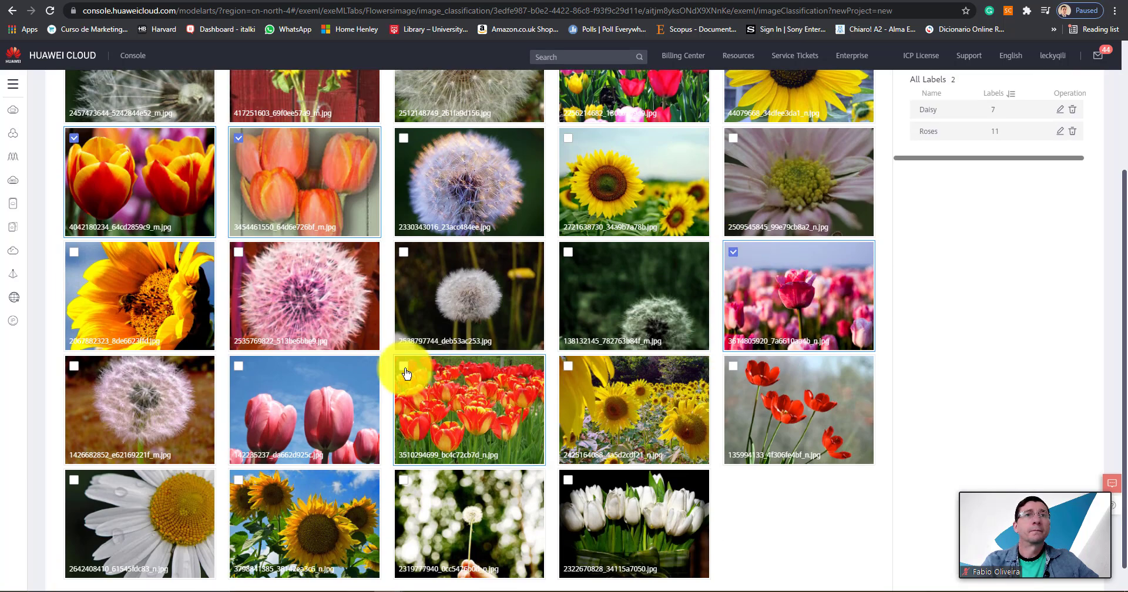
left_click(238, 367)
scroll(244, 393, "down", 1)
scroll(566, 452, "up", 5)
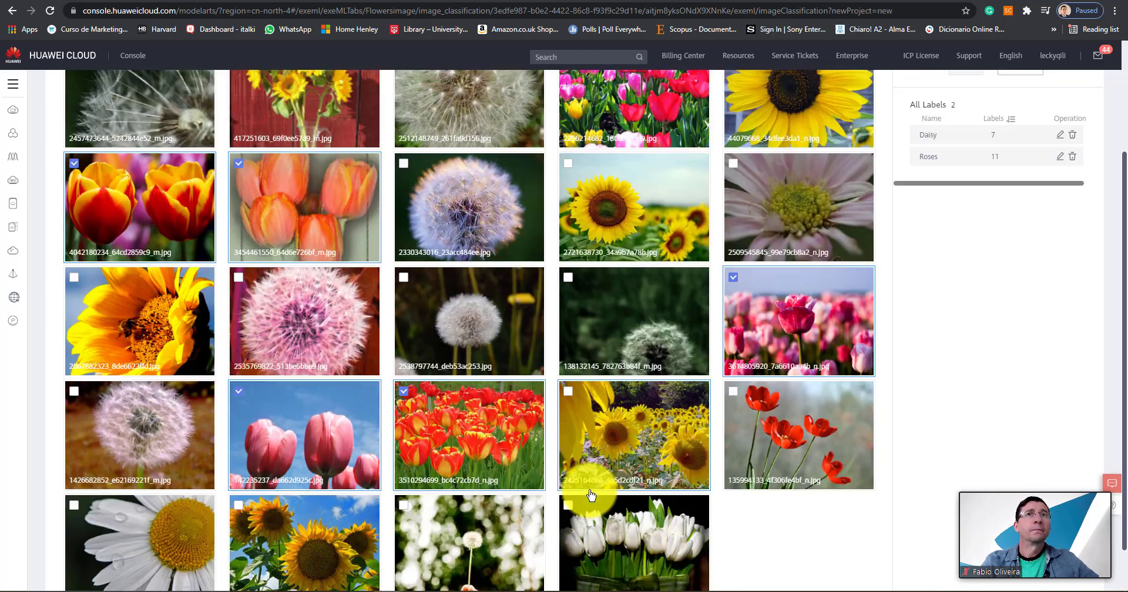
left_click(995, 190)
type("Tulips")
left_click(969, 219)
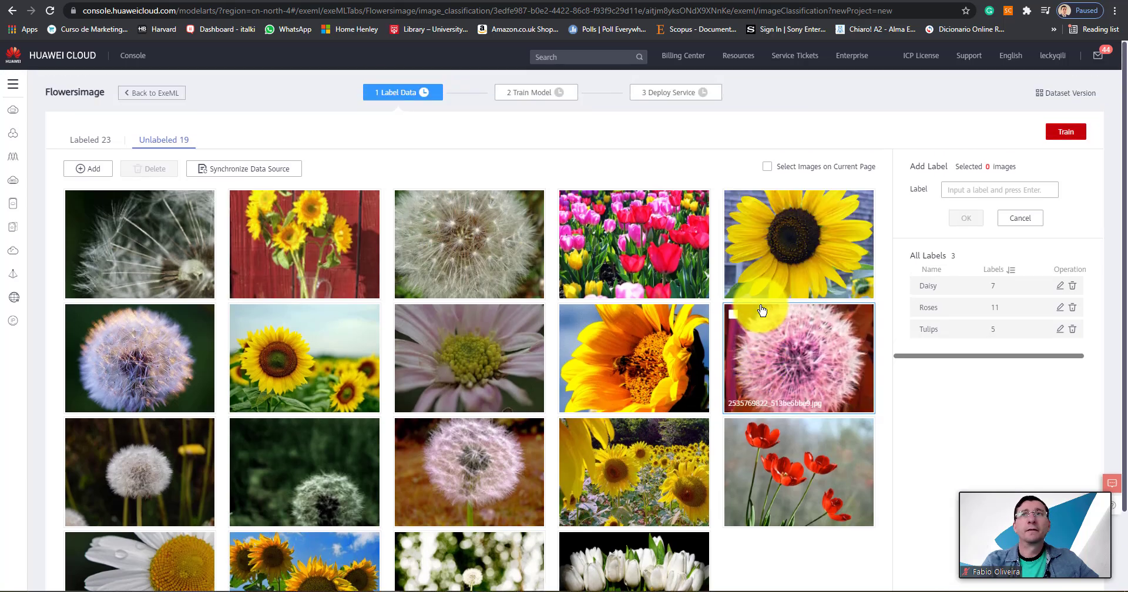
Label the yellow sunflower close-up, the orange sunflower with the bee and the white daisy with the existing Daisy label
left_click(734, 203)
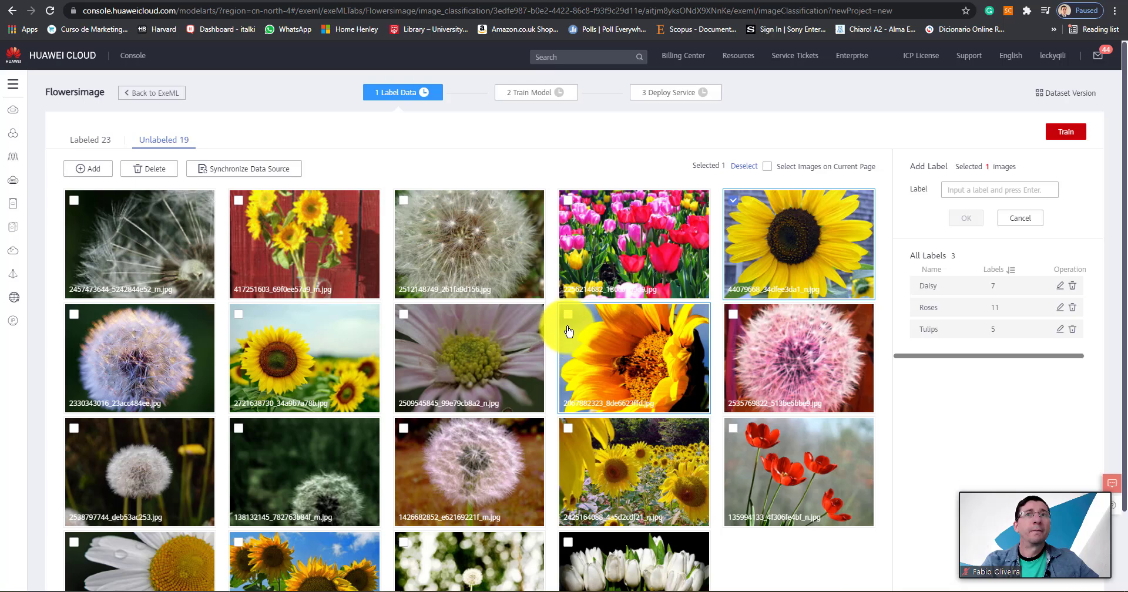
scroll(567, 321, "down", 3)
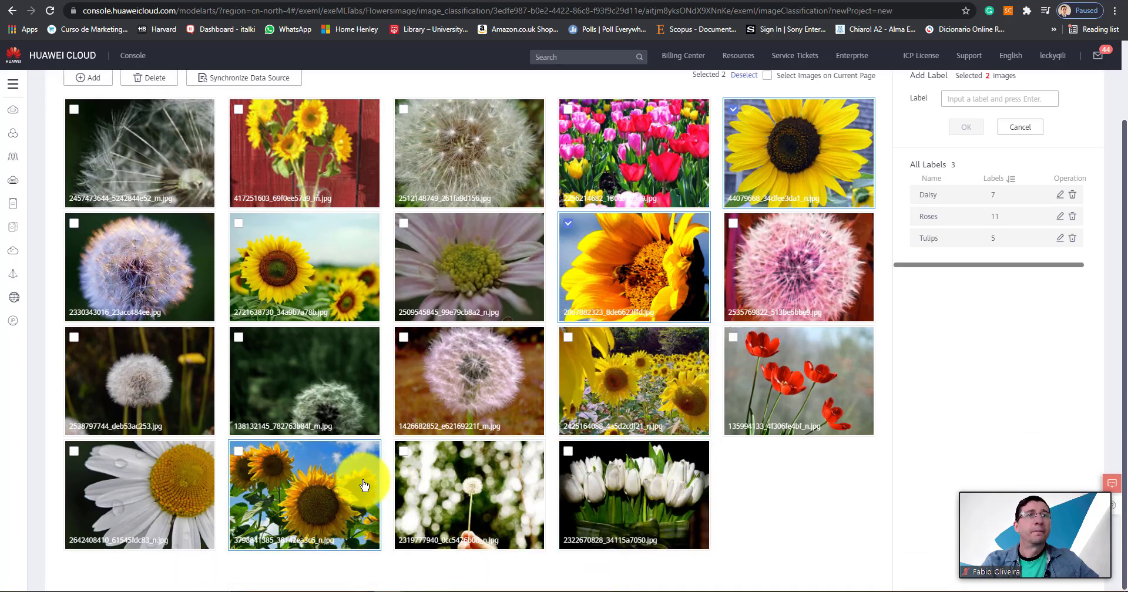
left_click(75, 453)
scroll(908, 319, "up", 3)
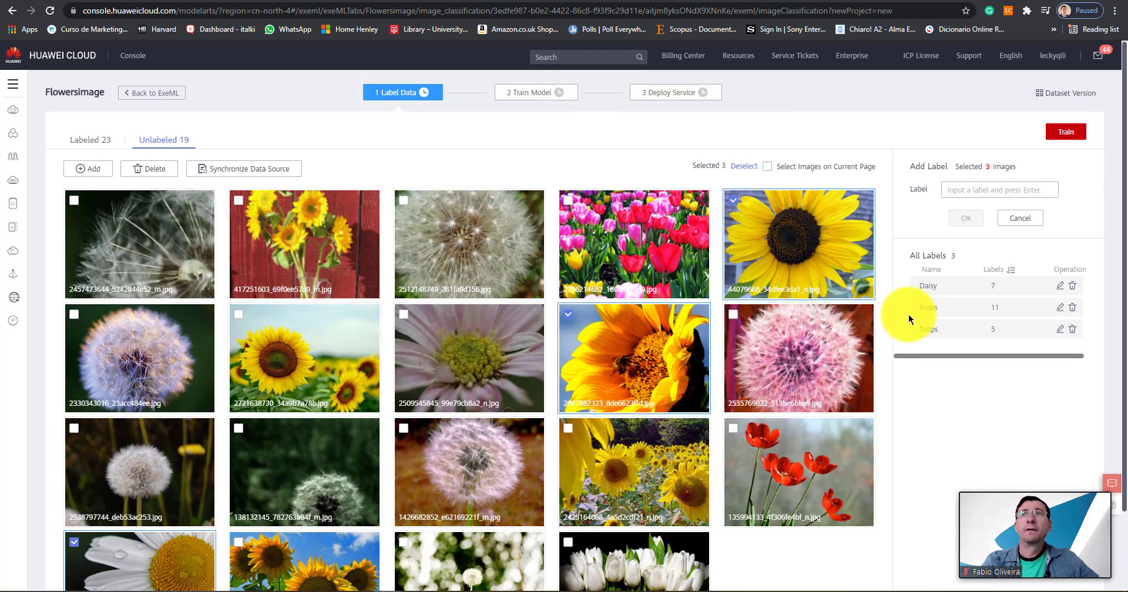
left_click(970, 189)
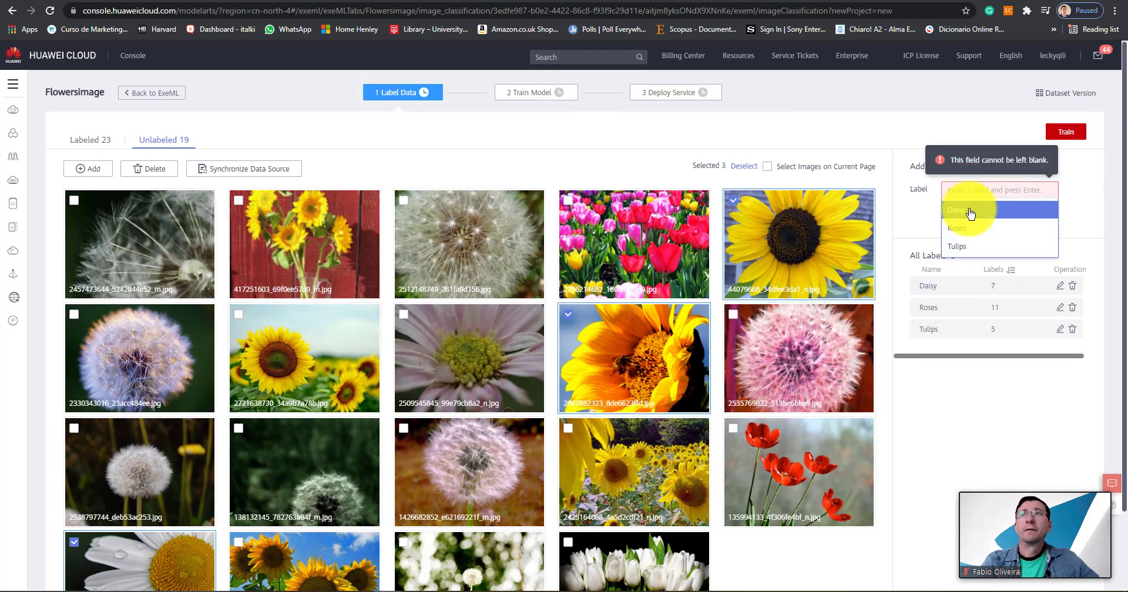
left_click(965, 213)
left_click(966, 250)
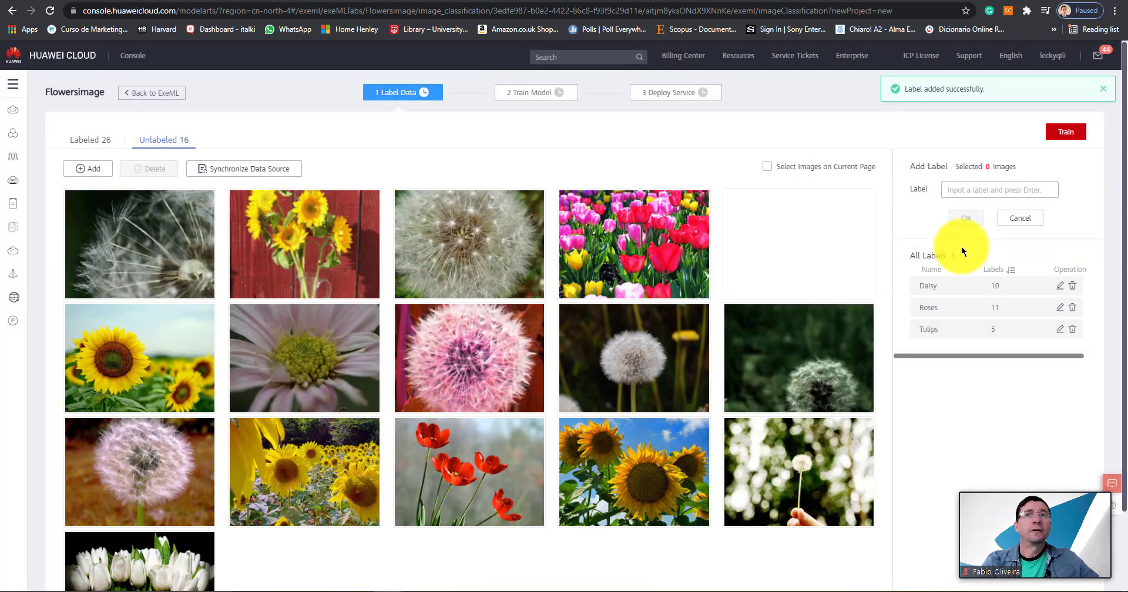
Label the image of white tulips on a black background with the existing Roses label
mouse_move(787, 263)
scroll(787, 263, "down", 1)
mouse_move(143, 536)
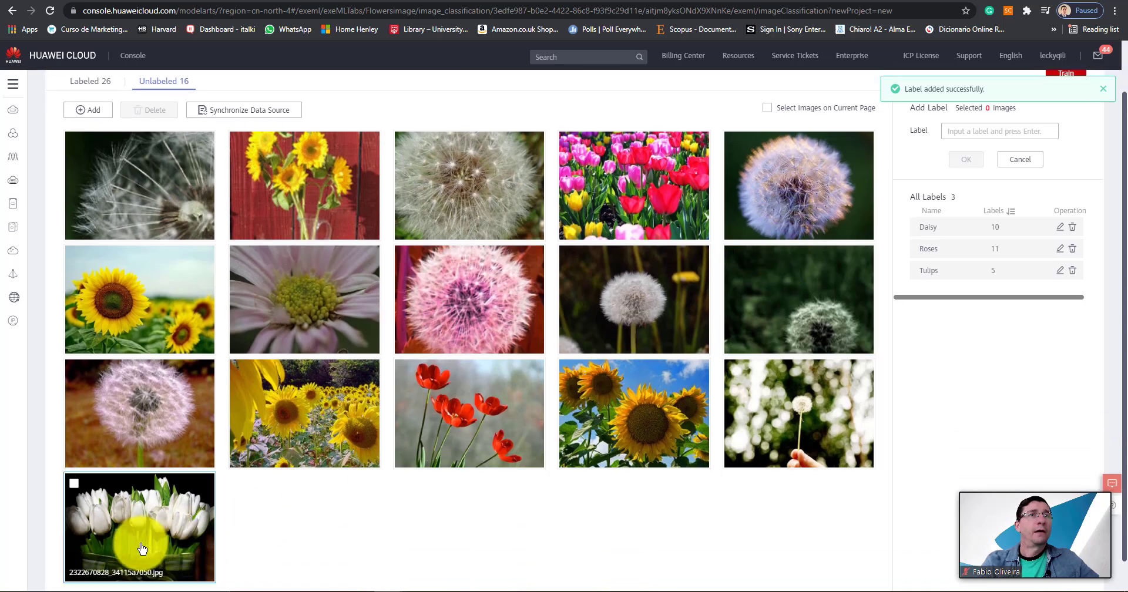
left_click(73, 487)
scroll(711, 474, "up", 1)
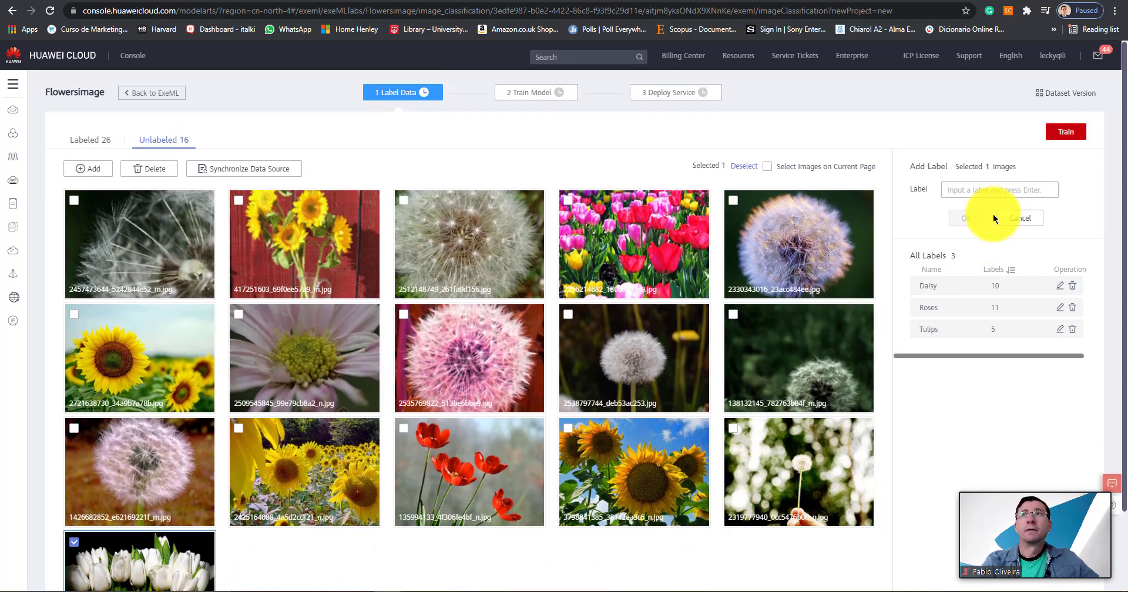
left_click(992, 190)
left_click(957, 228)
left_click(965, 245)
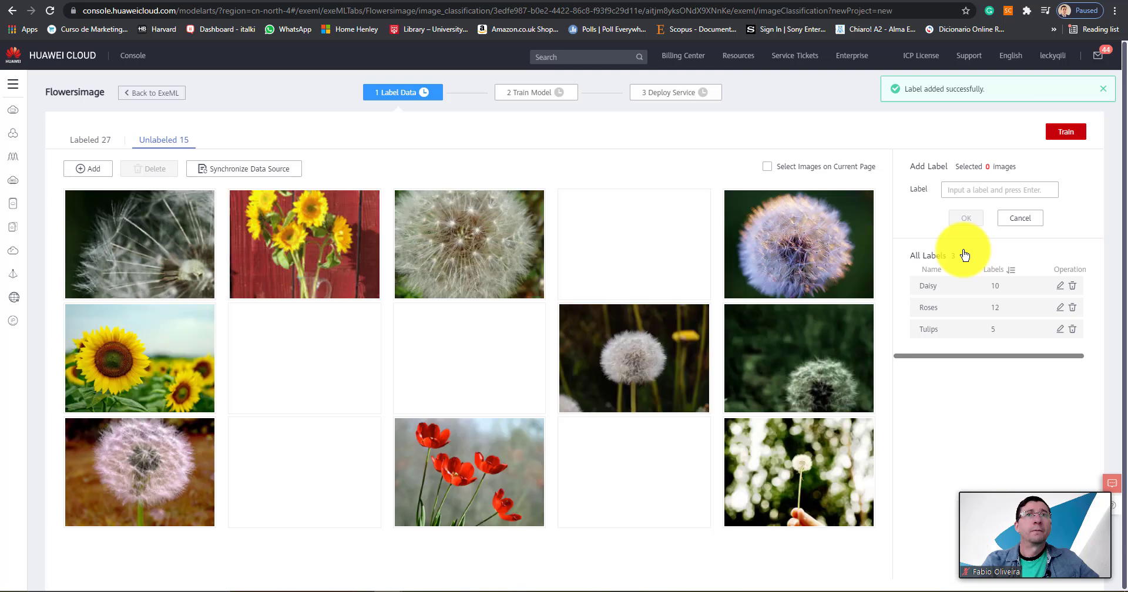
Label the multicoloured tulip field and the thin-stemmed red flowers with the existing Tulips label
left_click(569, 205)
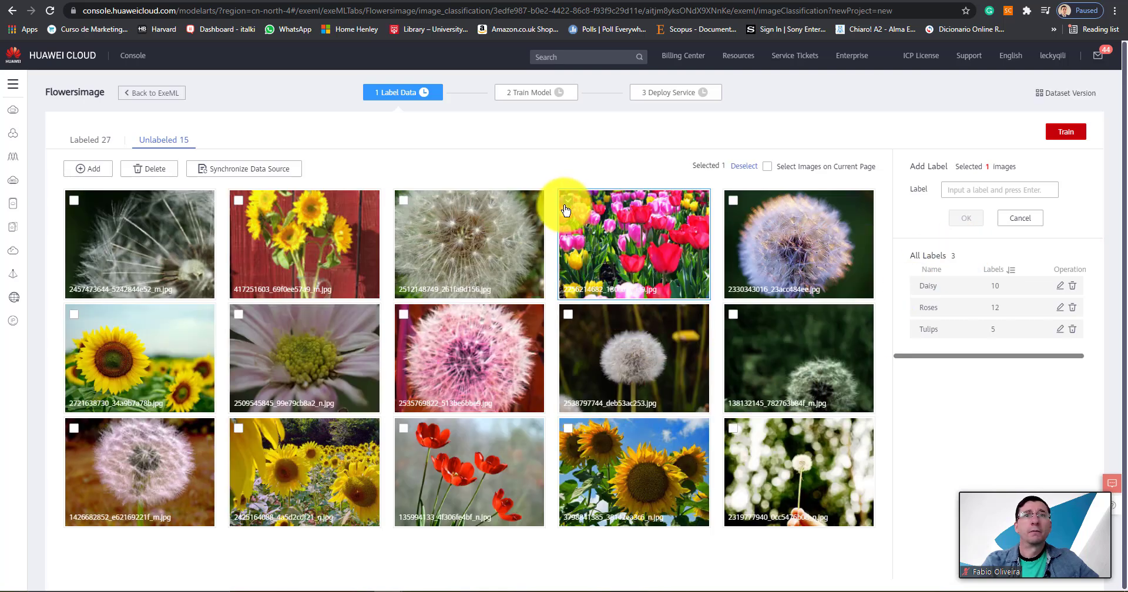
left_click(403, 426)
left_click(985, 191)
left_click(964, 246)
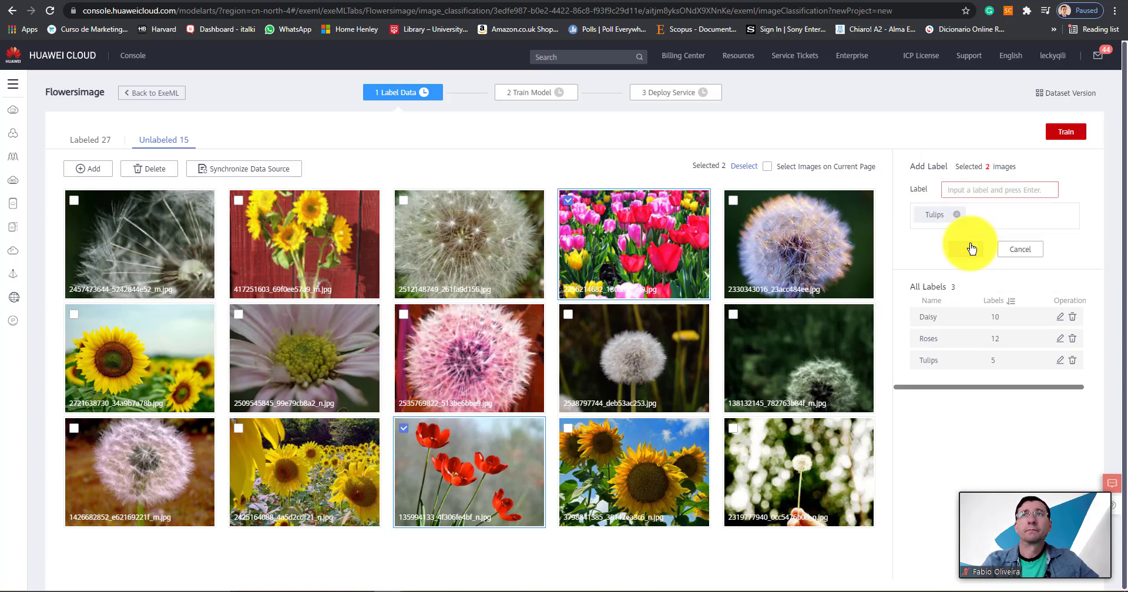
left_click(965, 246)
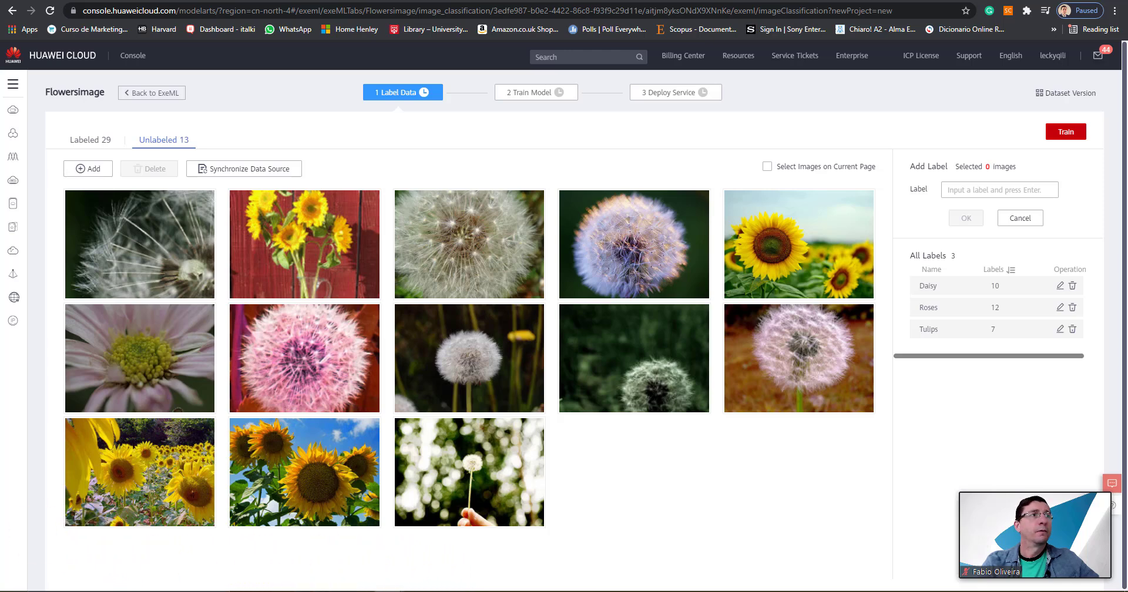
Label all eight dandelion images, including the one held in a hand, with a new dandelions label
left_click(1004, 190)
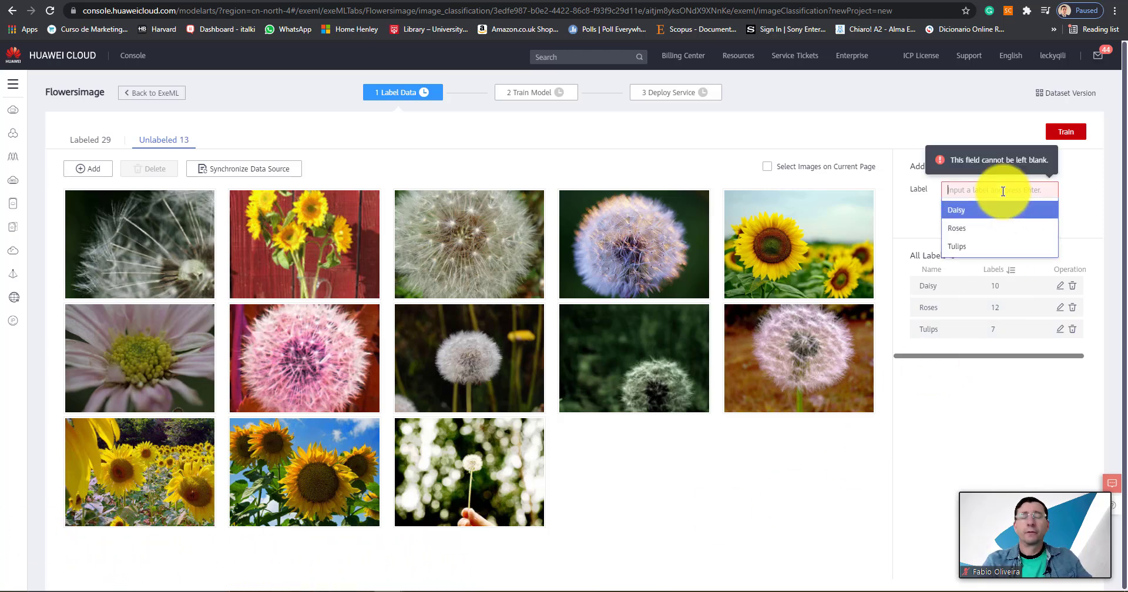
type("dandelions")
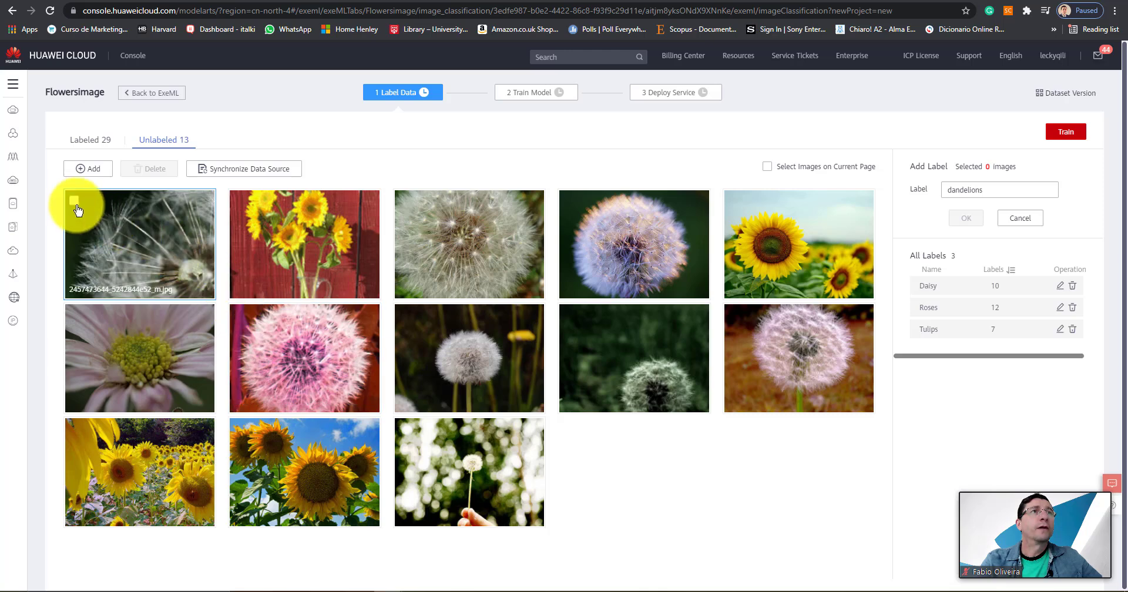
left_click(75, 202)
left_click(403, 201)
left_click(568, 201)
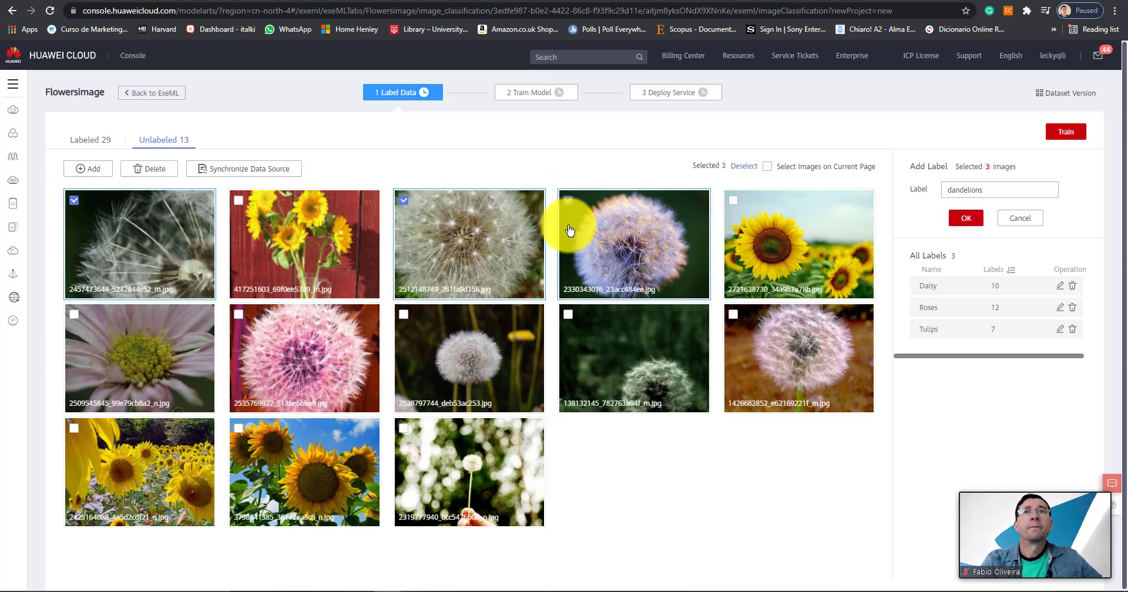
left_click(569, 316)
left_click(733, 315)
left_click(404, 316)
left_click(239, 316)
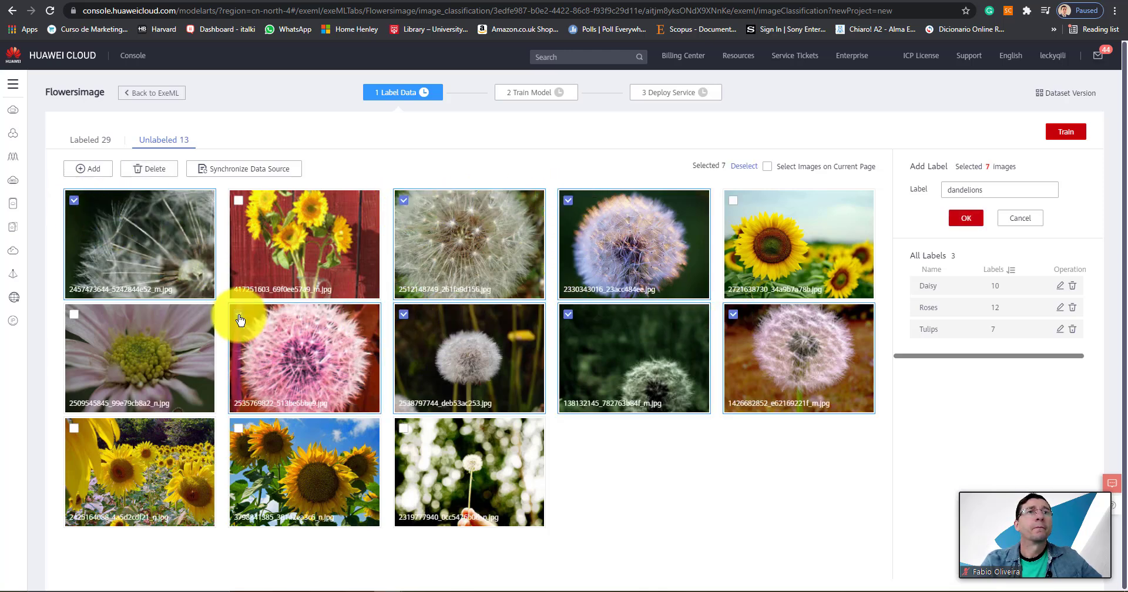
left_click(404, 429)
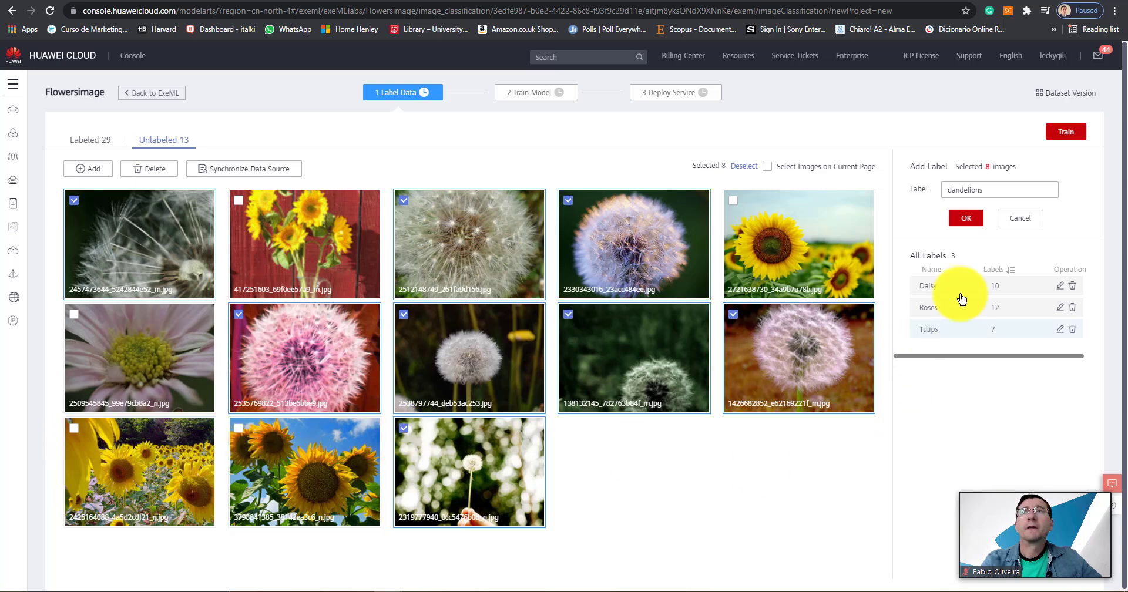
left_click(967, 218)
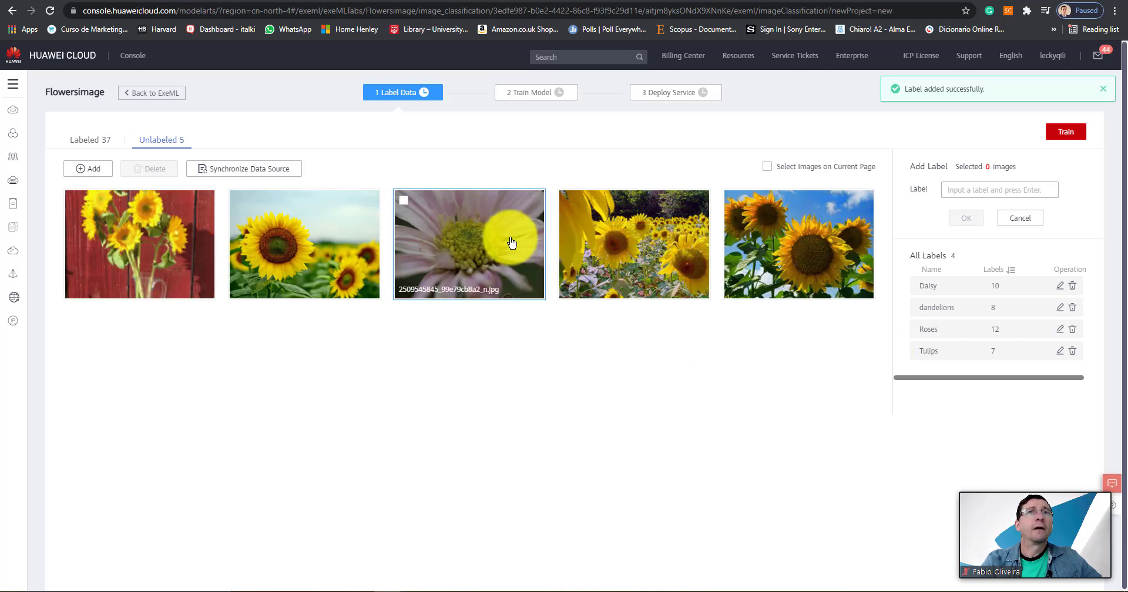
Label the pale pink daisy close-up with the existing Daisy label
left_click(405, 205)
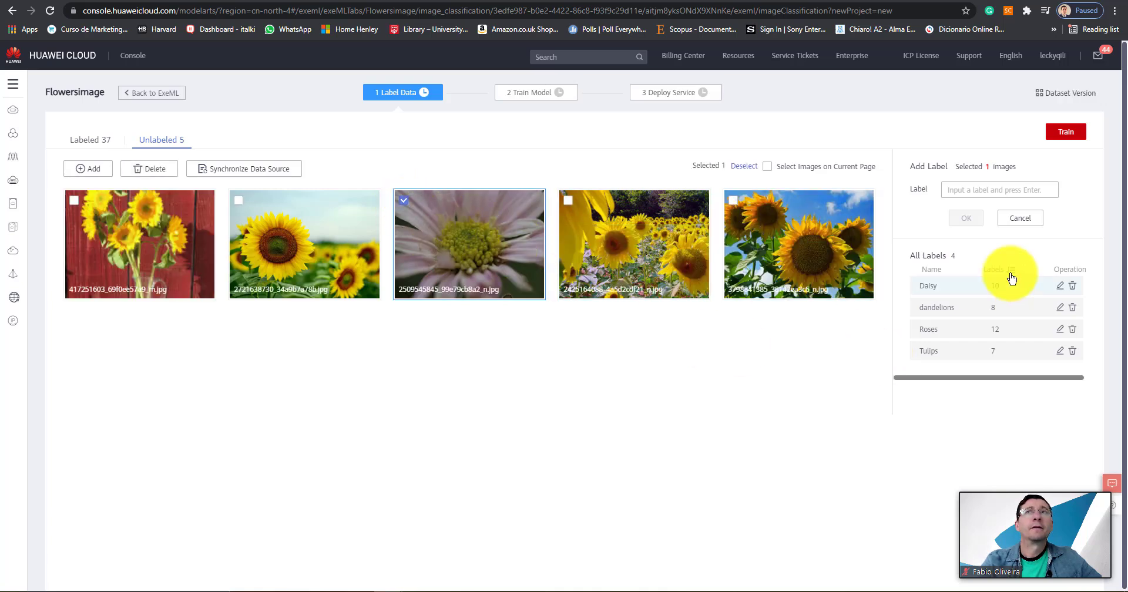
left_click(1005, 190)
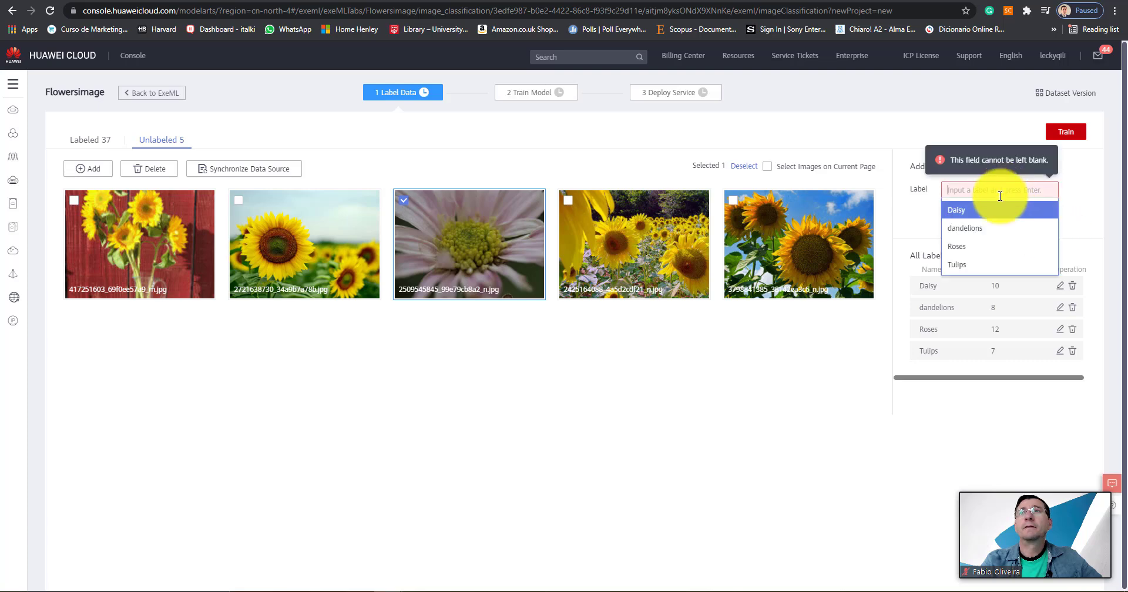
left_click(994, 207)
left_click(971, 251)
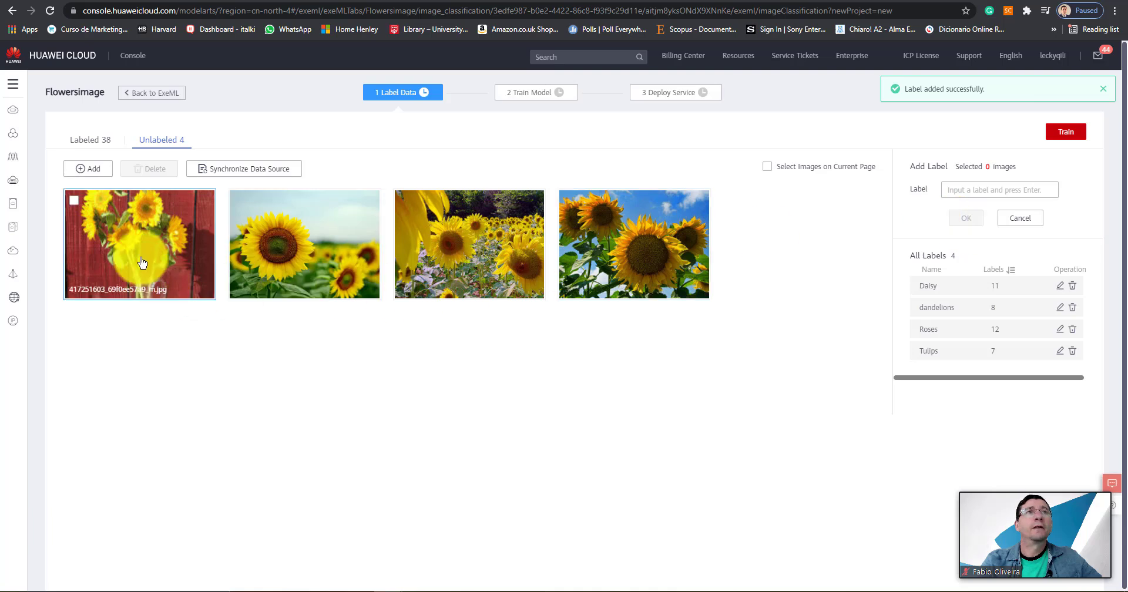
Label the four remaining sunflower images with a new Sunflowers label
left_click(74, 200)
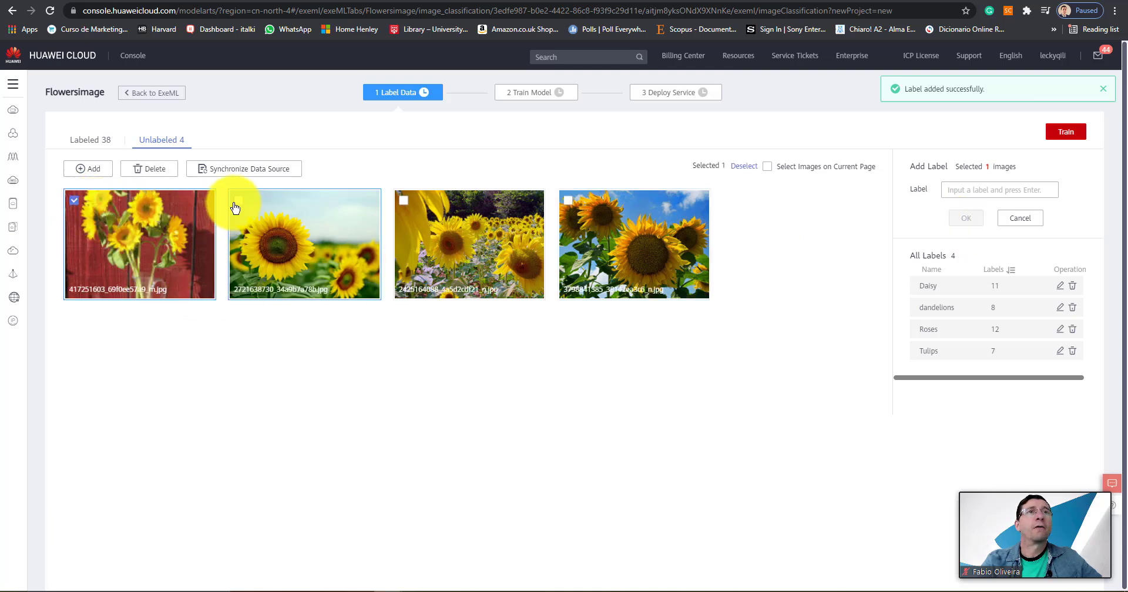
left_click(238, 200)
left_click(403, 201)
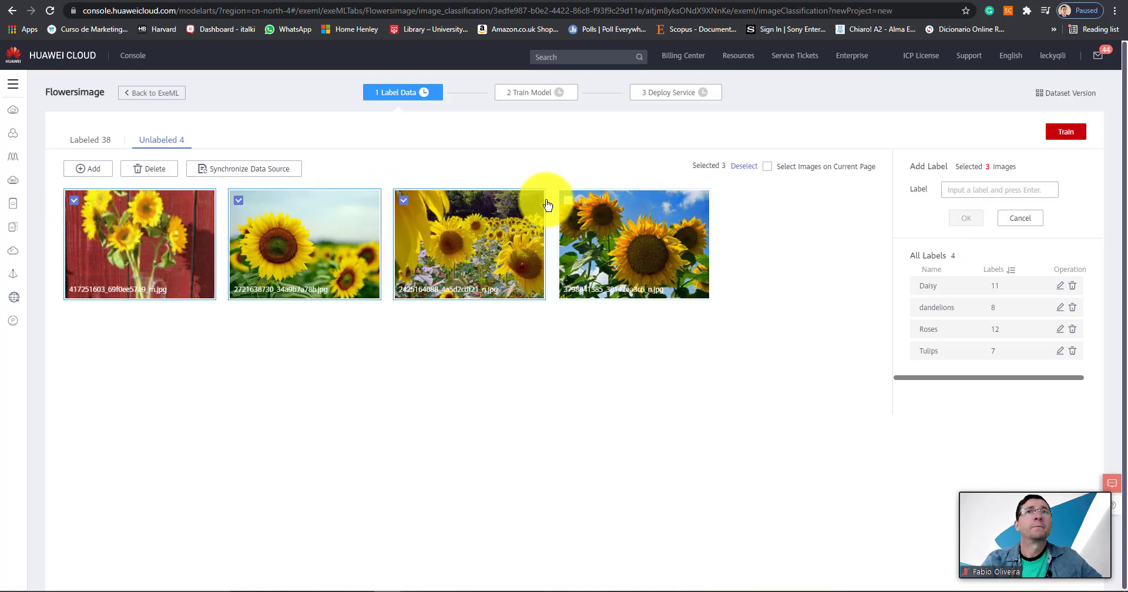
left_click(567, 201)
left_click(967, 190)
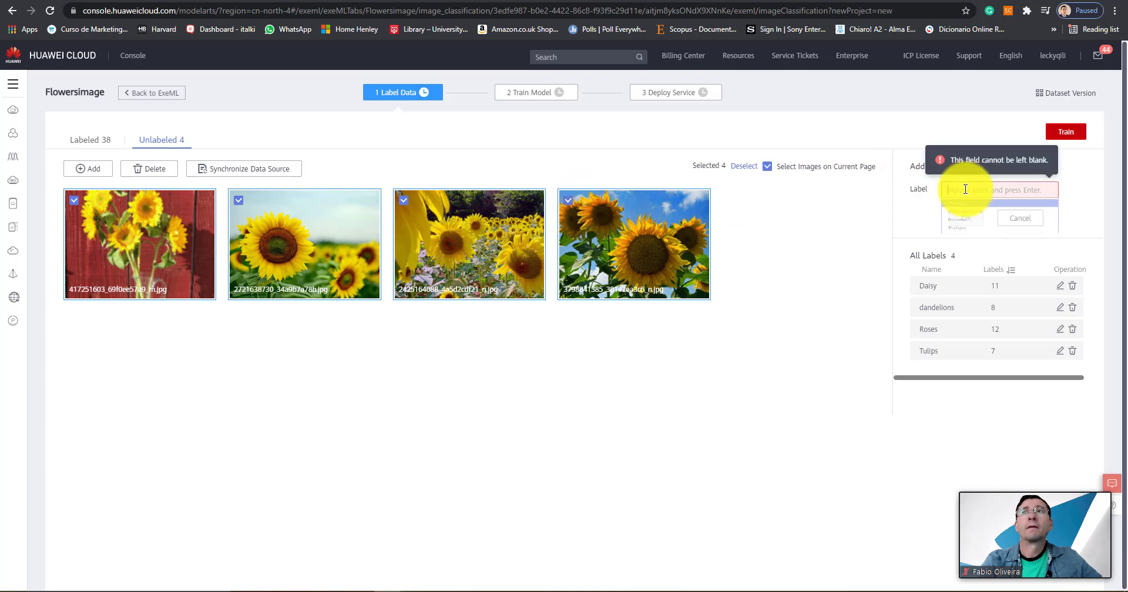
type("Sunfl")
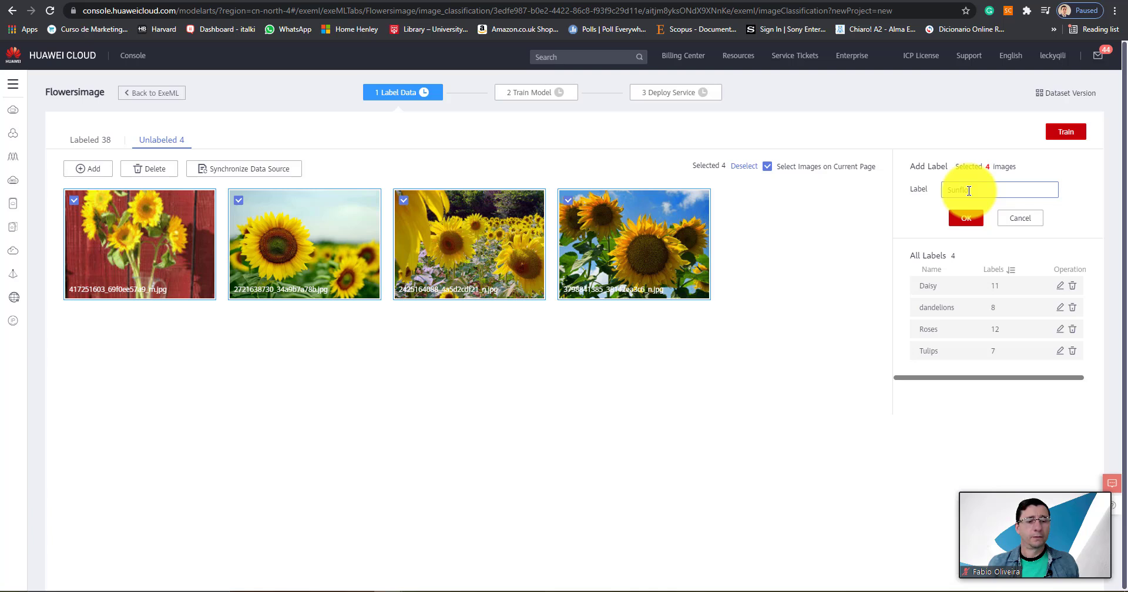
type("owe")
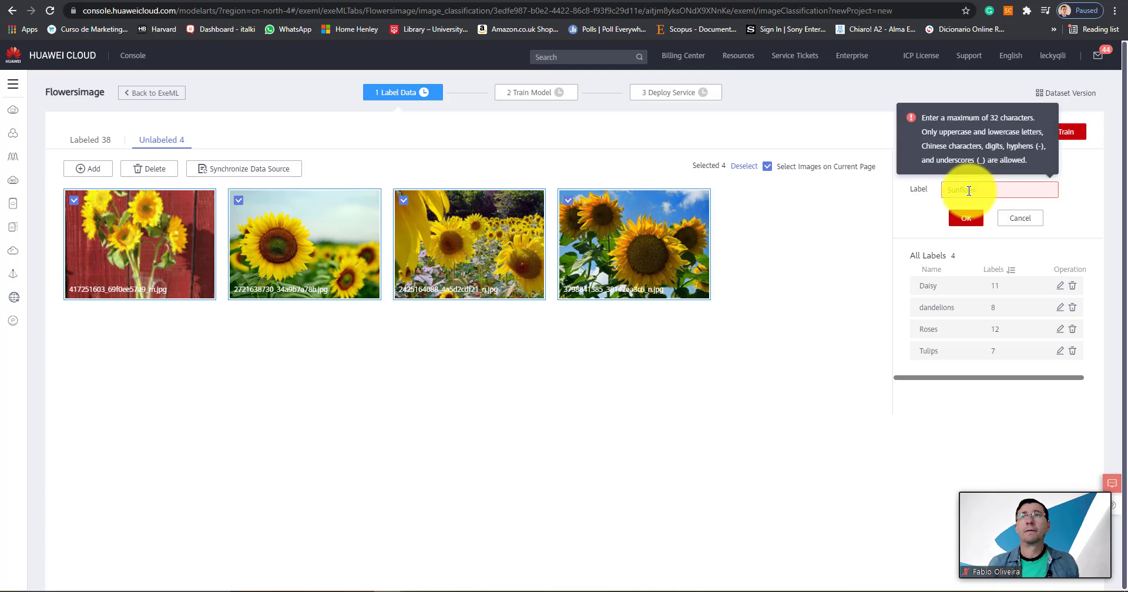
key("BackSpace")
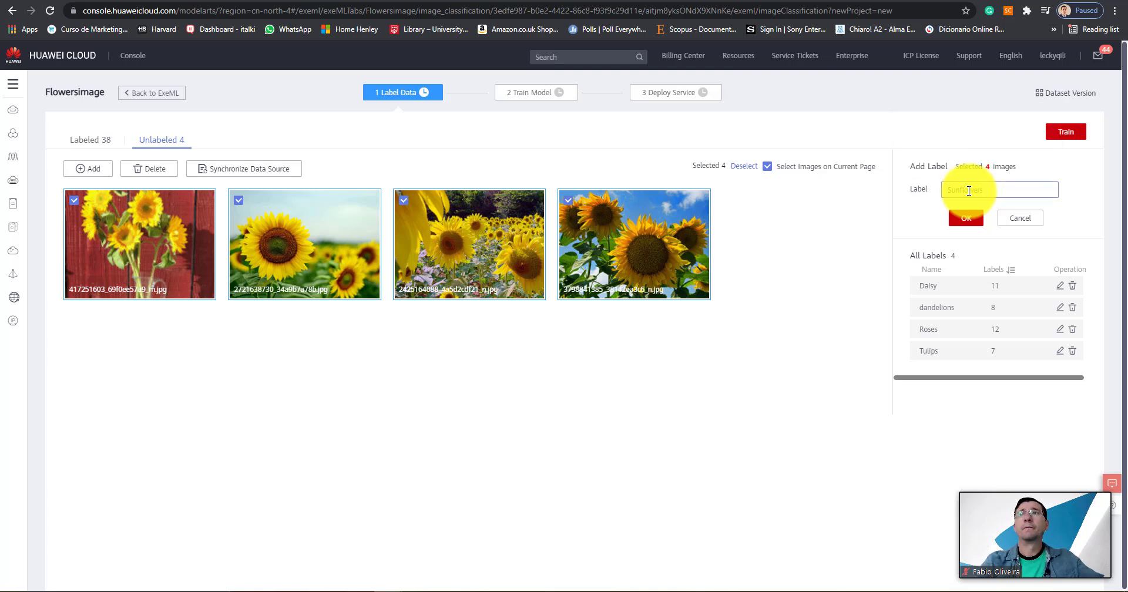
left_click(965, 220)
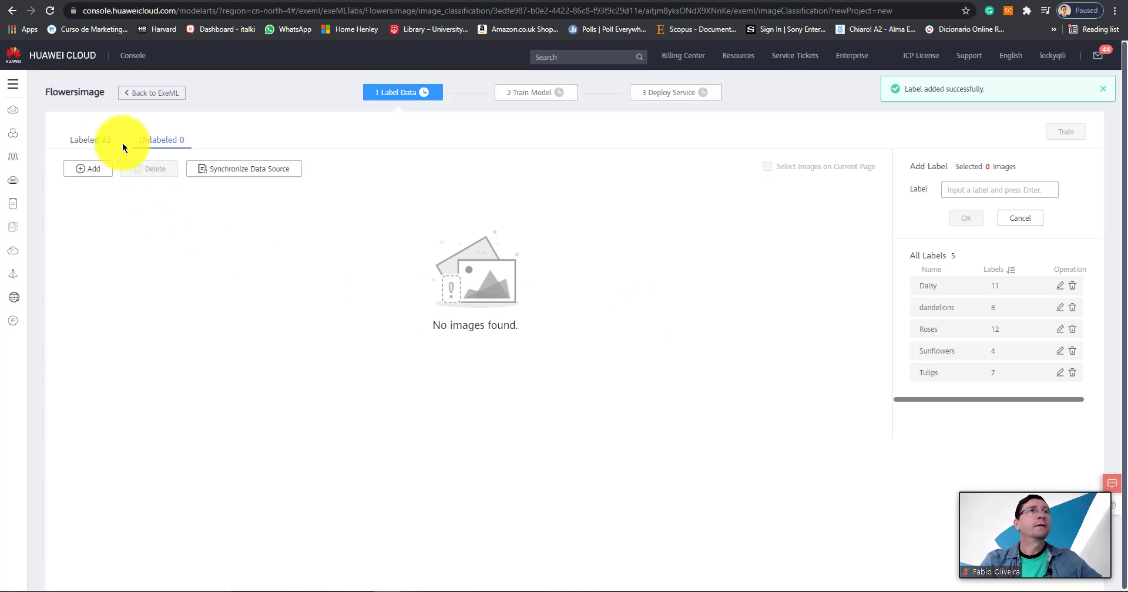
Review the labels assigned to the flower images across both pages of the labeled set
left_click(90, 140)
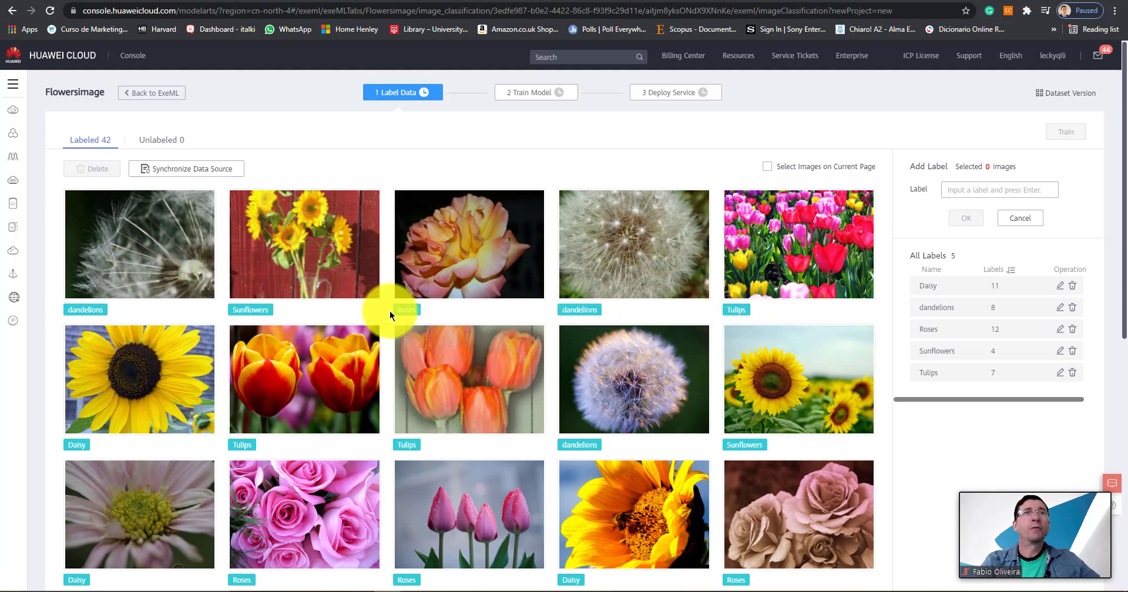
scroll(101, 313, "down", 4)
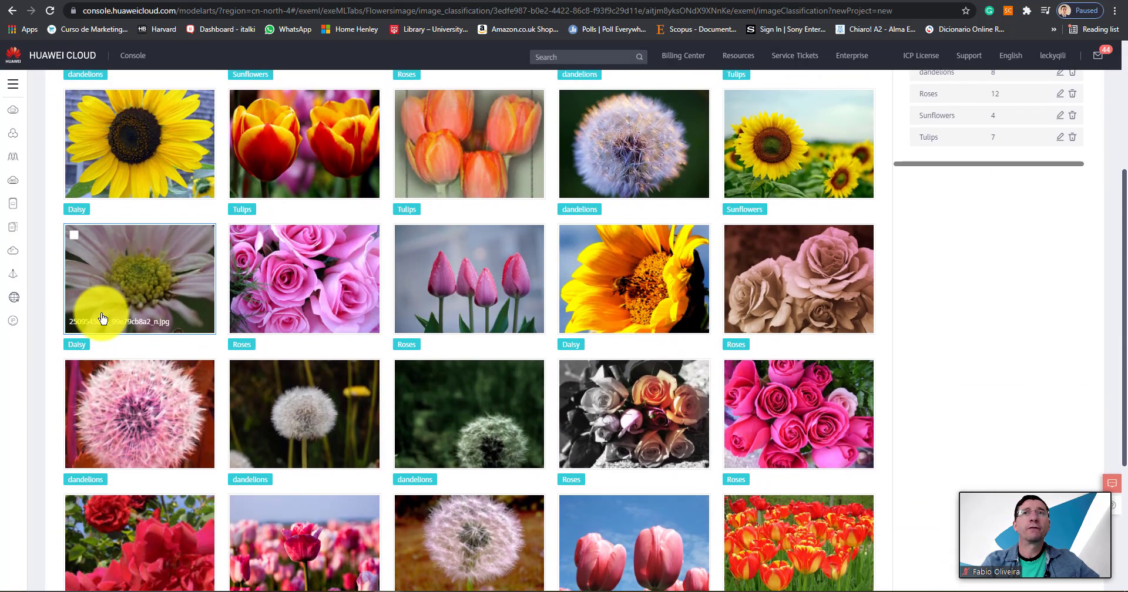
scroll(101, 317, "down", 4)
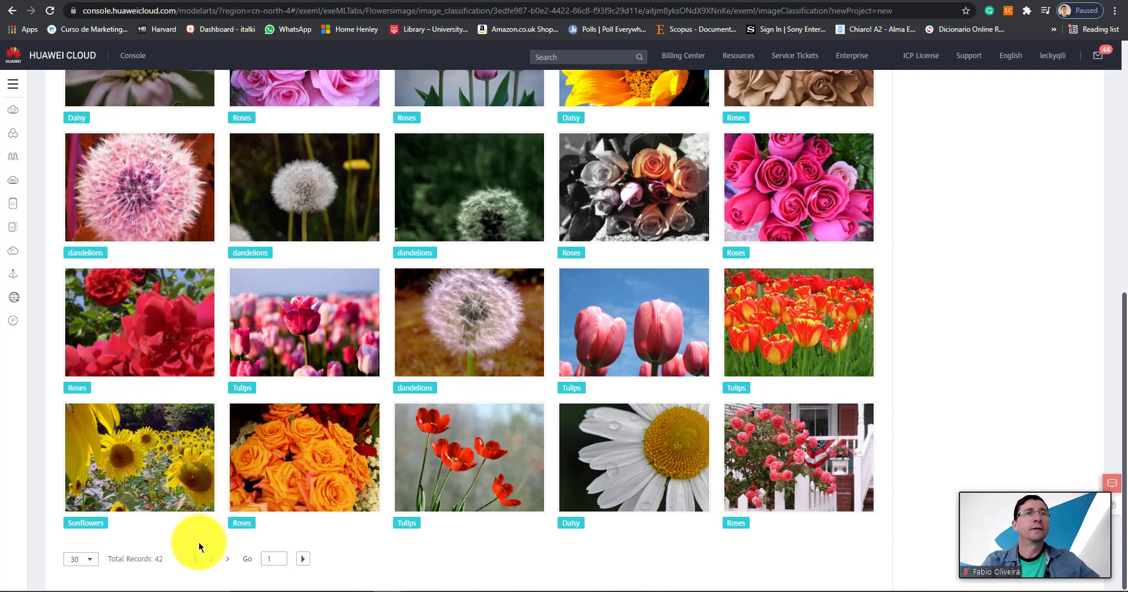
left_click(211, 559)
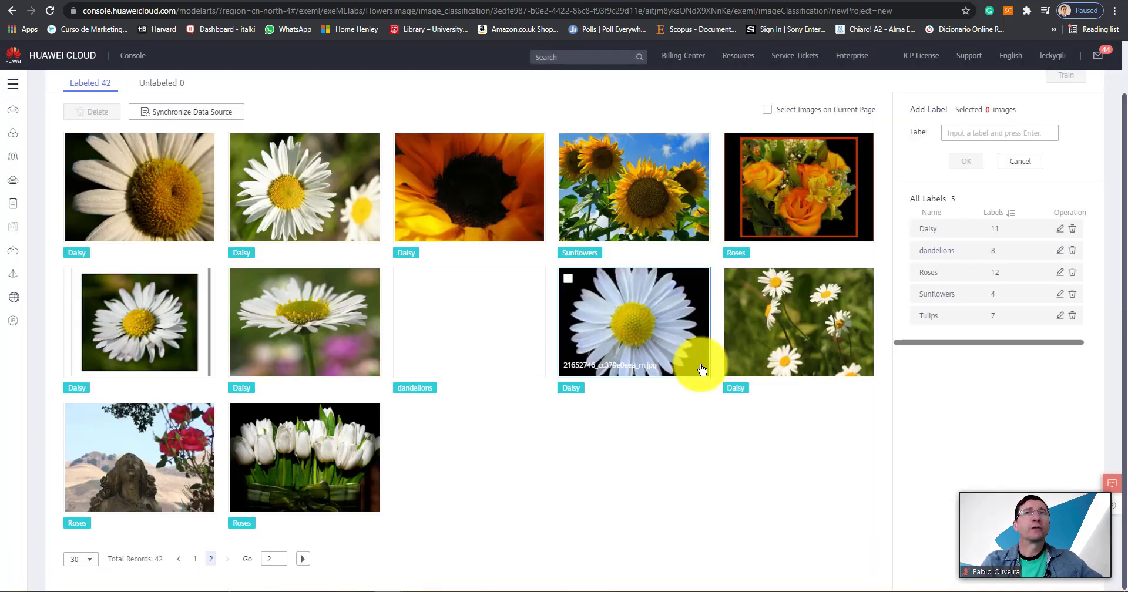
scroll(702, 369, "up", 1)
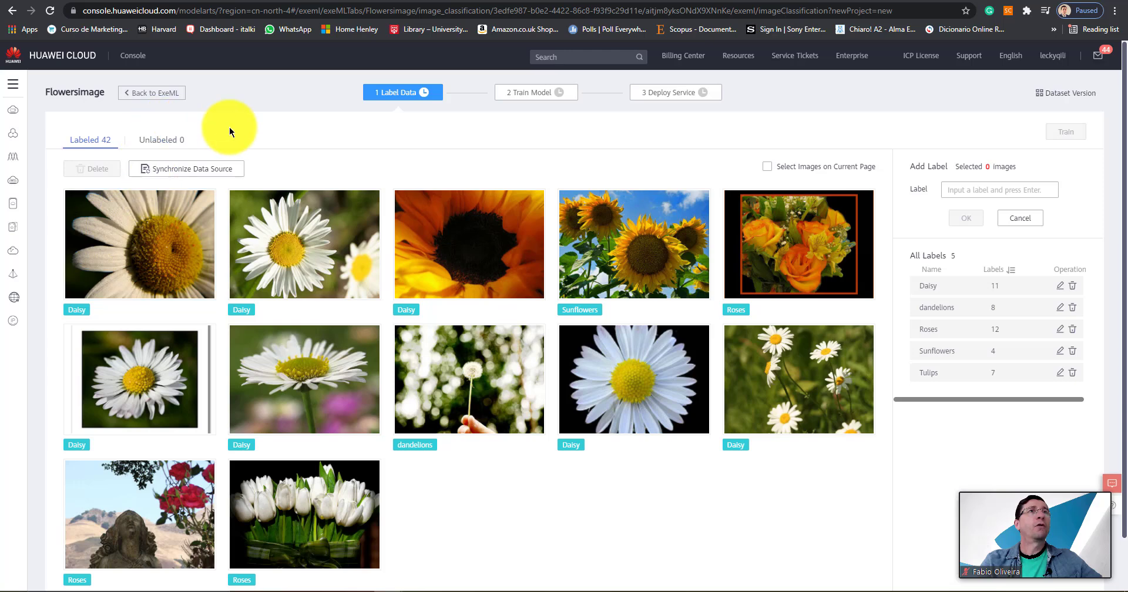
Inspect the Train Model stage, then examine the label list and training availability in the Label Data stage
left_click(535, 98)
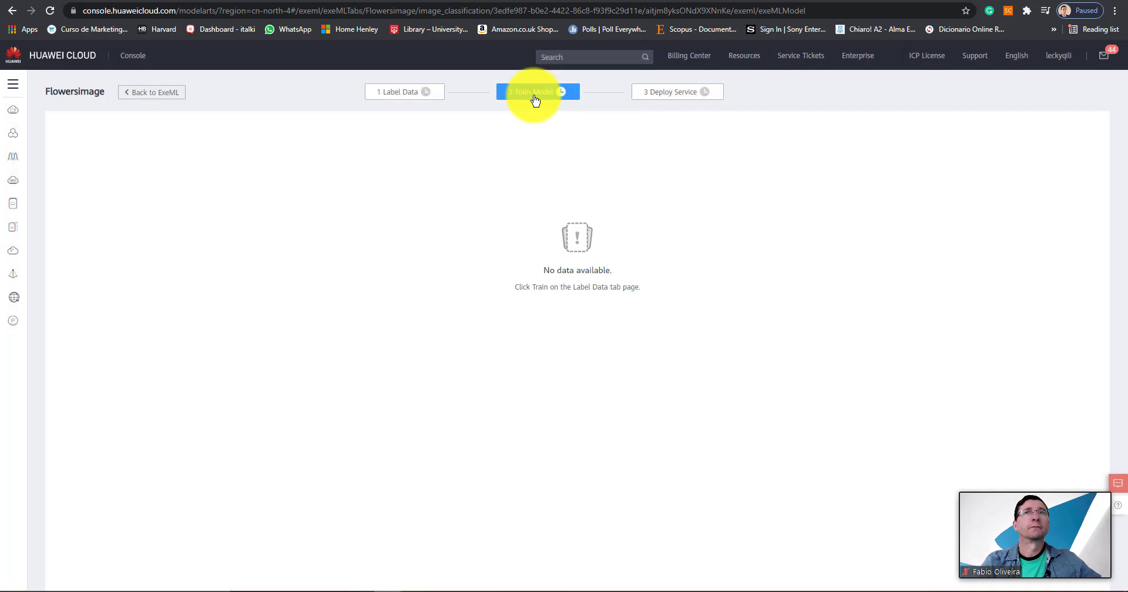
left_click(385, 94)
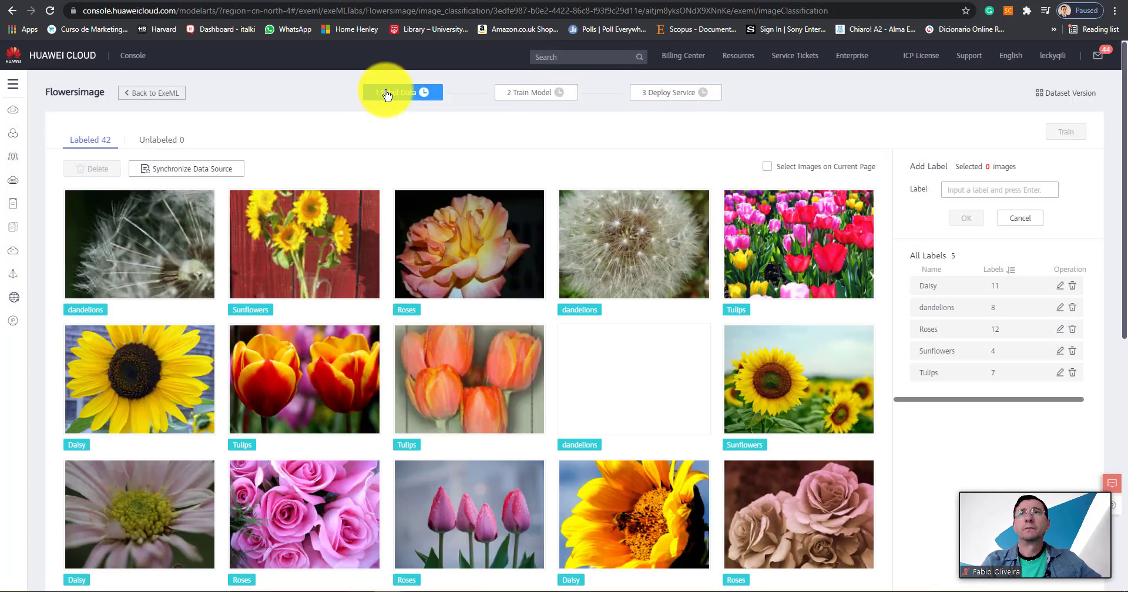
scroll(542, 214, "down", 3)
scroll(541, 214, "up", 3)
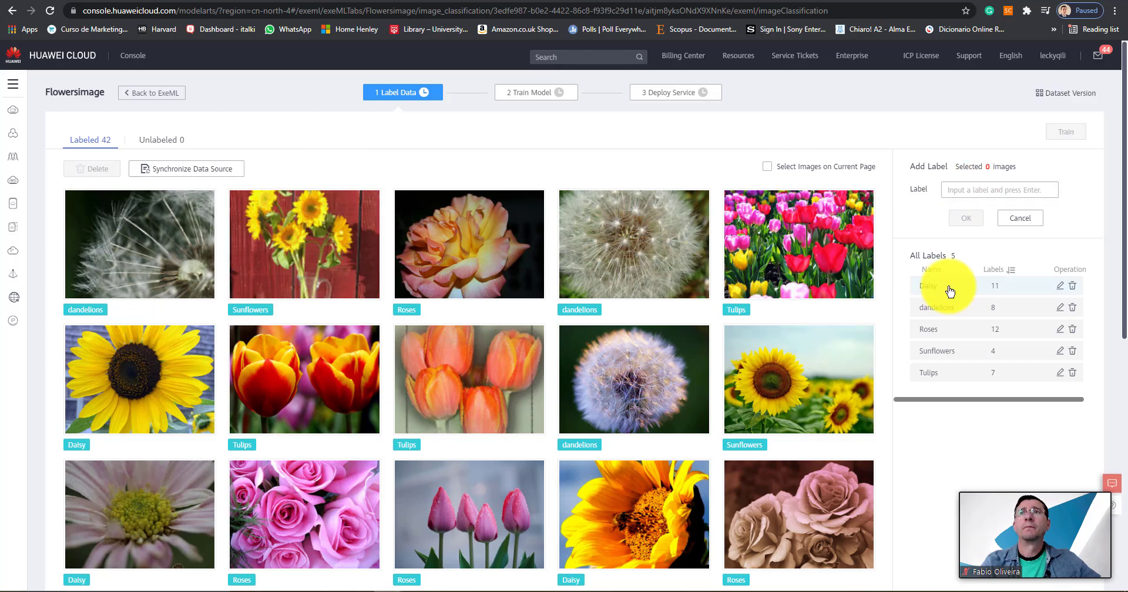
left_click(935, 287)
left_click(936, 288)
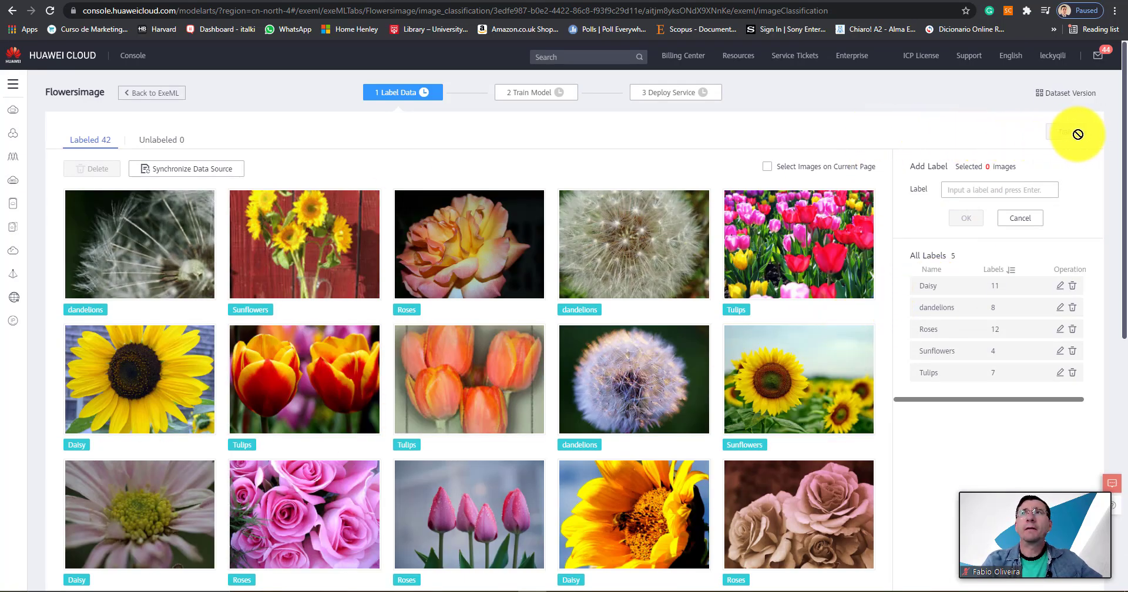
mouse_move(1065, 130)
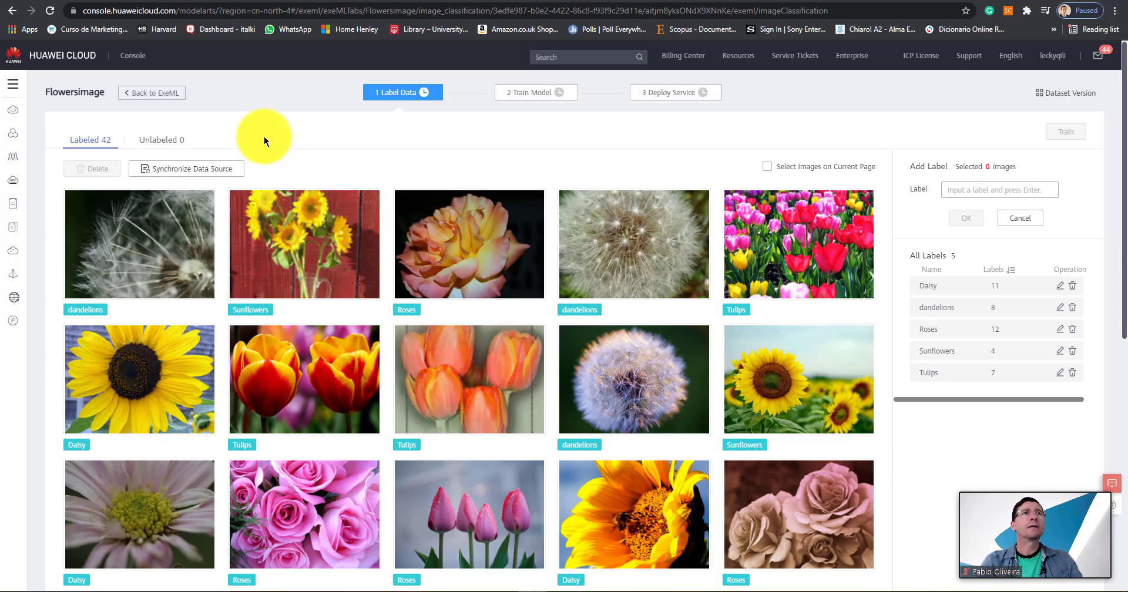
Start adding unlabeled images and browse from C: through Datasets, modelarts-demo (2) and Data Management to the image subfolder of data-labeling-for-flower-recognition
left_click(170, 141)
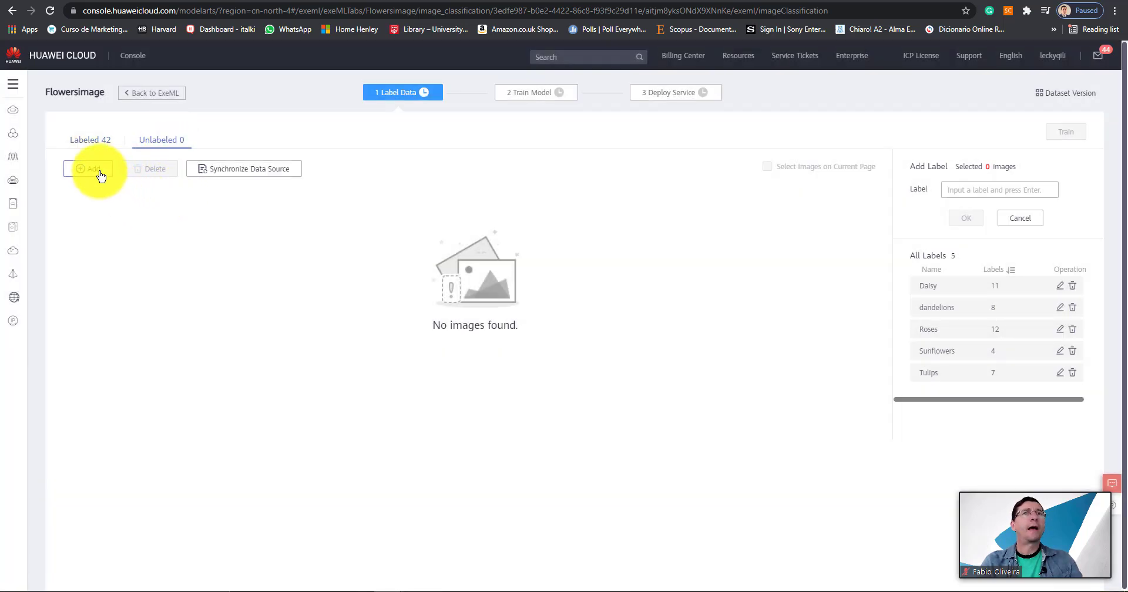
left_click(94, 169)
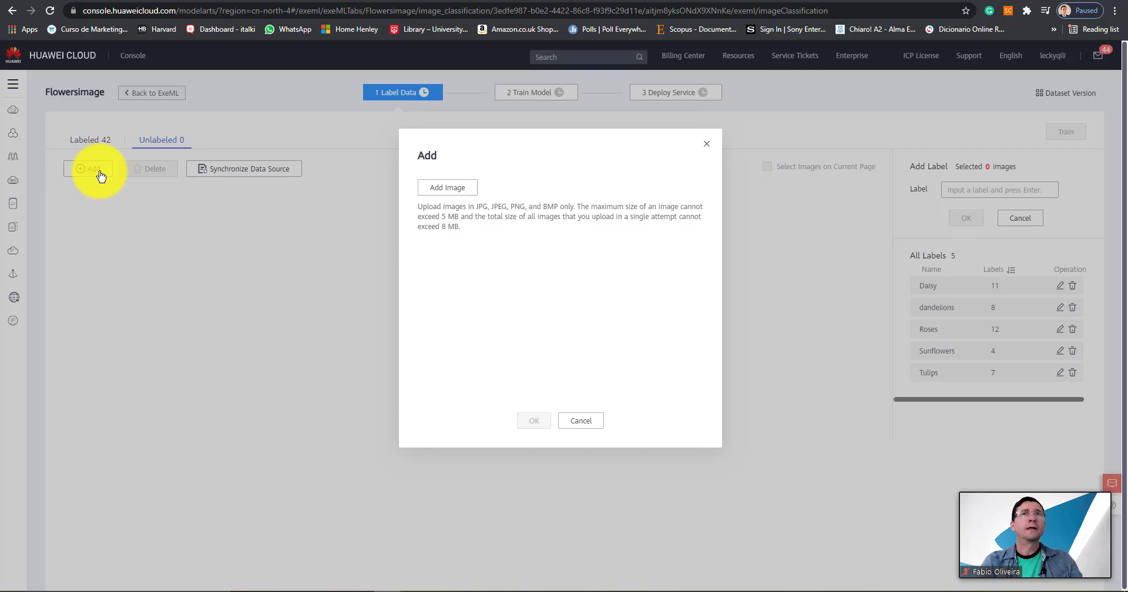
left_click(446, 189)
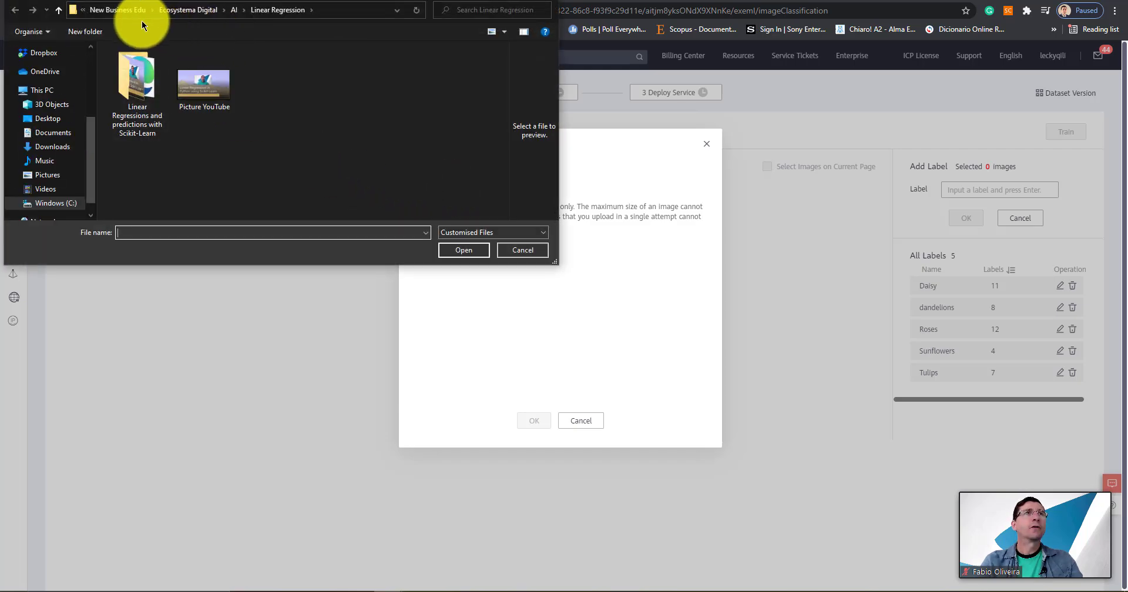
left_click(84, 12)
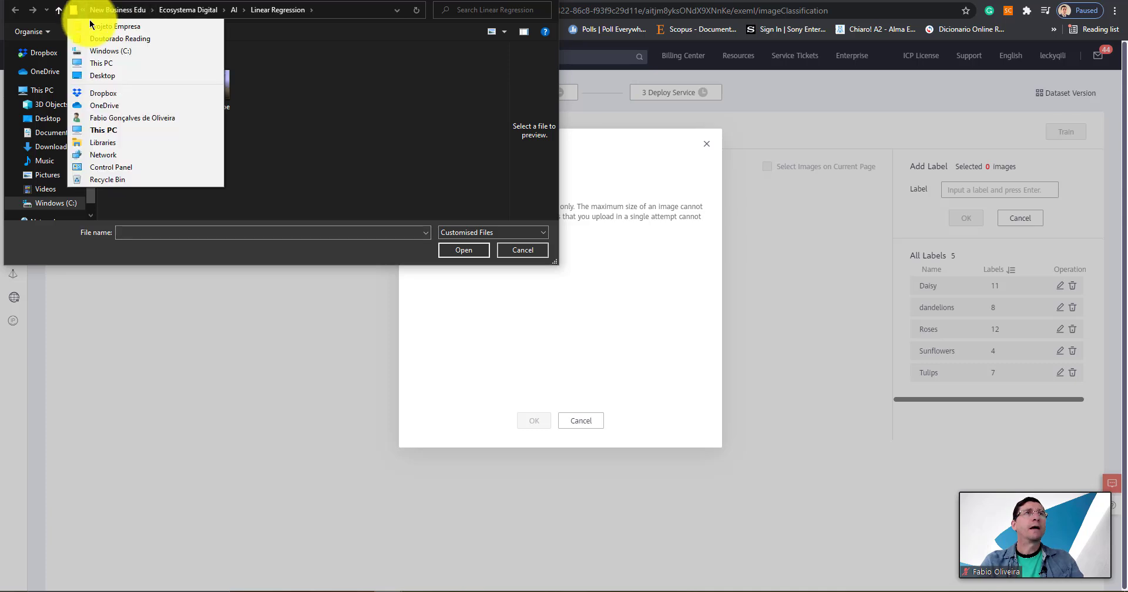
left_click(95, 51)
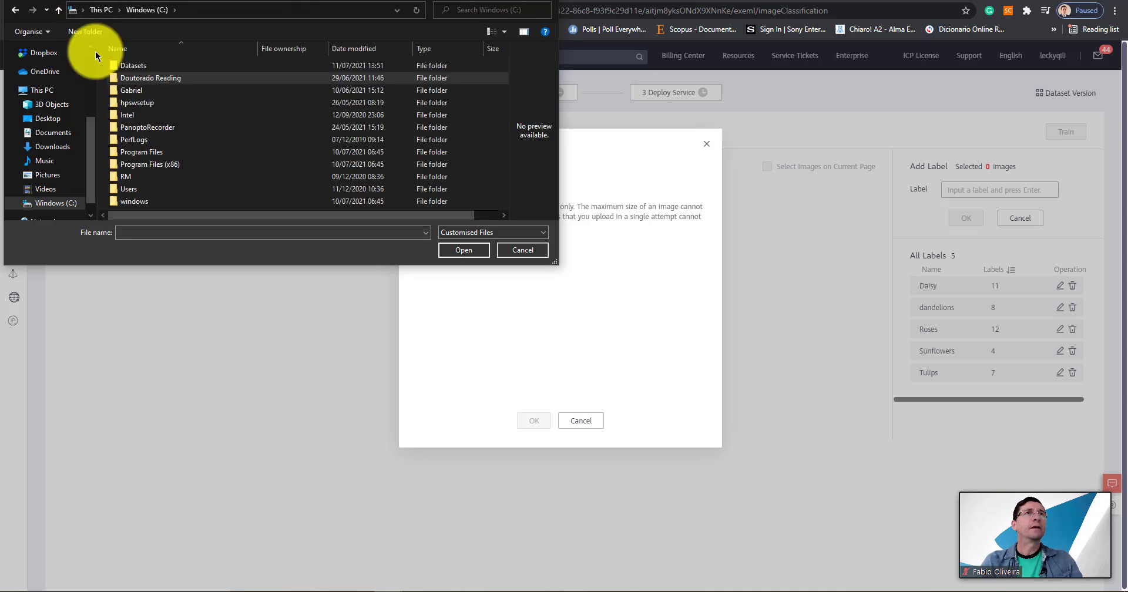
double_click(132, 65)
double_click(132, 66)
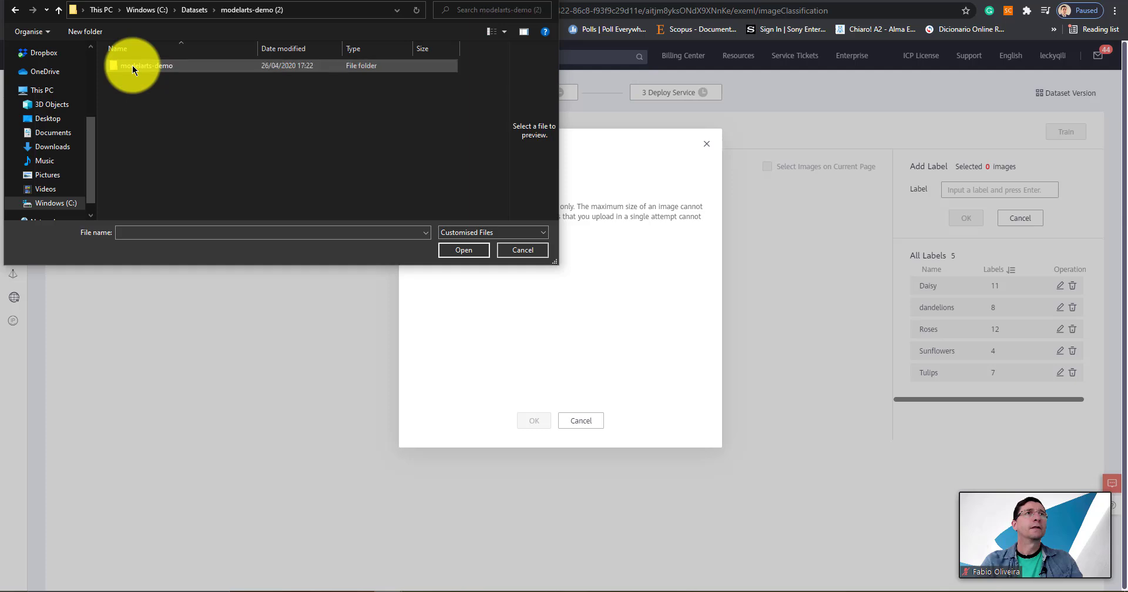
double_click(132, 65)
double_click(141, 104)
double_click(227, 68)
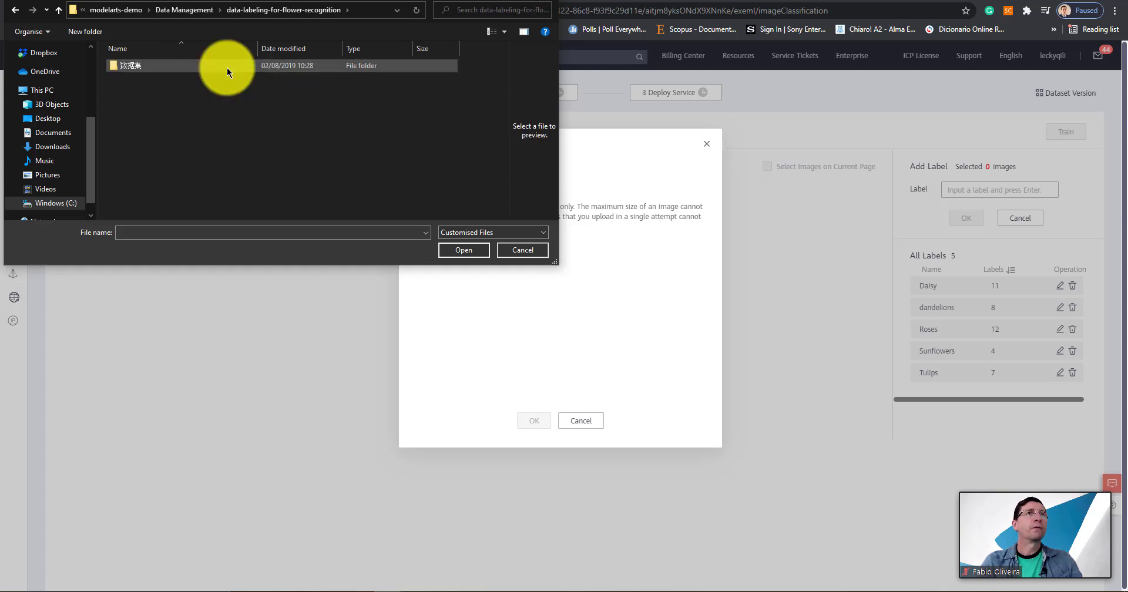
double_click(226, 68)
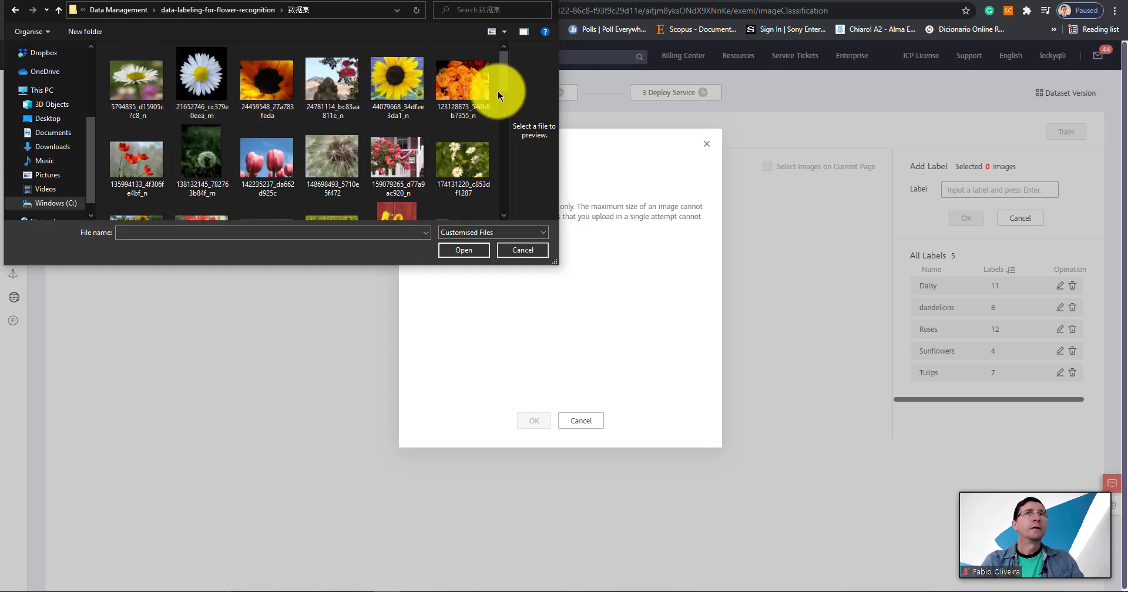
Submit four sunflower images for upload: 175638423_058c07afb9, 184682095_46f8607278, 215798352_184d8040d1 and 417251603_69f0ee57a9_m
left_click_drag(505, 80, 496, 108)
left_click(262, 112)
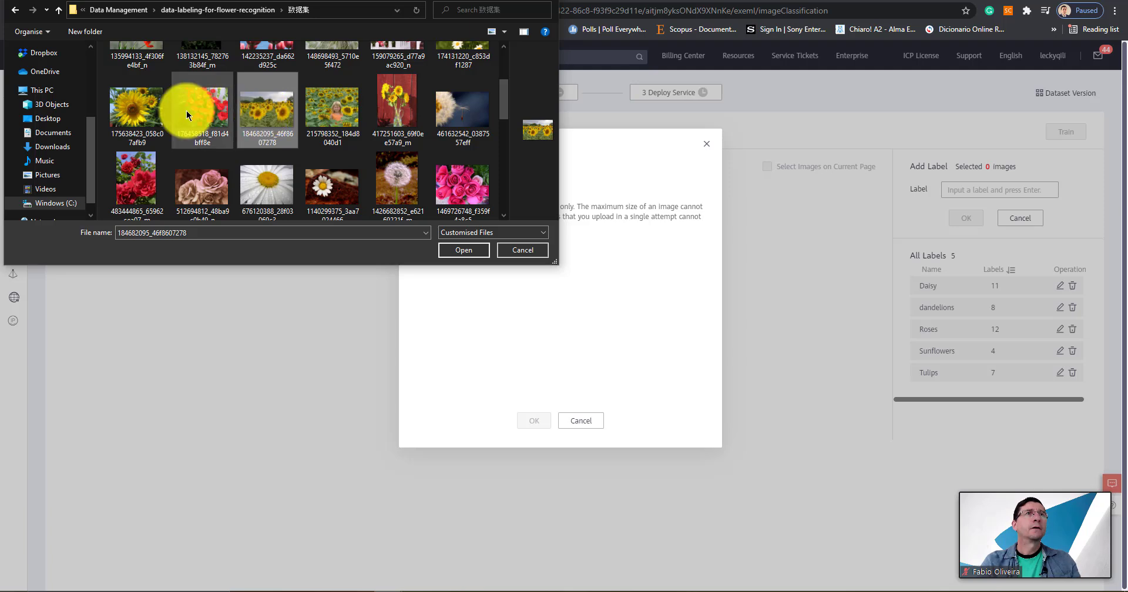
left_click(146, 116, "ctrl")
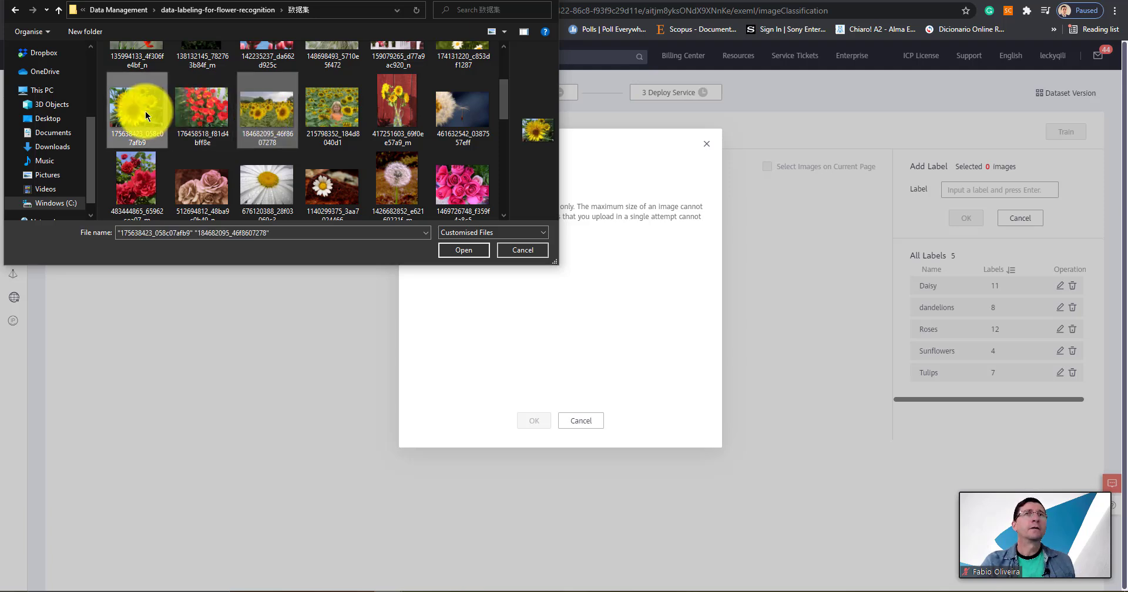
left_click(339, 111, "ctrl")
left_click(390, 107, "ctrl")
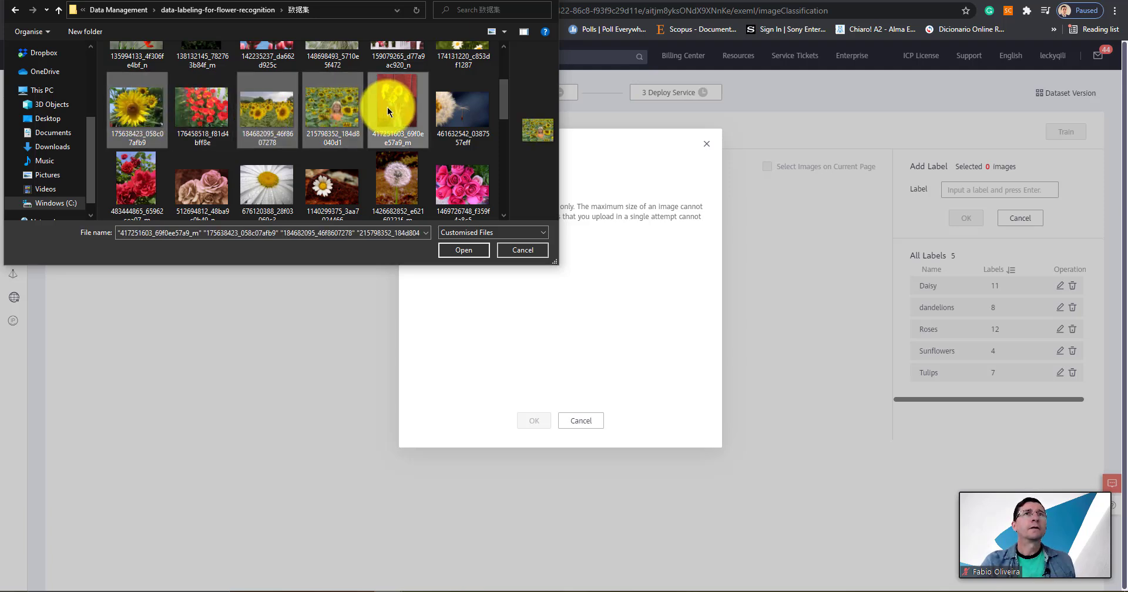
left_click(455, 250)
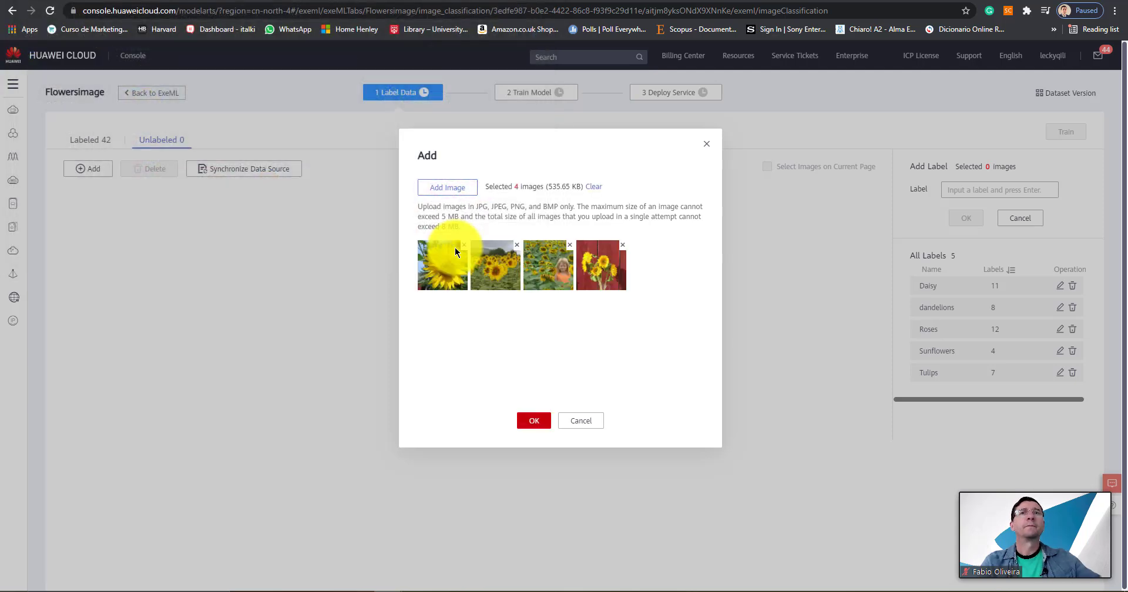
left_click(536, 423)
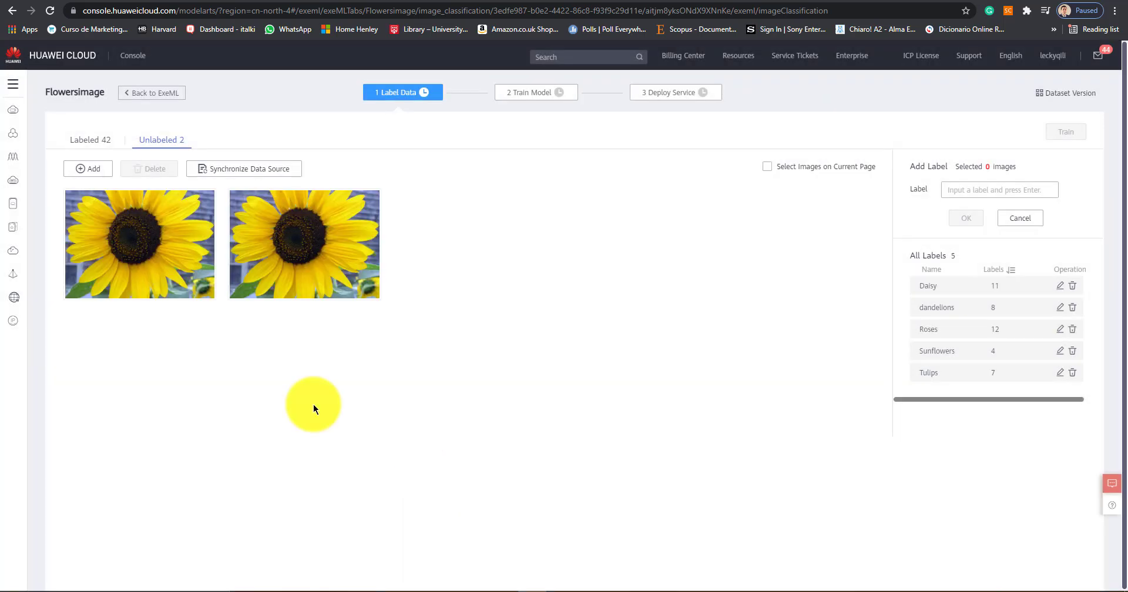
Label both unlabeled close-up sunflower images with the existing Sunflowers label
left_click(74, 201)
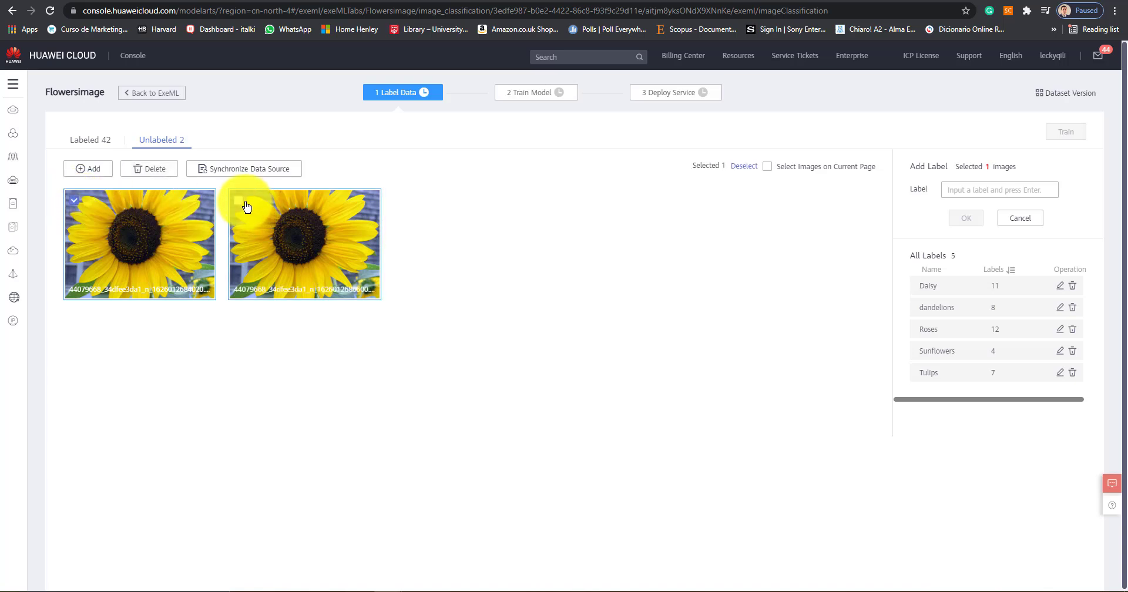
left_click(239, 201)
left_click(970, 190)
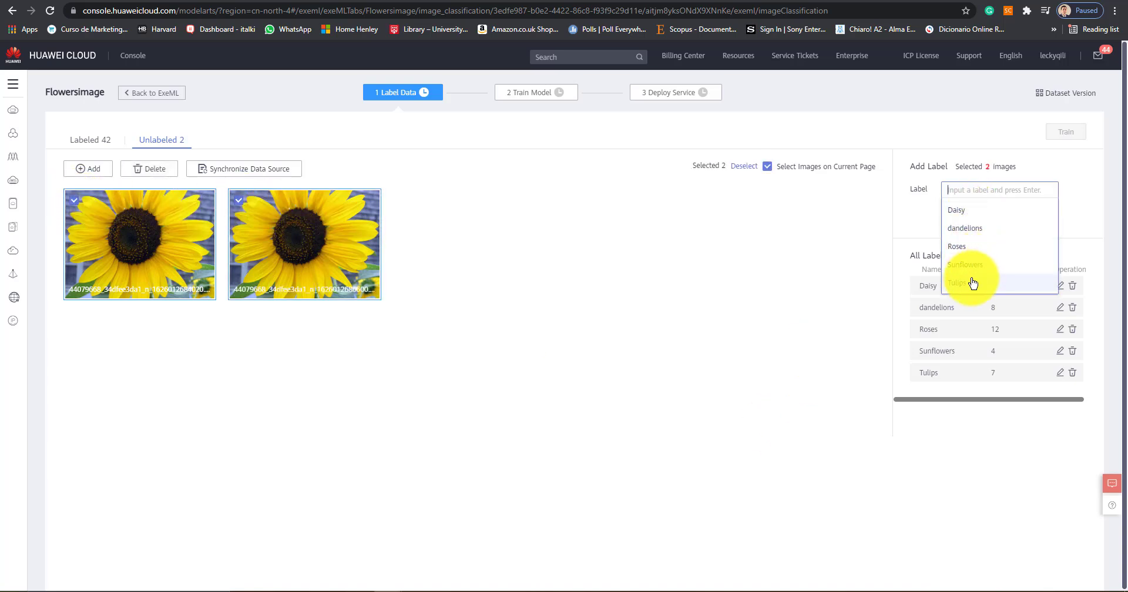
left_click(967, 266)
left_click(967, 250)
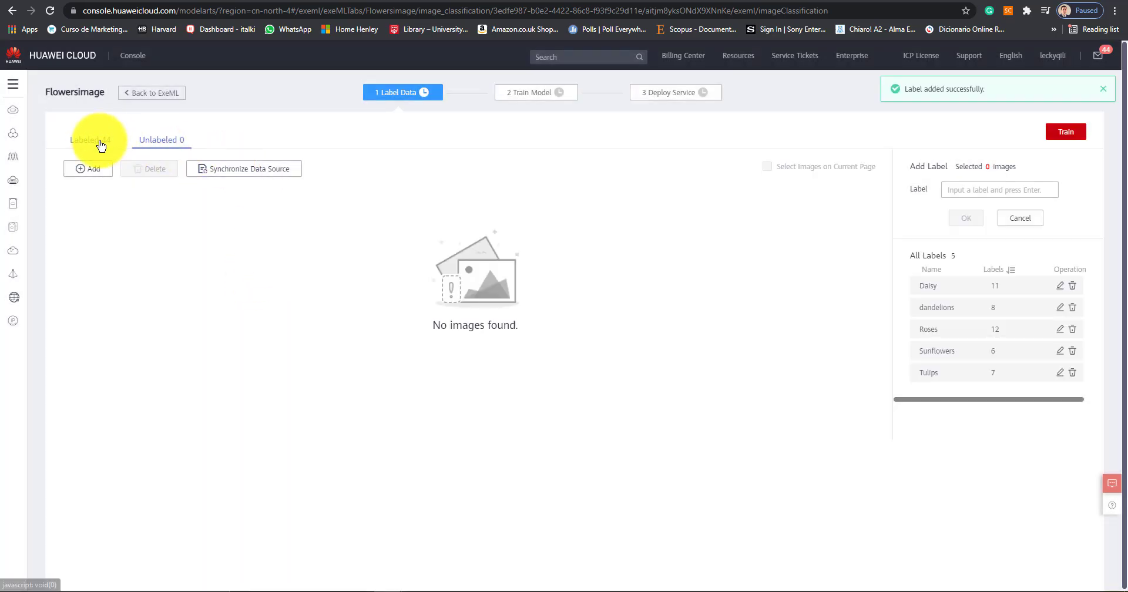
Open the training configuration for the labeled images and set the dataset version to V001
left_click(101, 145)
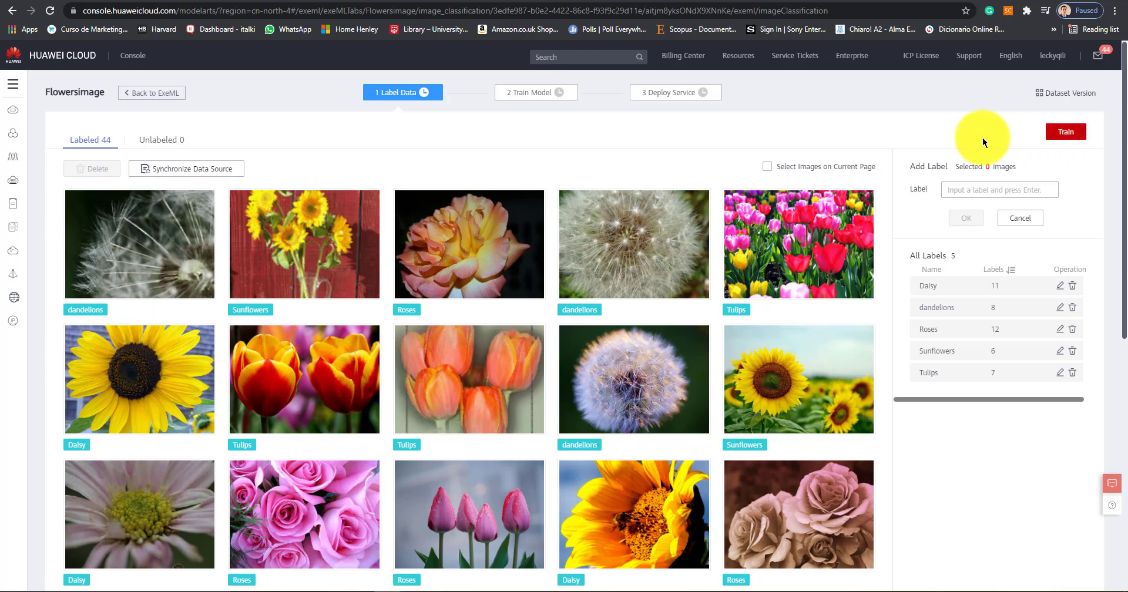
left_click(1065, 136)
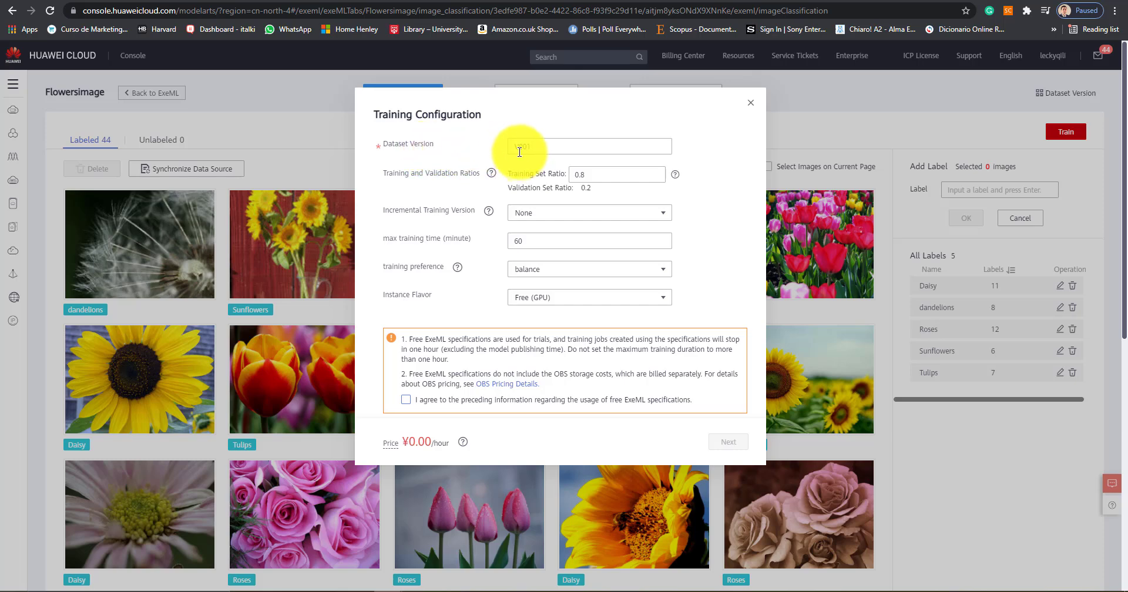
left_click(541, 148)
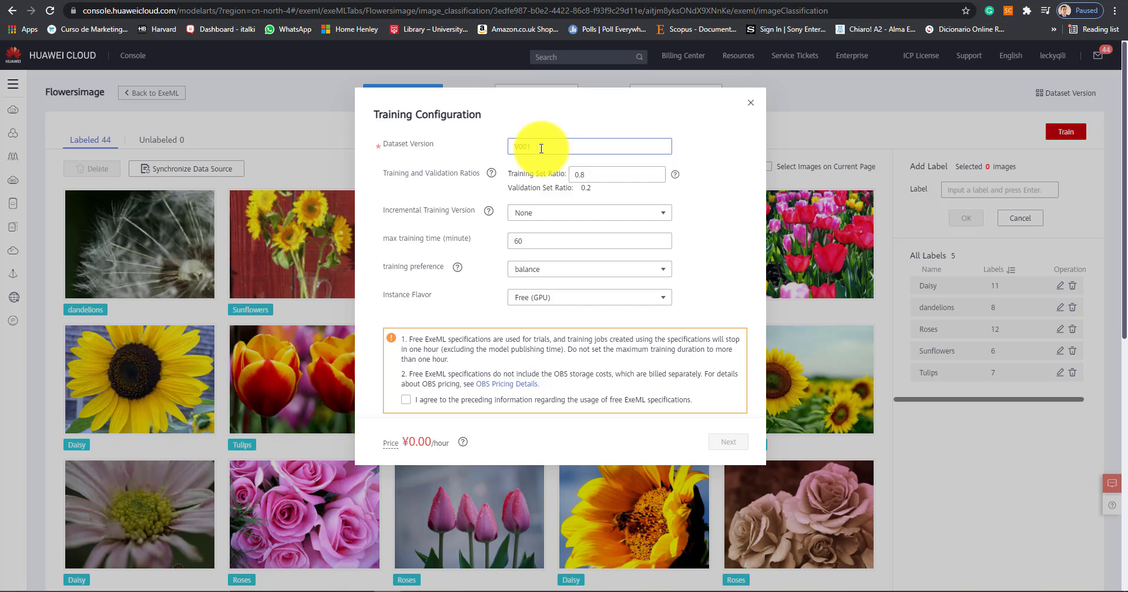
type("V001")
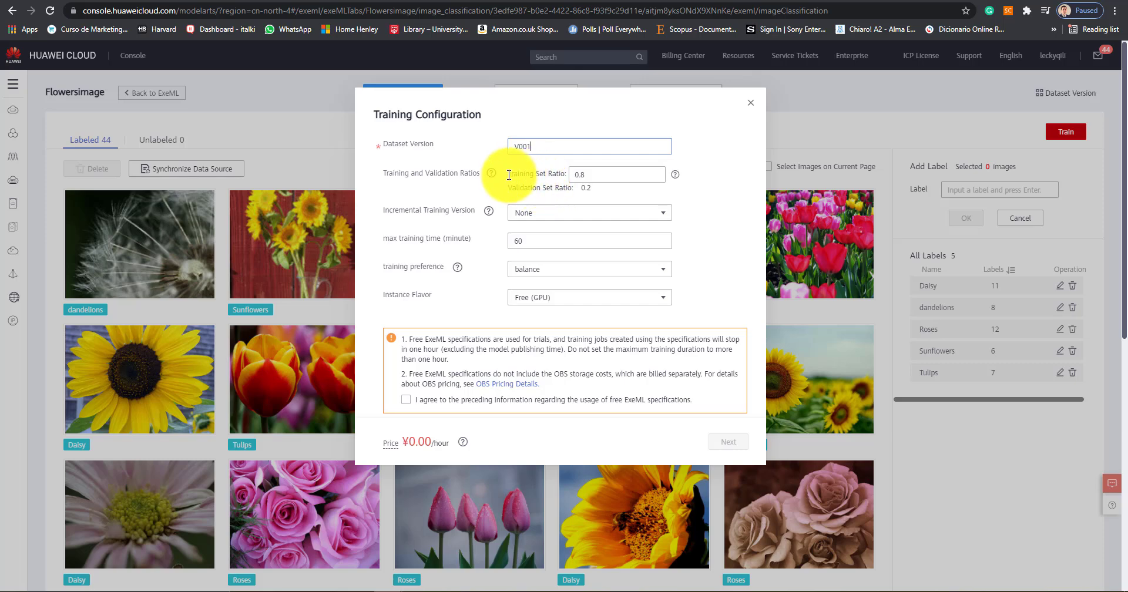
Examine the training and validation set ratios and the incremental training version setting with its help text
left_click_drag(508, 175, 563, 174)
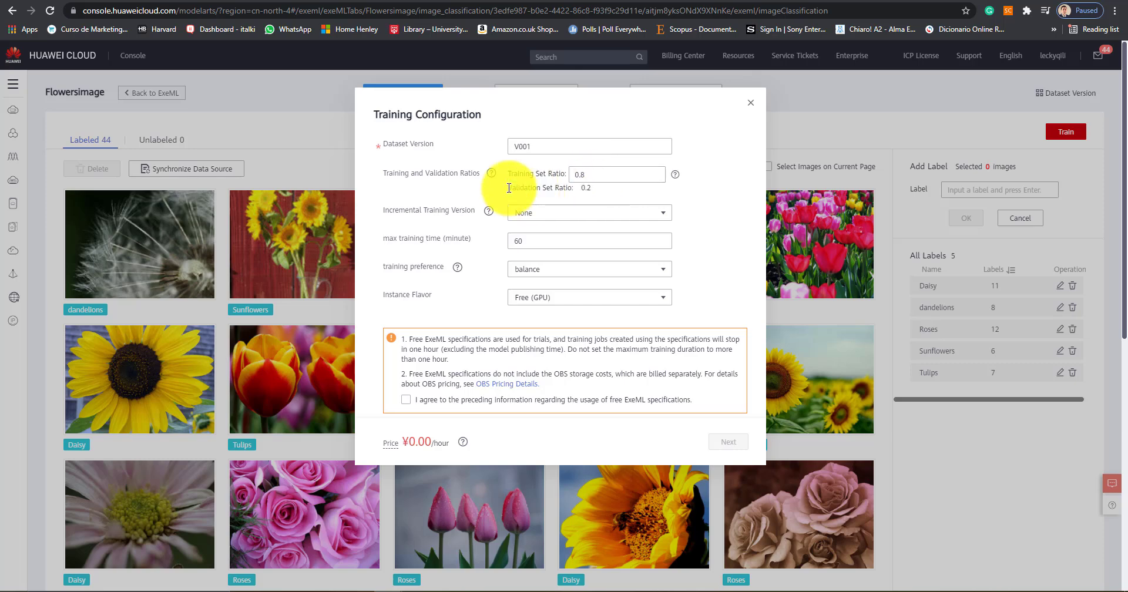
left_click_drag(508, 188, 586, 189)
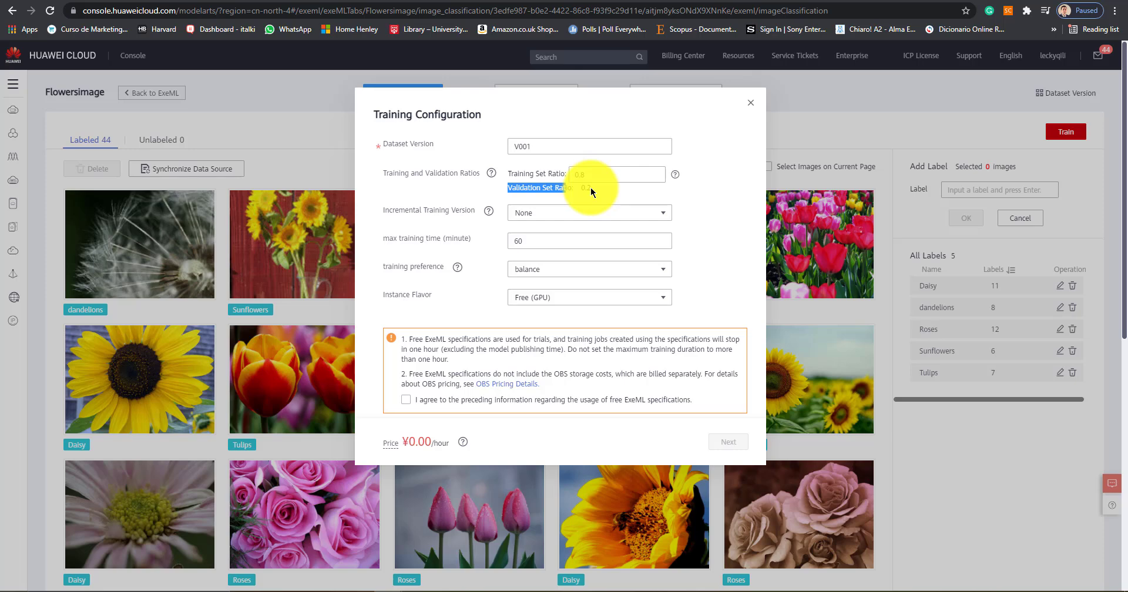
left_click(591, 188)
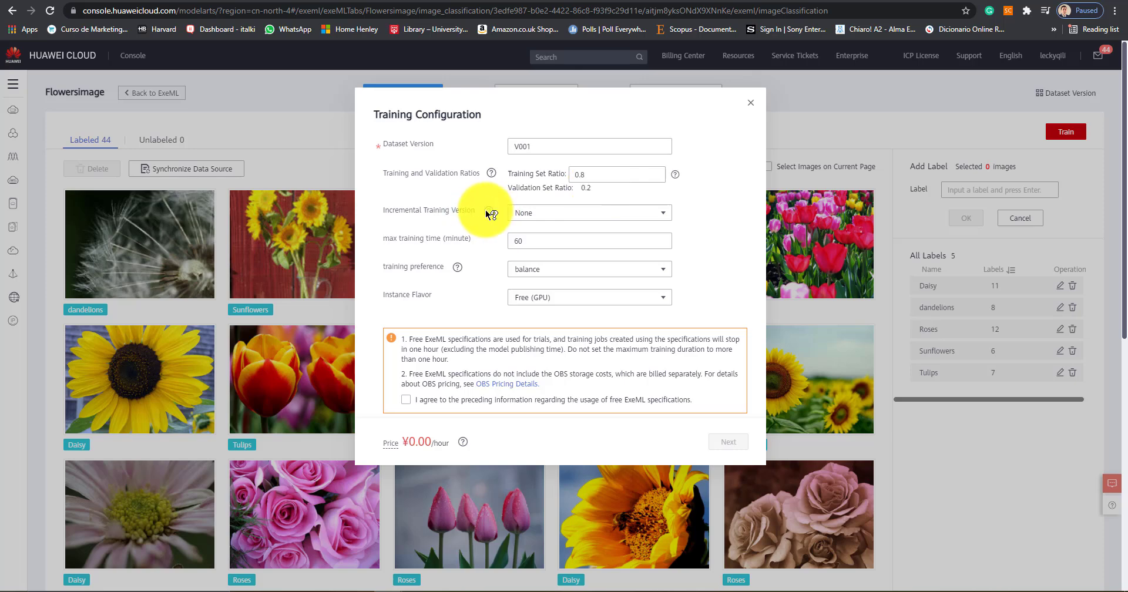
mouse_move(492, 214)
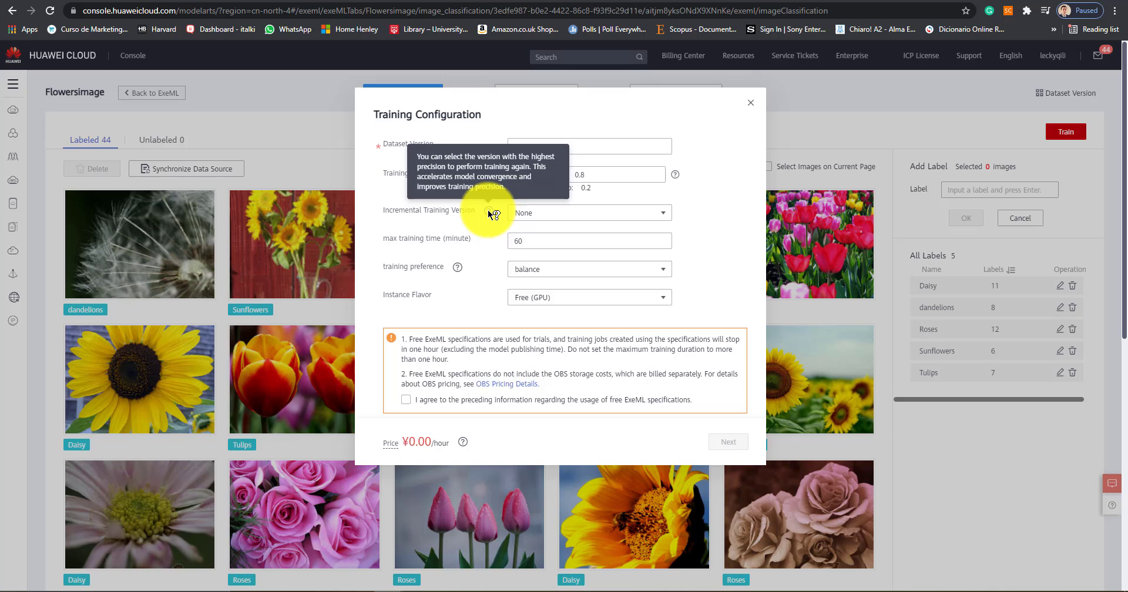
left_click(539, 212)
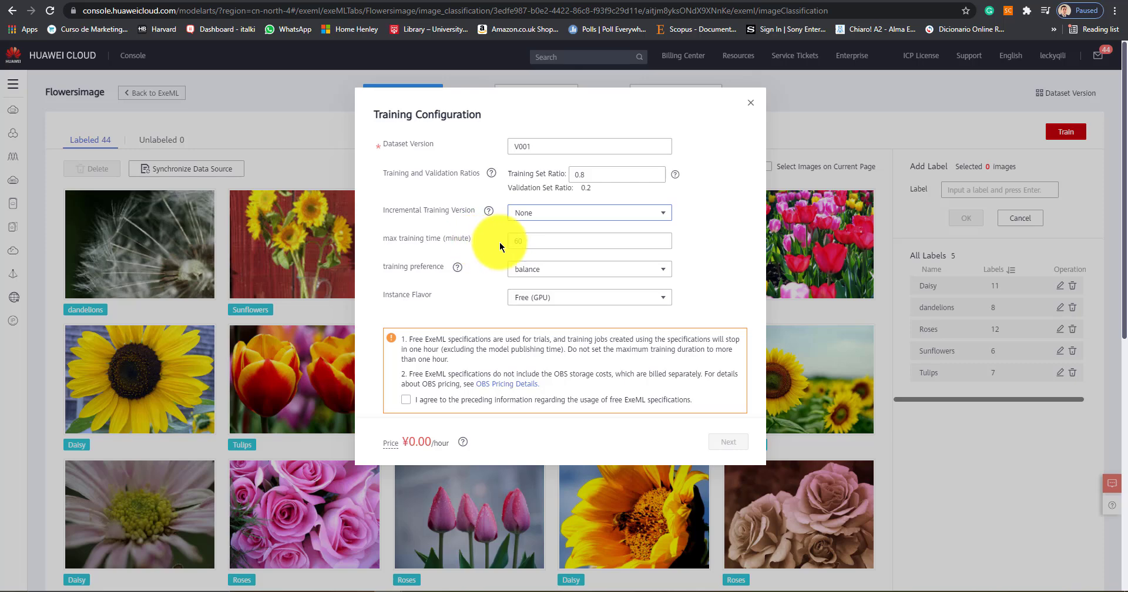
Set the maximum training time to 60 minutes and the training preference to accuracy_first
left_click(530, 240)
type("60")
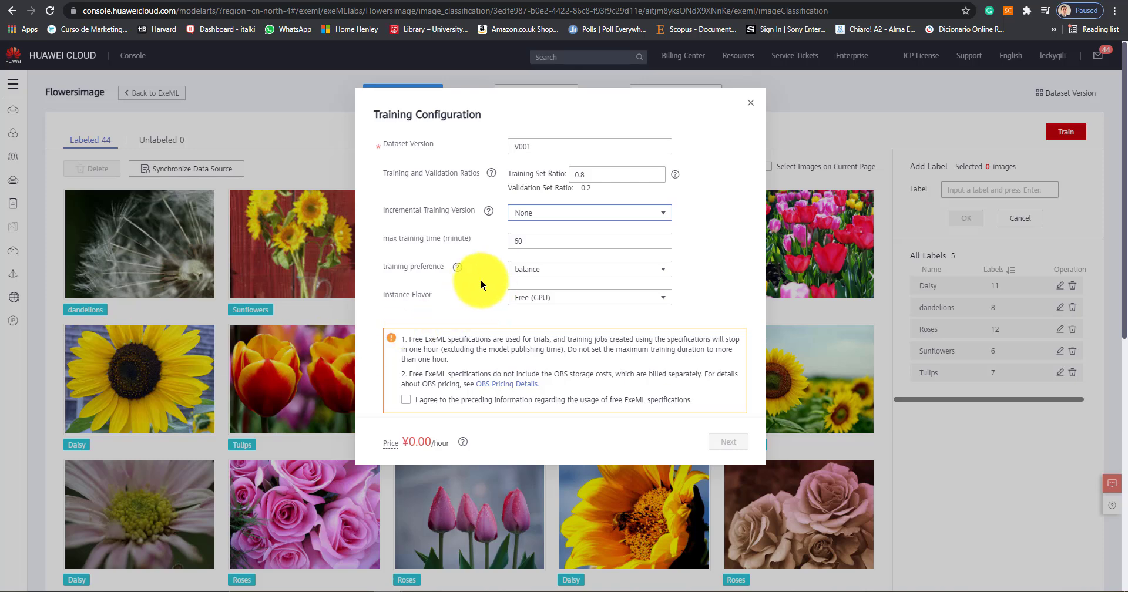
mouse_move(458, 268)
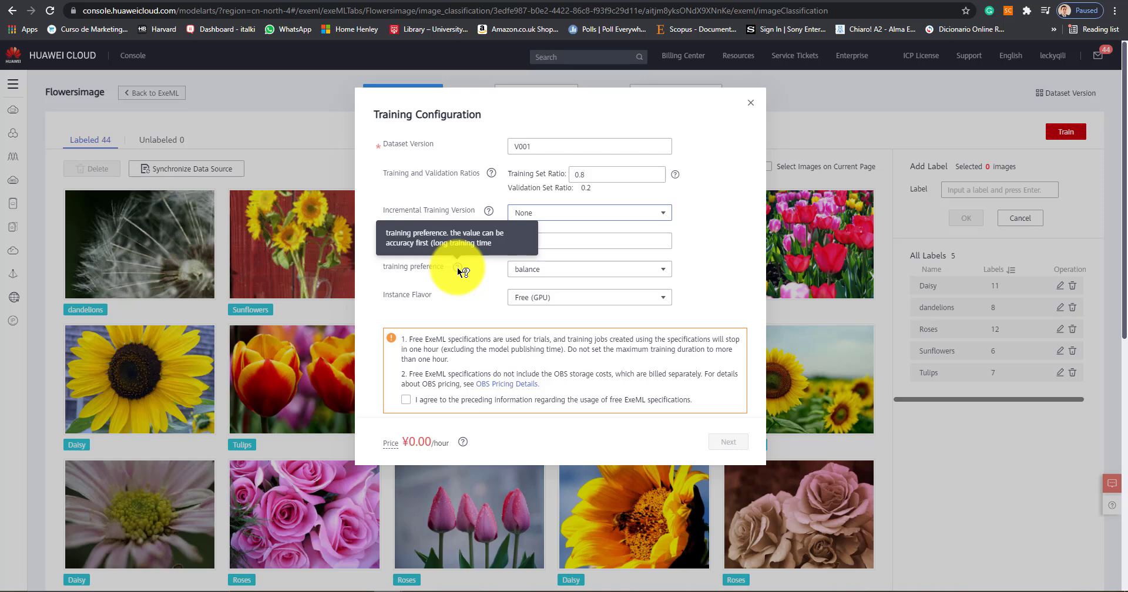
left_click(555, 270)
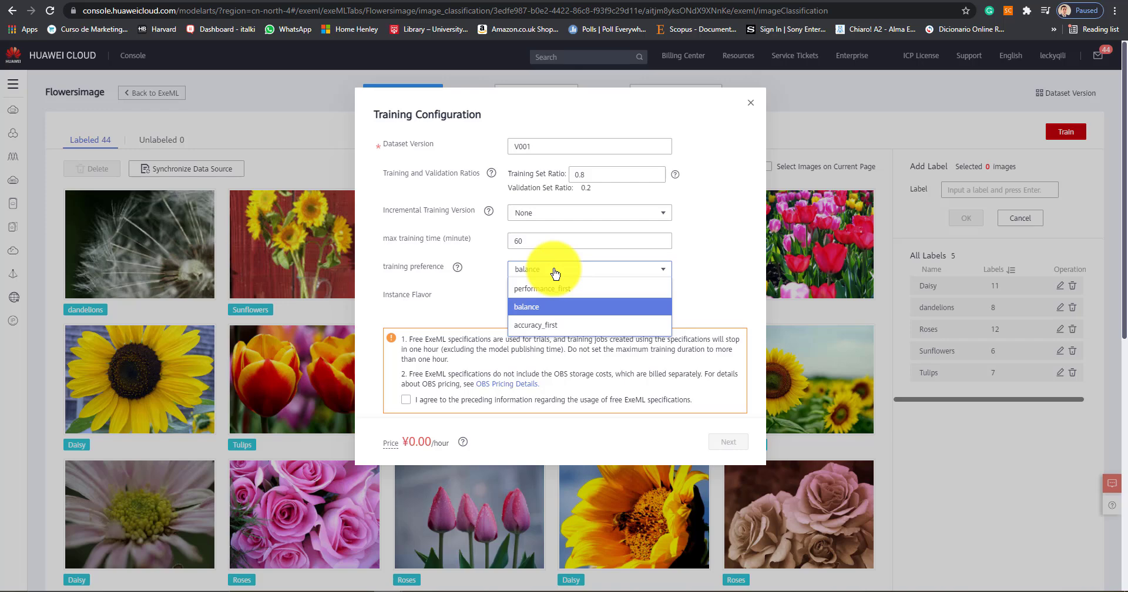
left_click(555, 325)
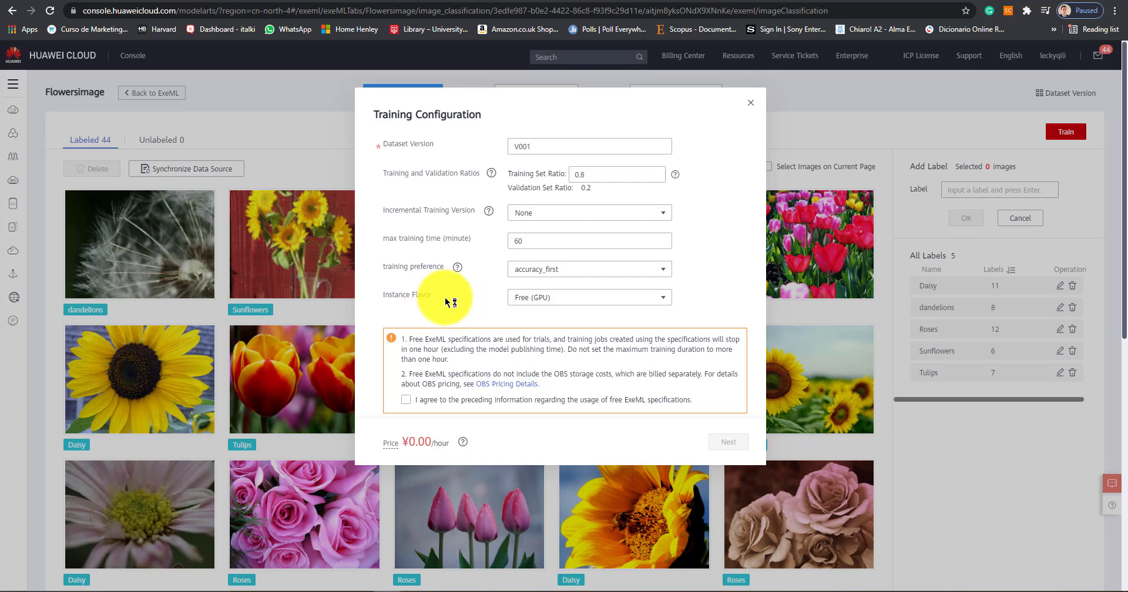
Accept the free ExeML specification terms and submit the training job with the Free (GPU) instance flavor
left_click(574, 305)
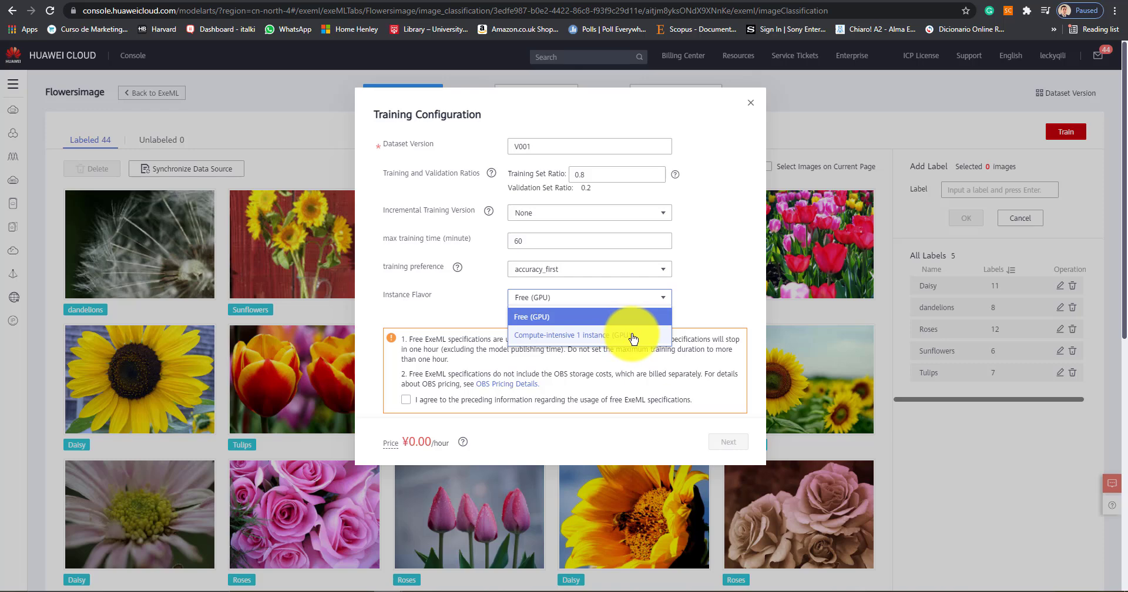
left_click(716, 310)
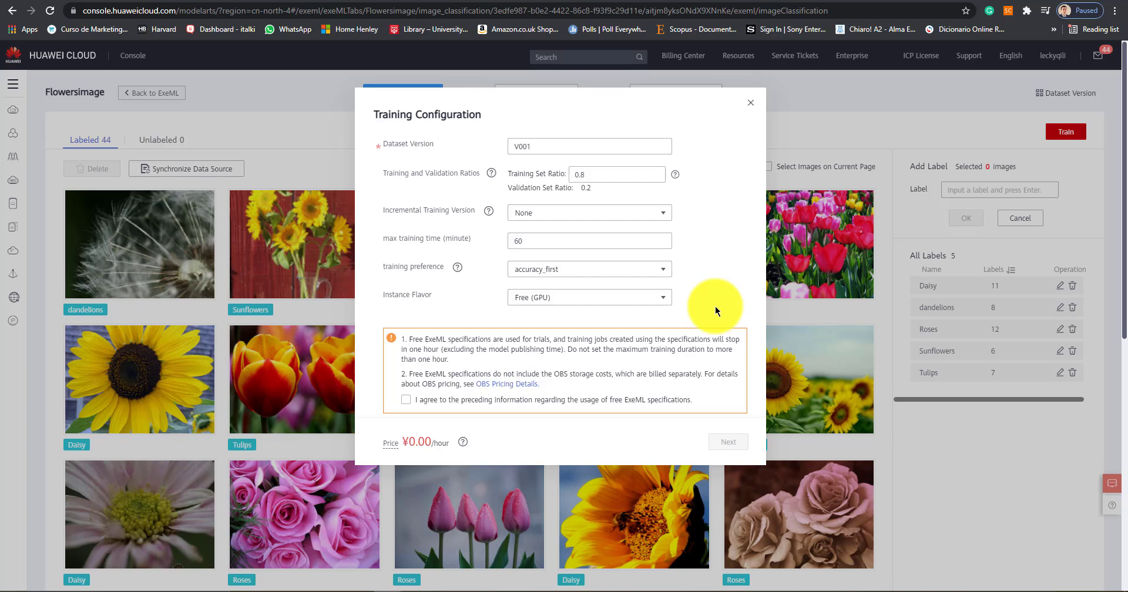
left_click(414, 405)
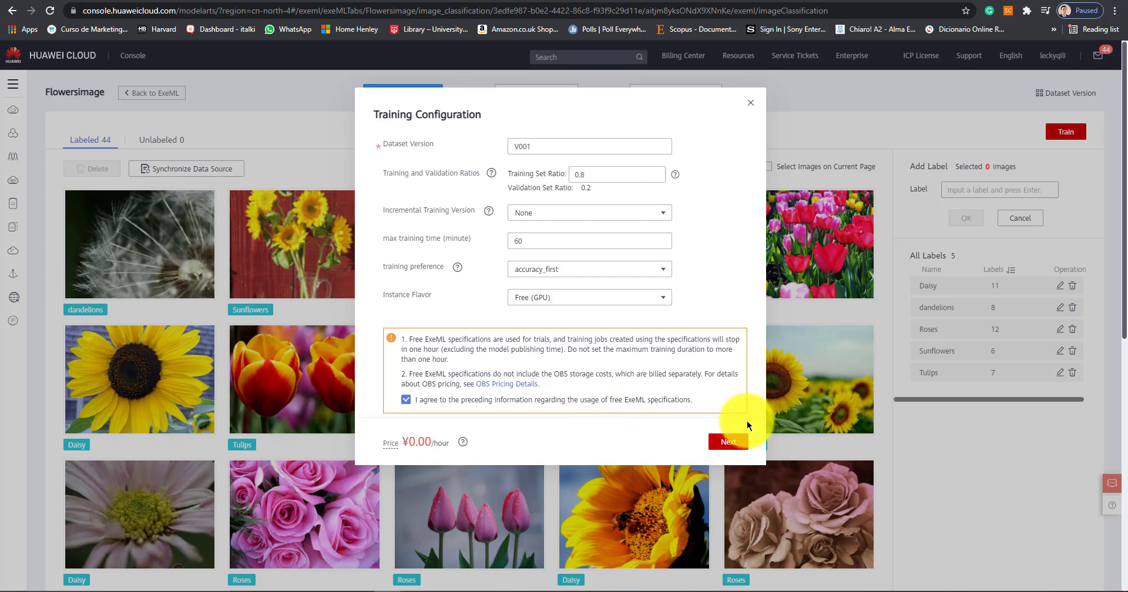
left_click(742, 443)
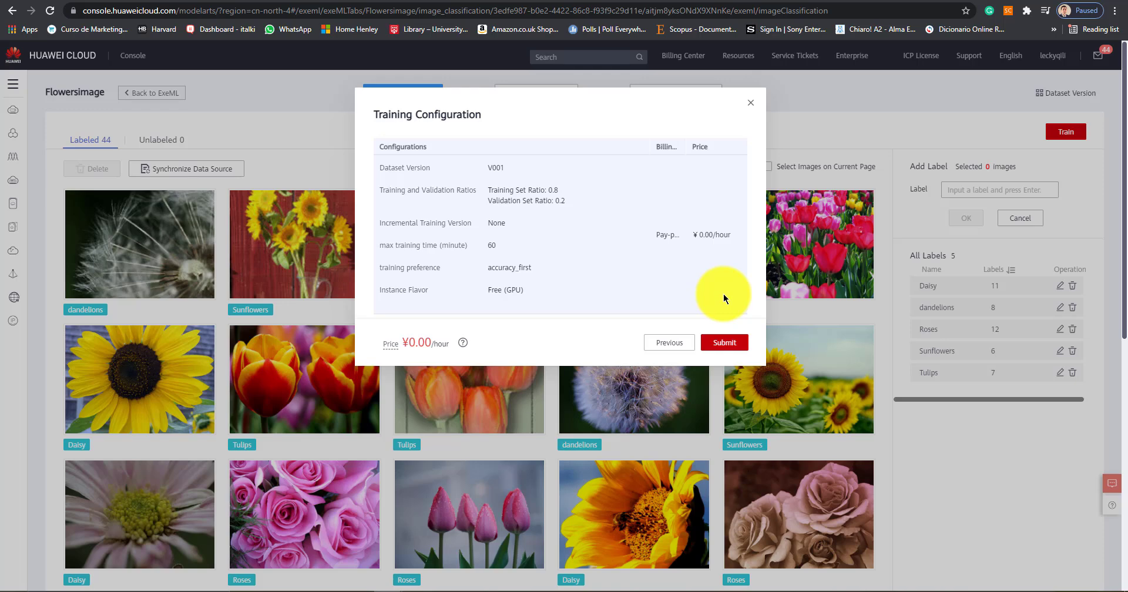
left_click(726, 344)
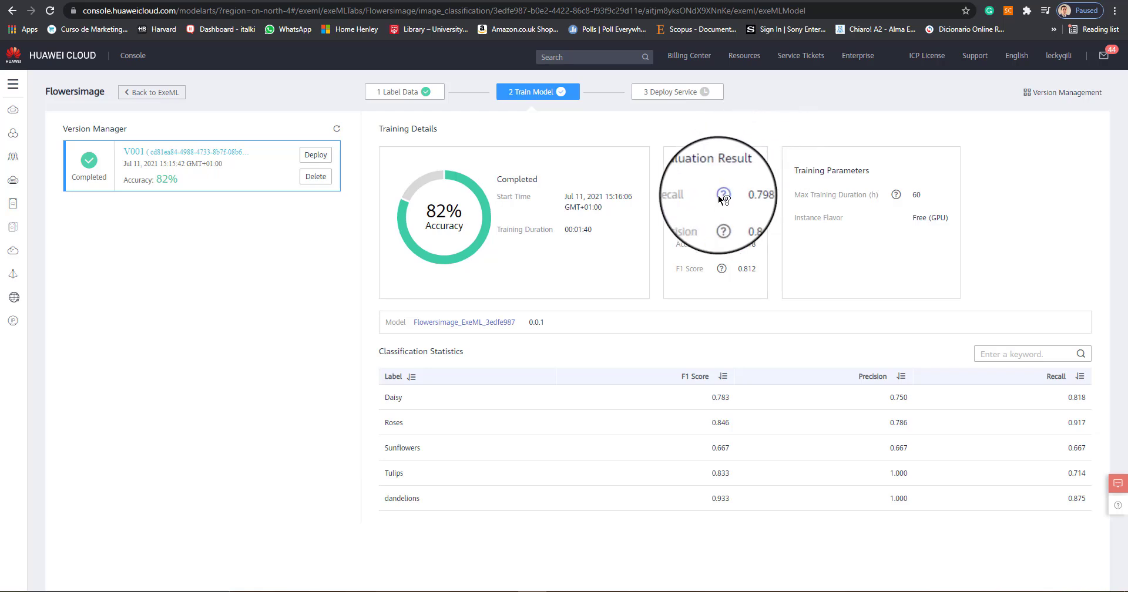
Read the help text for the Recall, Precision, Accuracy and F1 Score metrics in the trained model's evaluation result
mouse_move(722, 196)
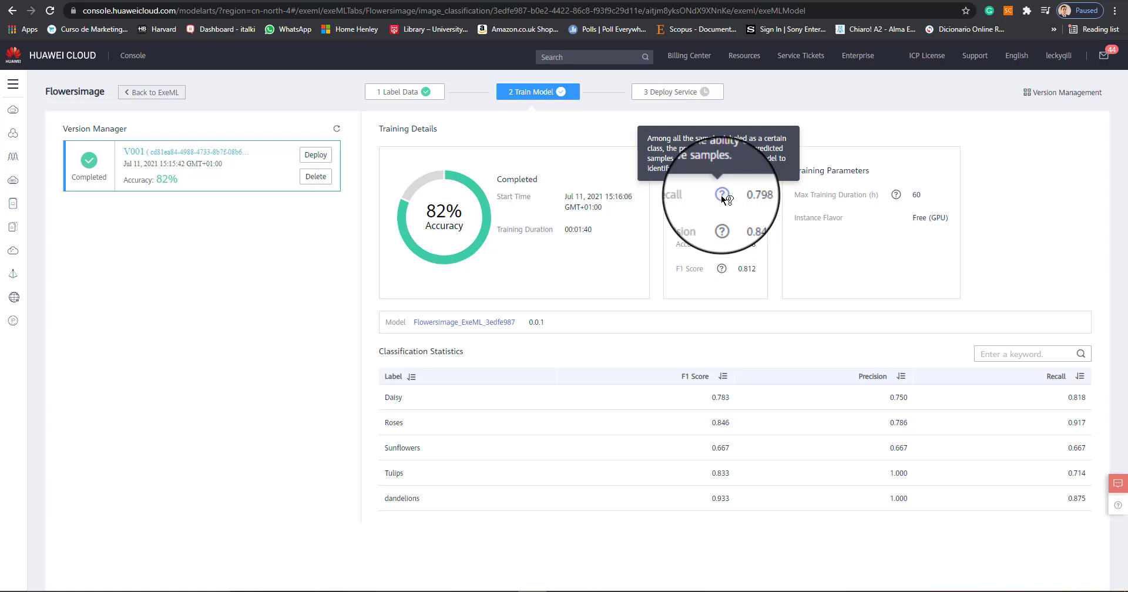
mouse_move(723, 221)
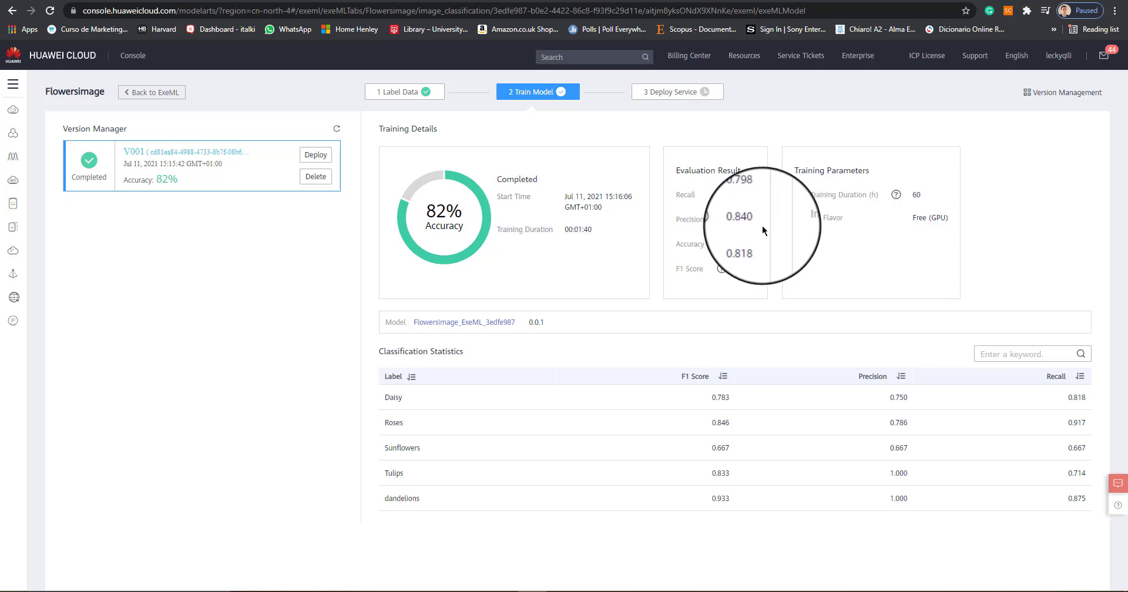
mouse_move(721, 244)
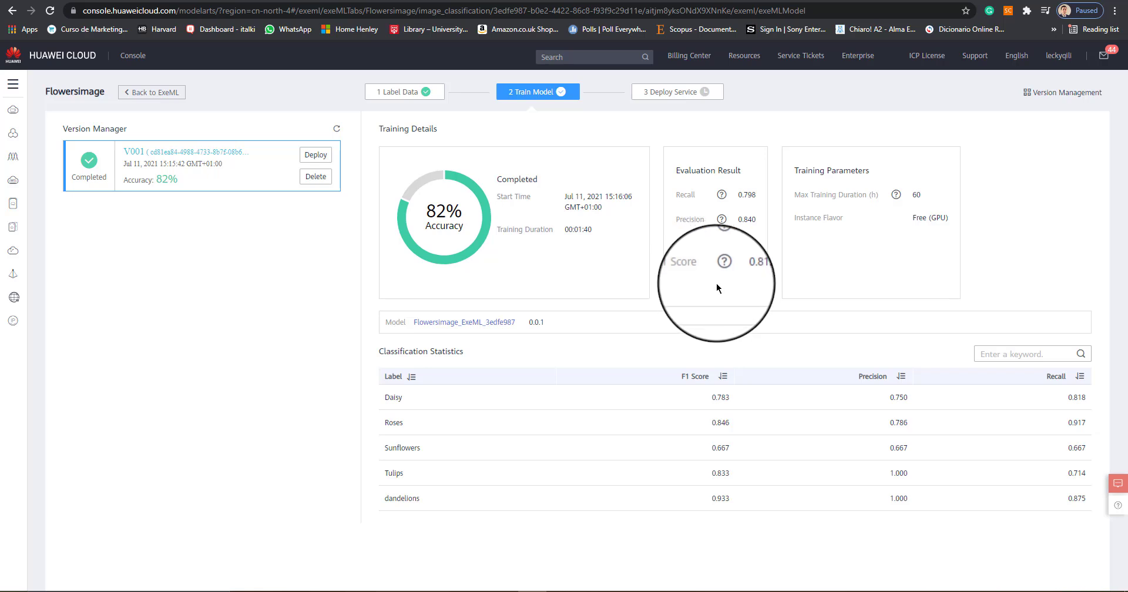
mouse_move(721, 270)
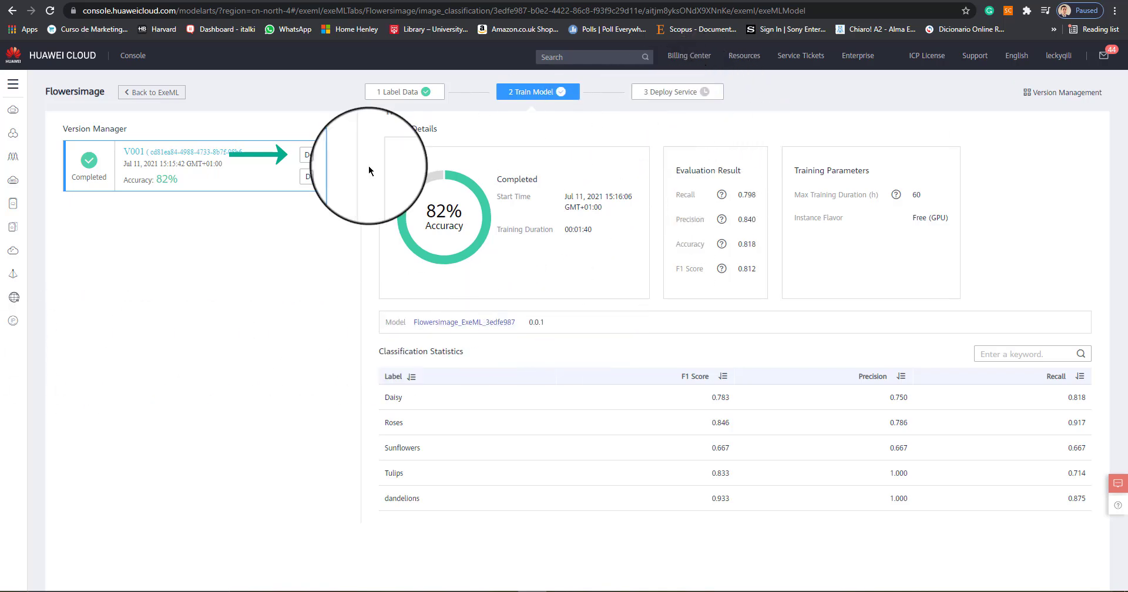
Deploy the trained V001 model as a service with the Compute-intensive 1 instance (GPU) specification
left_click(318, 156)
left_click(652, 187)
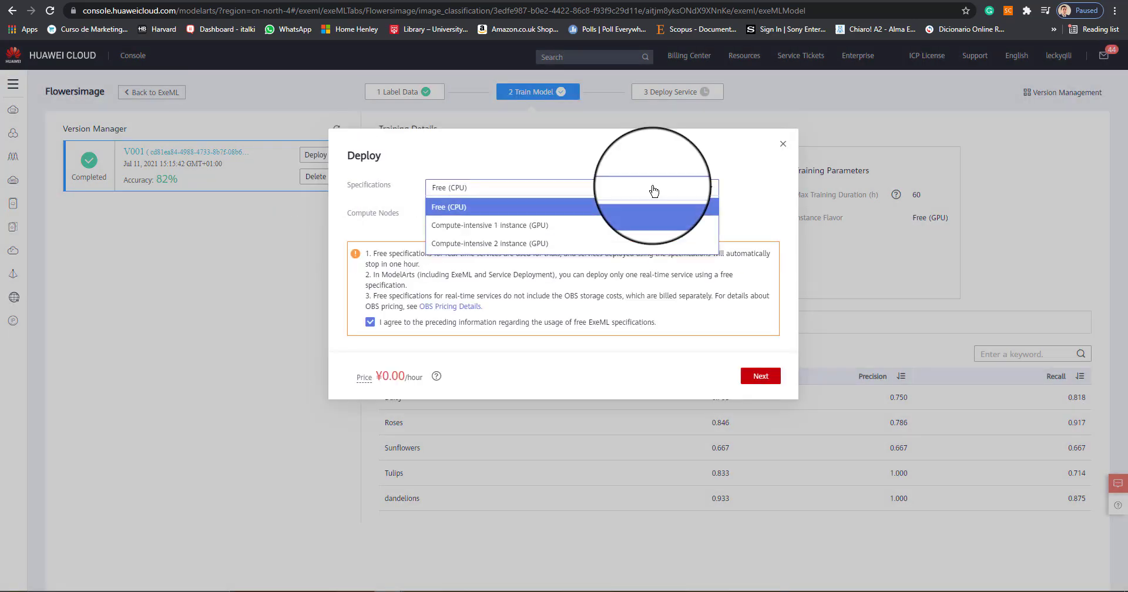
left_click(643, 223)
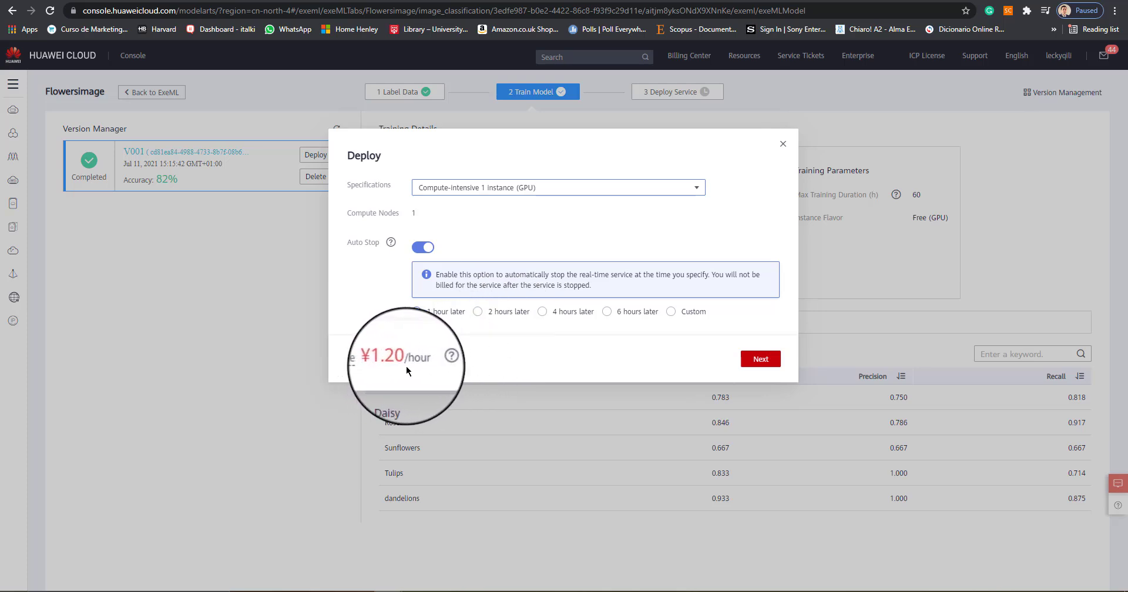
left_click(761, 359)
left_click(758, 262)
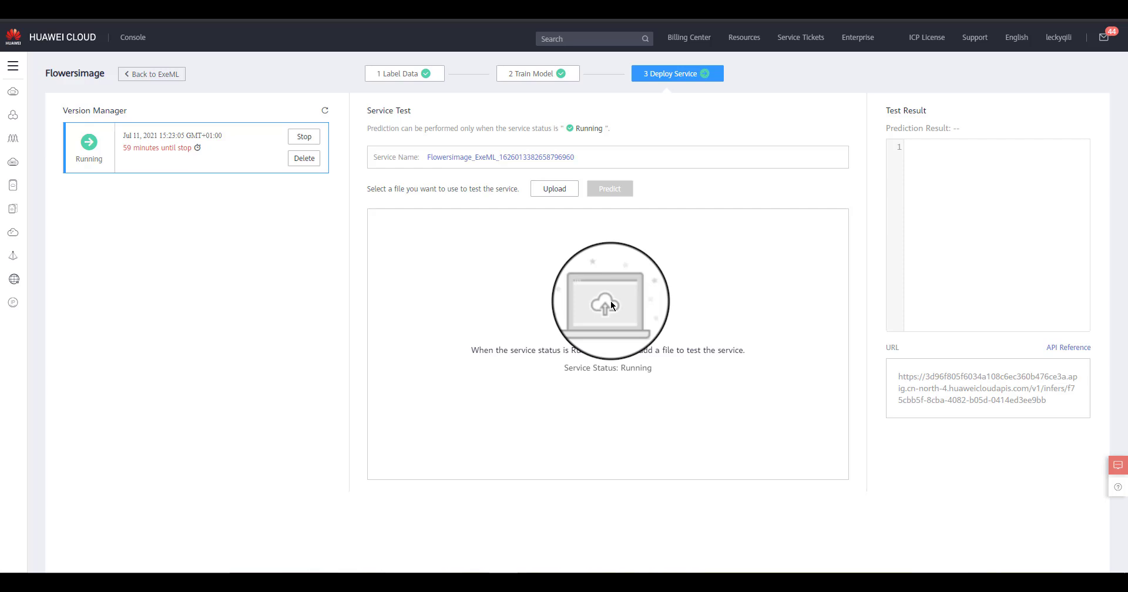
Upload the pink tulips image 142235237_da662d925c to the service test and run a prediction on it
left_click(551, 187)
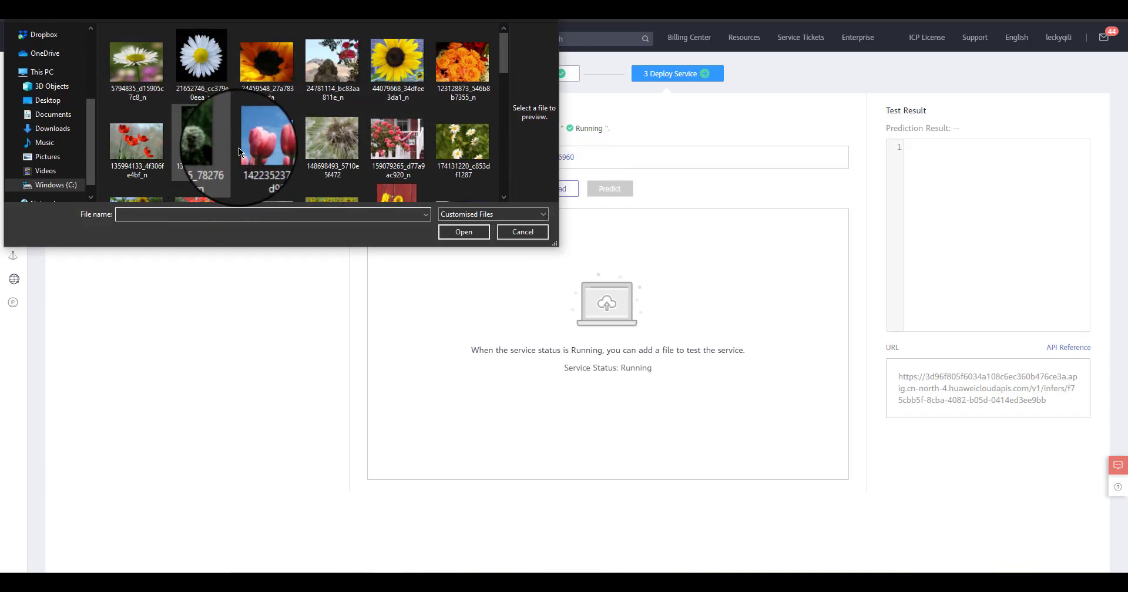
left_click(261, 148)
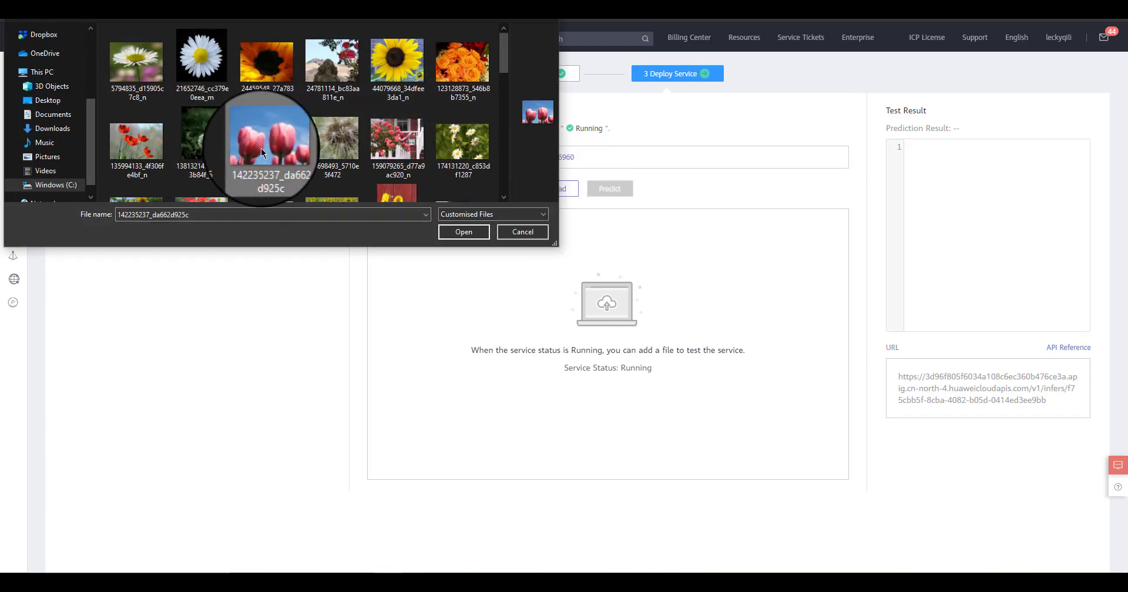
left_click(463, 230)
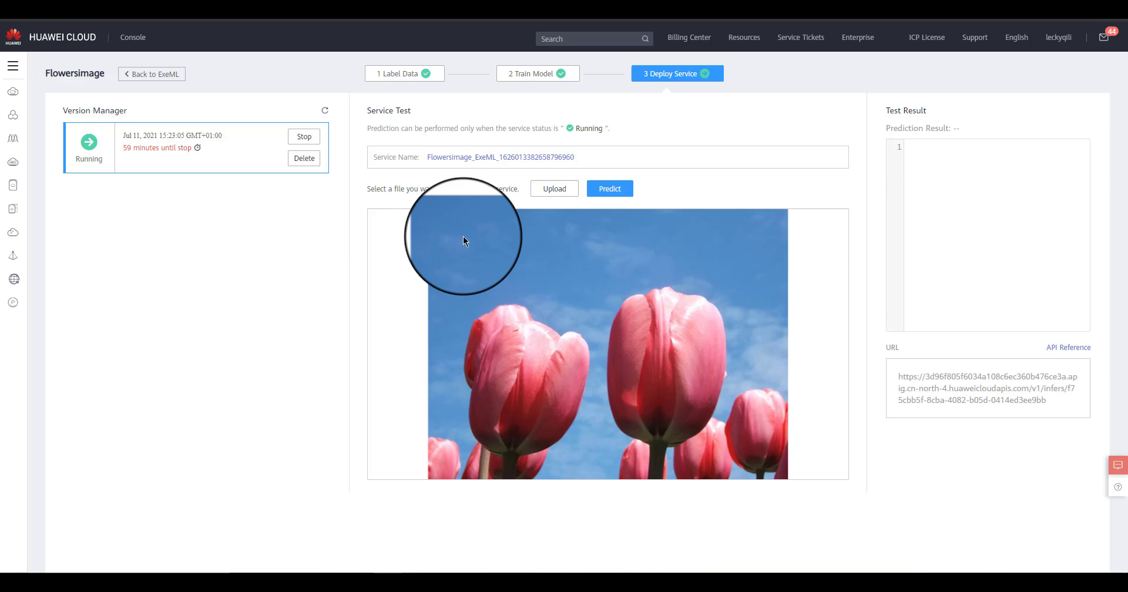
left_click(607, 199)
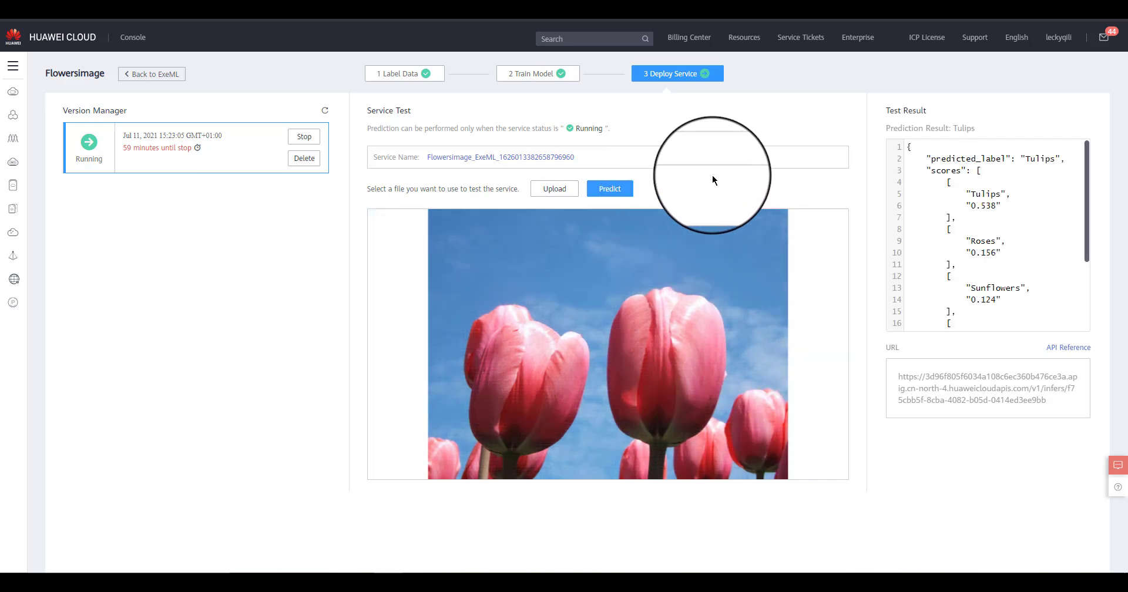
Examine the Tulips, Roses and Sunflowers scores in the tulip image's test result
left_click(1004, 206)
left_click_drag(1004, 206, 963, 206)
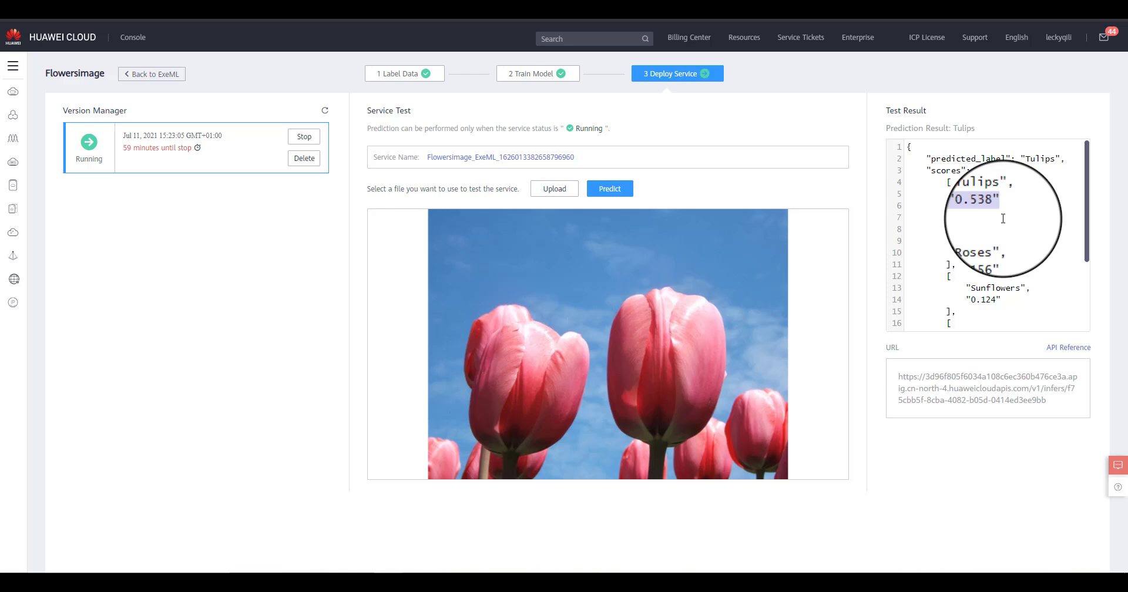
left_click_drag(1001, 252, 972, 252)
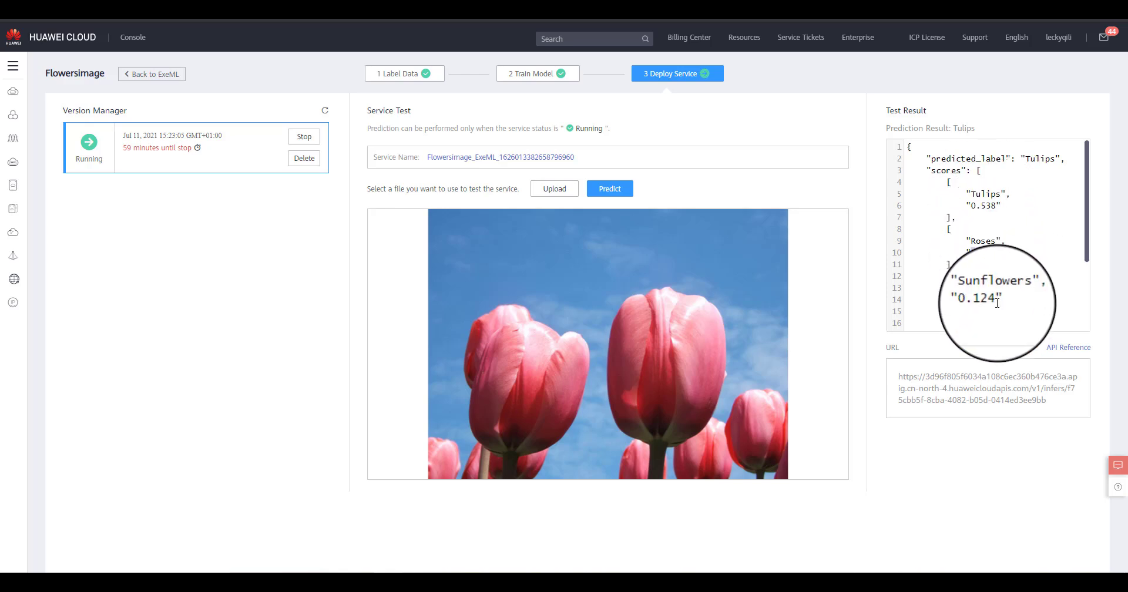
left_click_drag(999, 301, 966, 301)
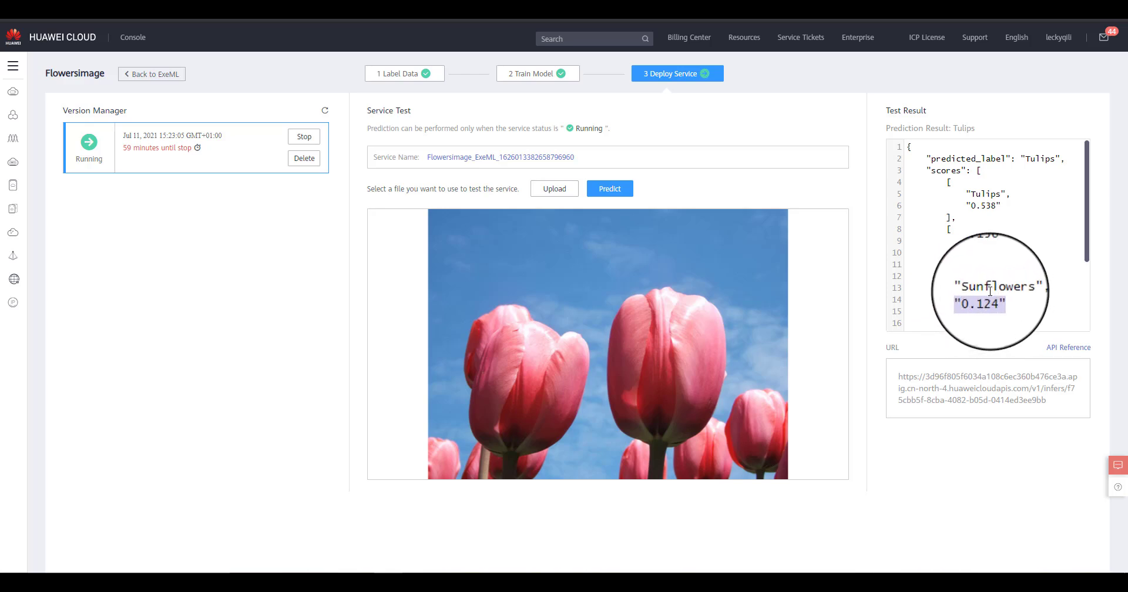
left_click_drag(963, 194, 1002, 206)
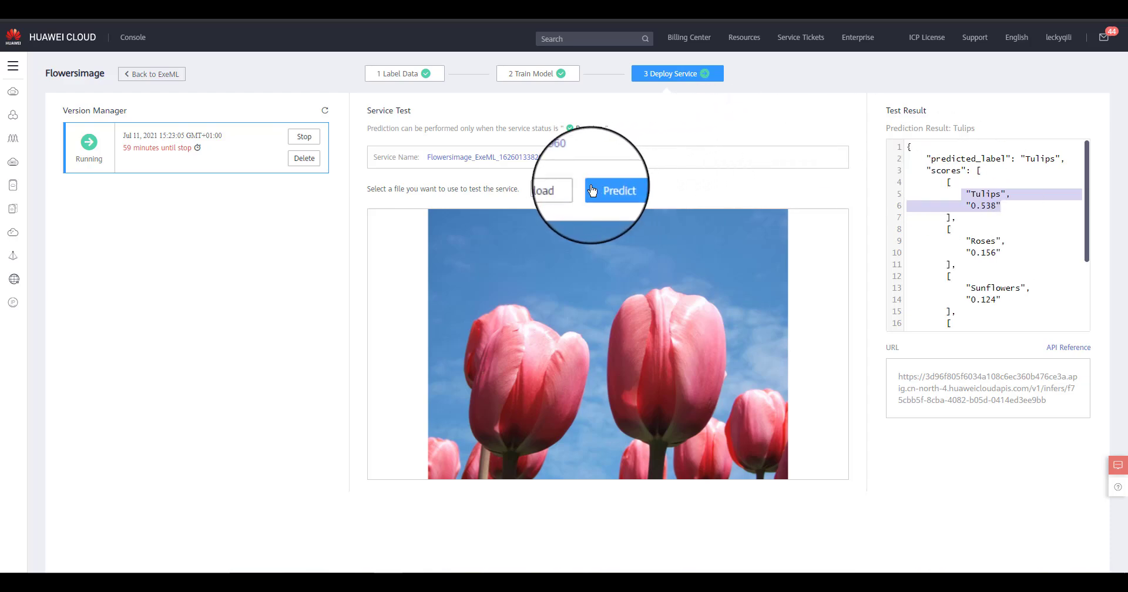
Upload the orange roses image 123128873_546b8b7355_n to the service test and run a prediction on it
left_click(559, 189)
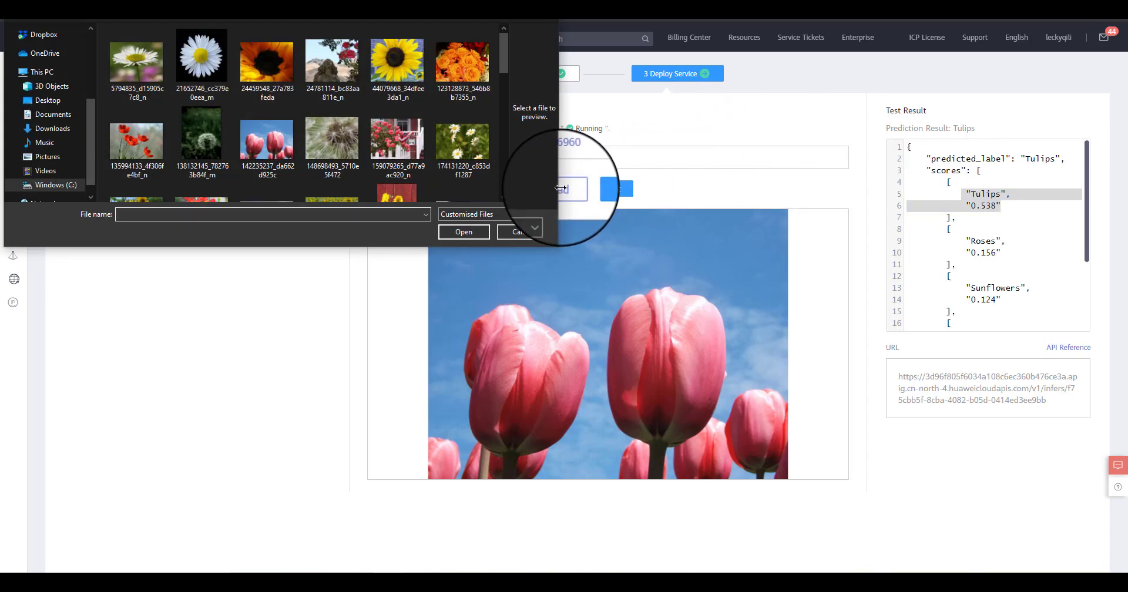
double_click(465, 71)
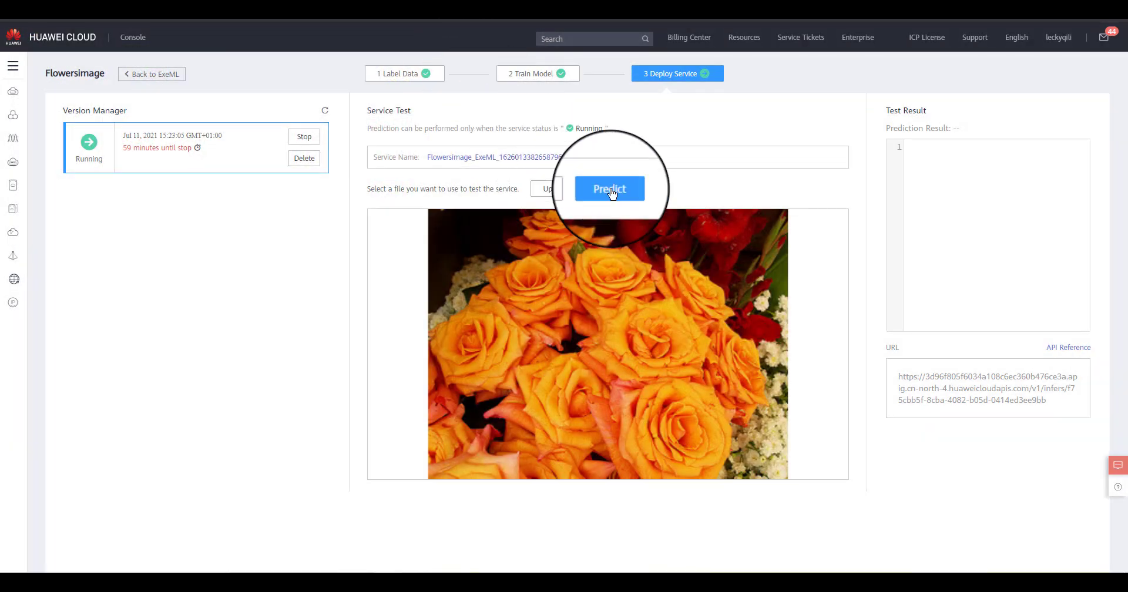
left_click(610, 190)
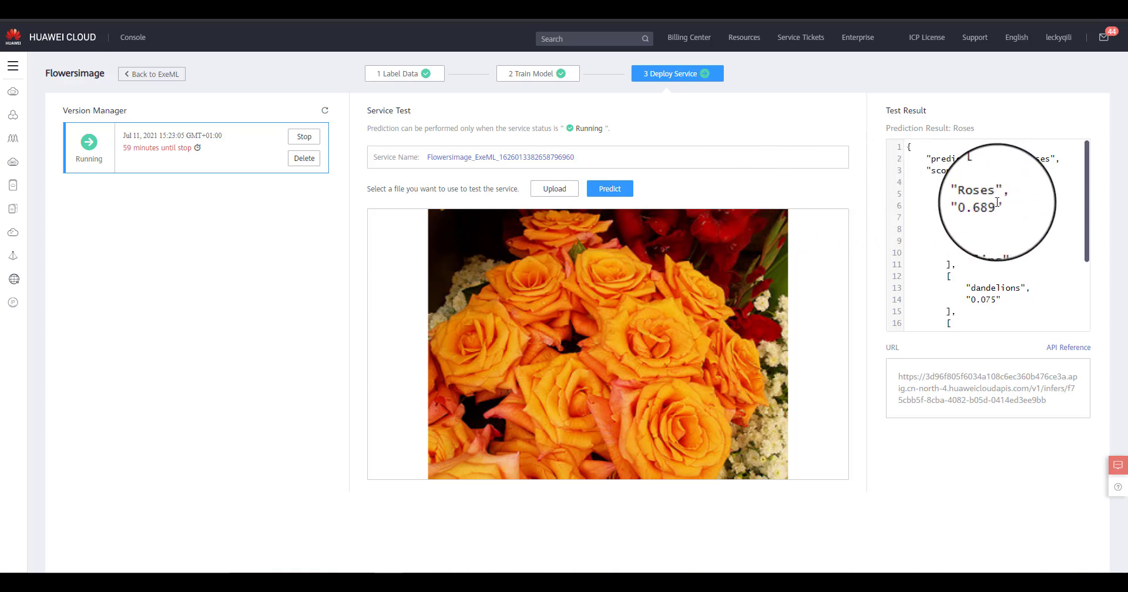
Examine the Roses, Tulips and dandelions scores in the rose image's test result
left_click_drag(999, 206, 969, 203)
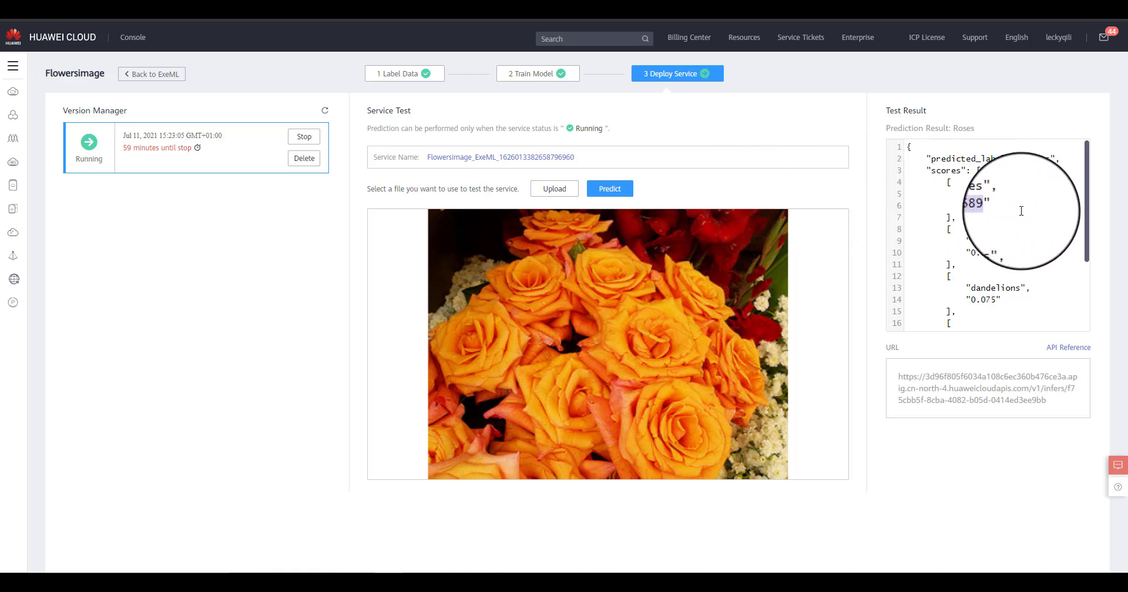
left_click_drag(999, 252, 969, 253)
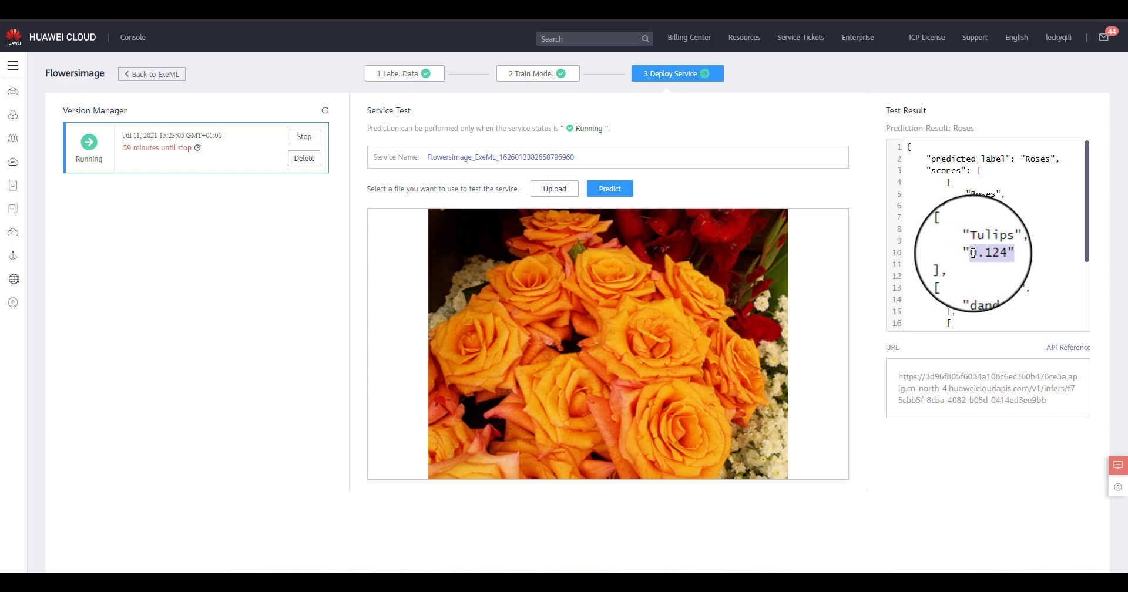
left_click_drag(996, 300, 968, 300)
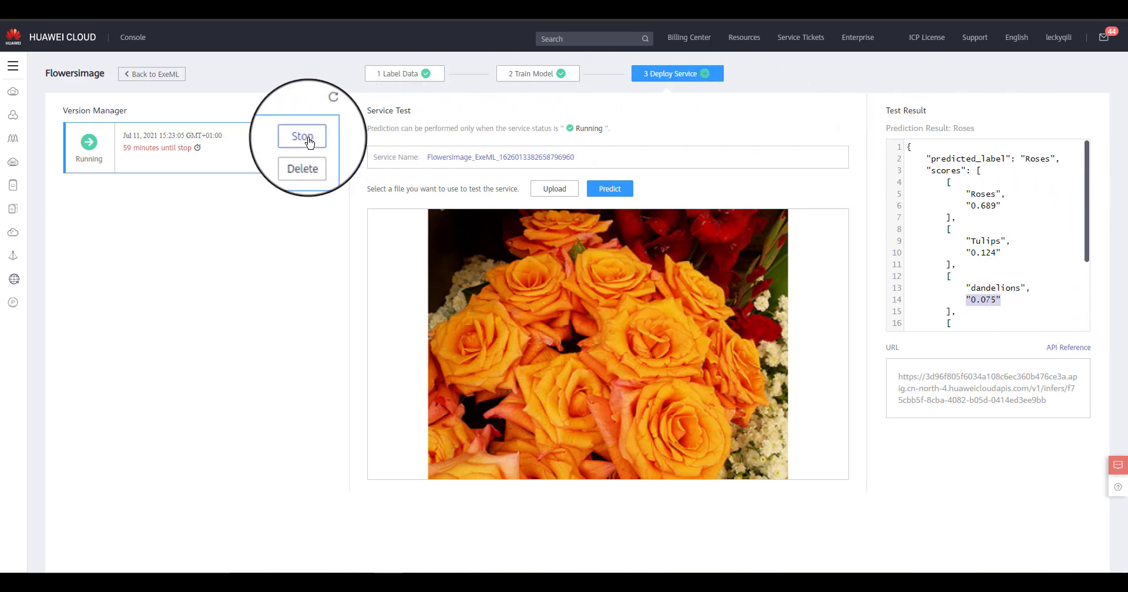
Stop the running deployed flower classification service and confirm the stop
left_click(305, 137)
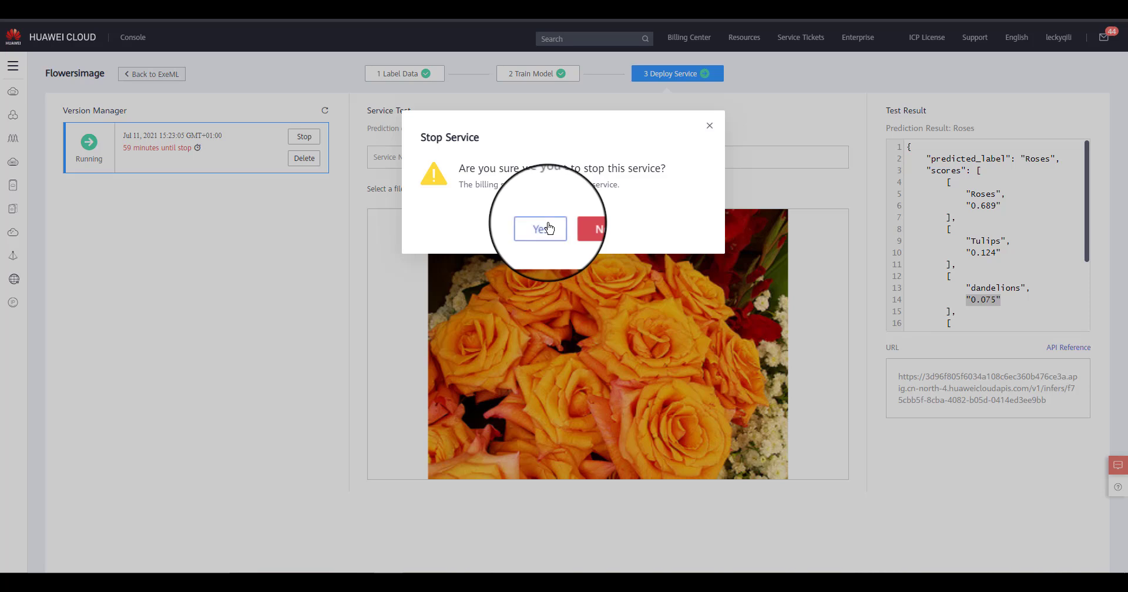
left_click(542, 228)
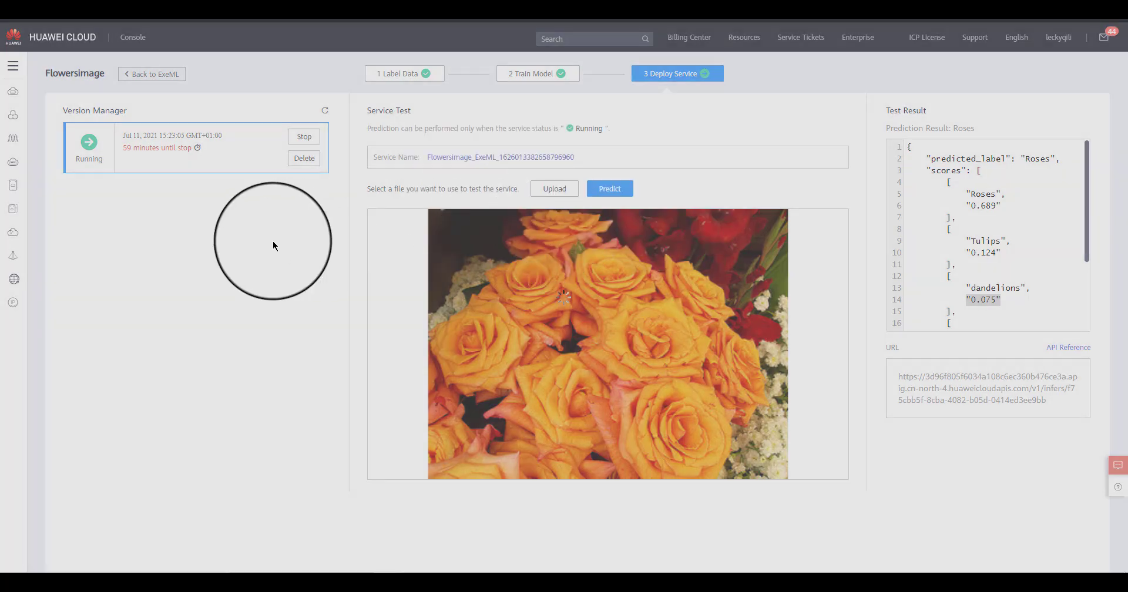